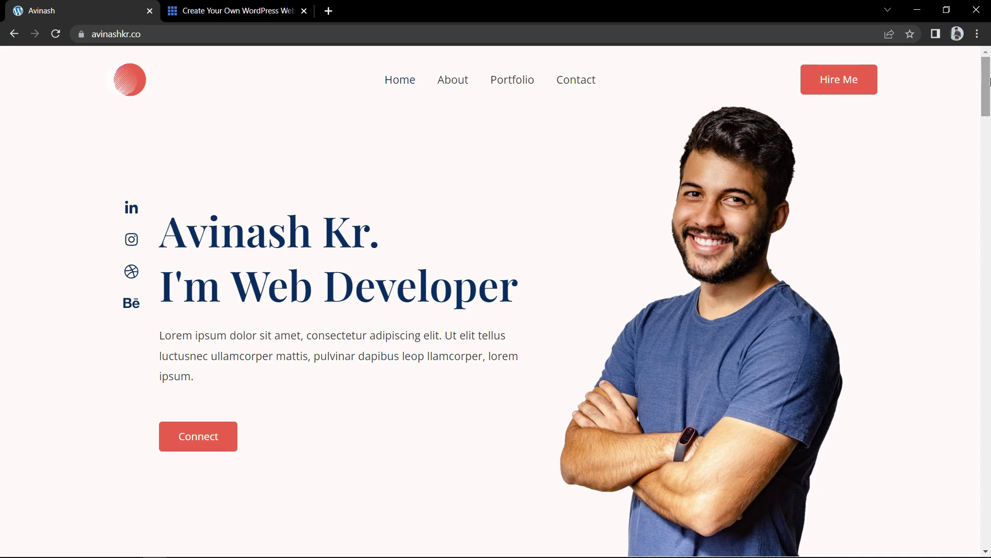
Step: Browse the live site's Portfolio, Contact and Home pages, scrolling through the home page
scroll(990, 80, "down", 3)
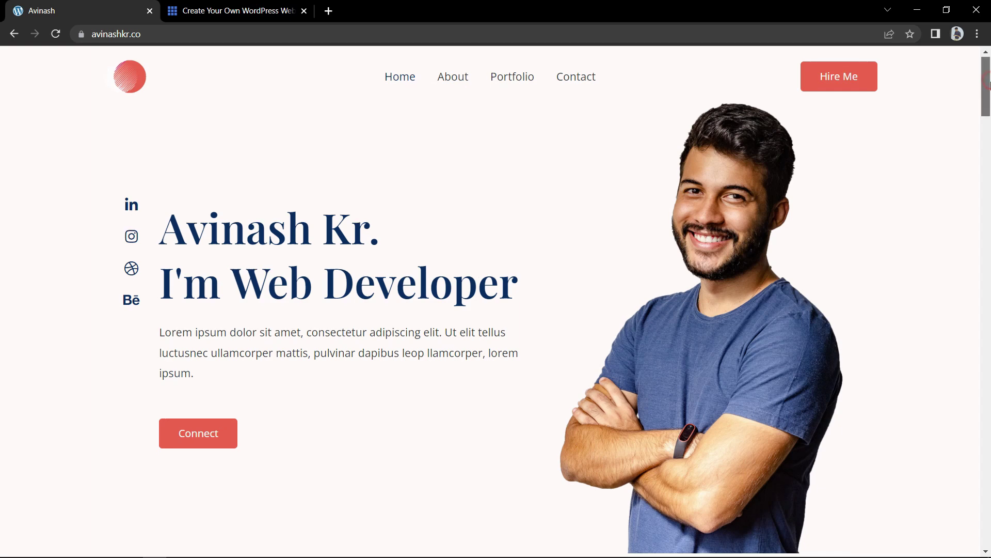
left_click_drag(990, 105, 990, 85)
left_click(514, 80)
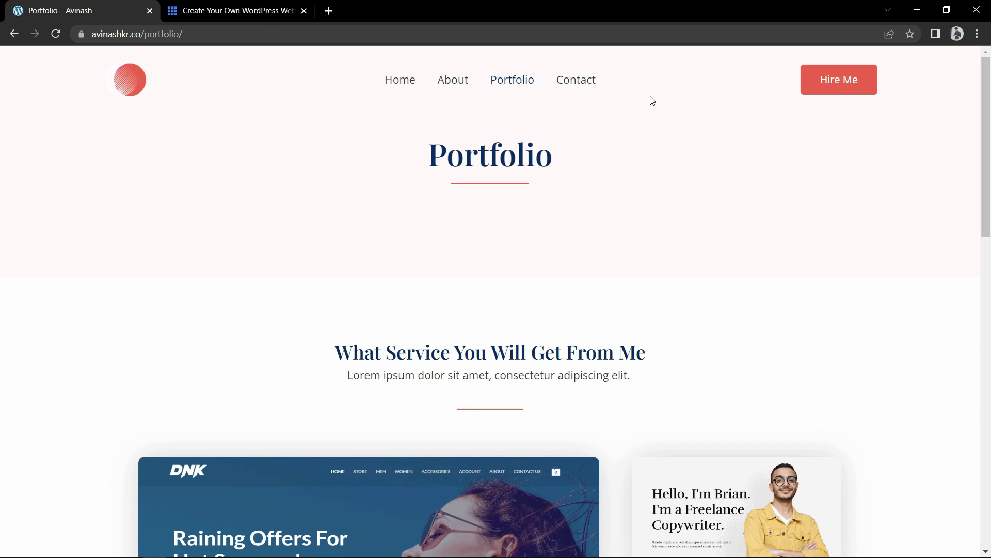
left_click(591, 84)
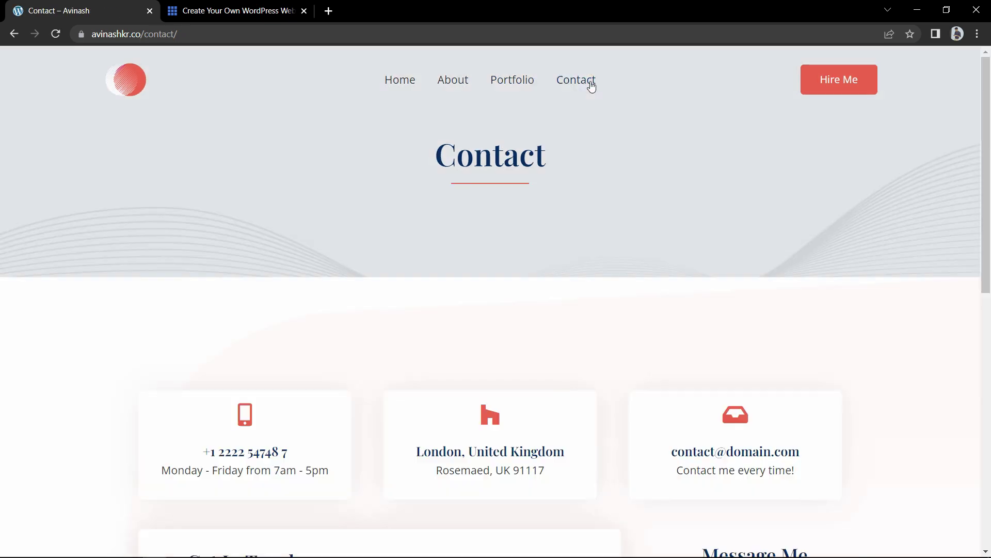
left_click(402, 82)
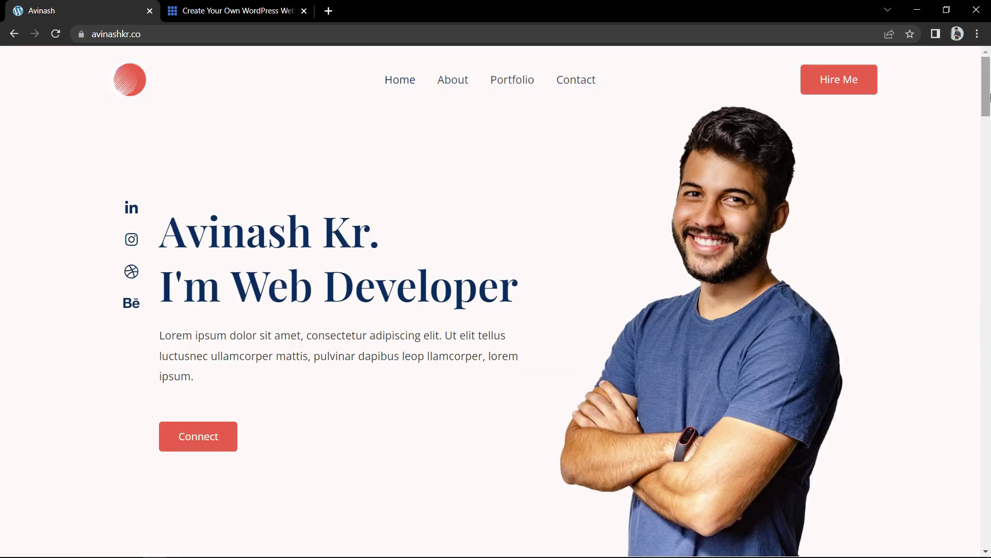
left_click_drag(989, 88, 990, 521)
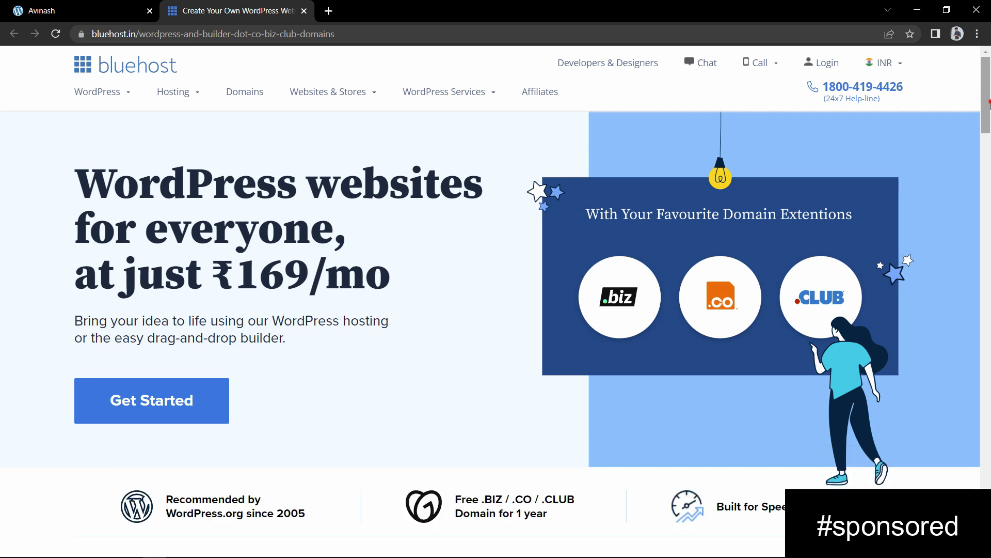
left_click_drag(989, 102, 989, 305)
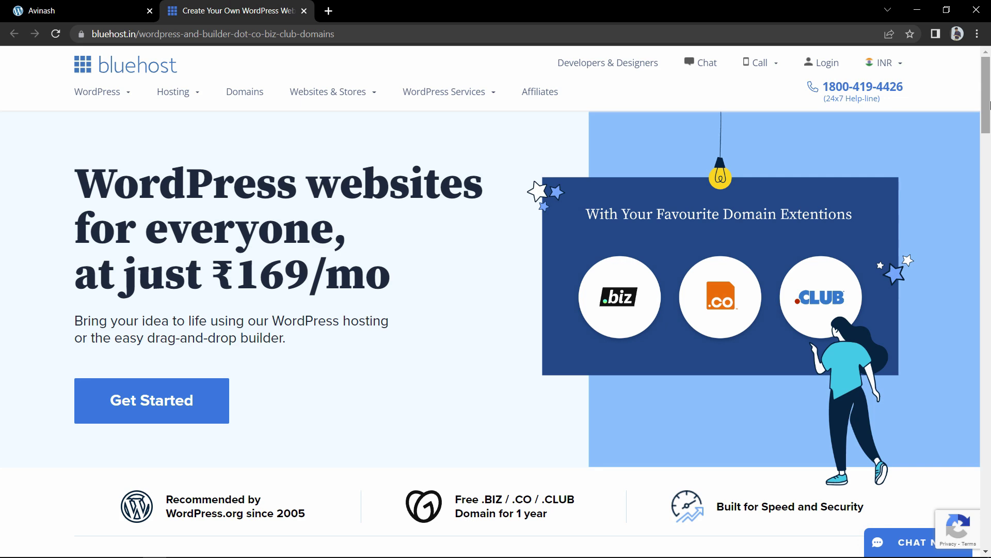
left_click_drag(989, 103, 990, 341)
left_click_drag(118, 467, 250, 500)
left_click(250, 499)
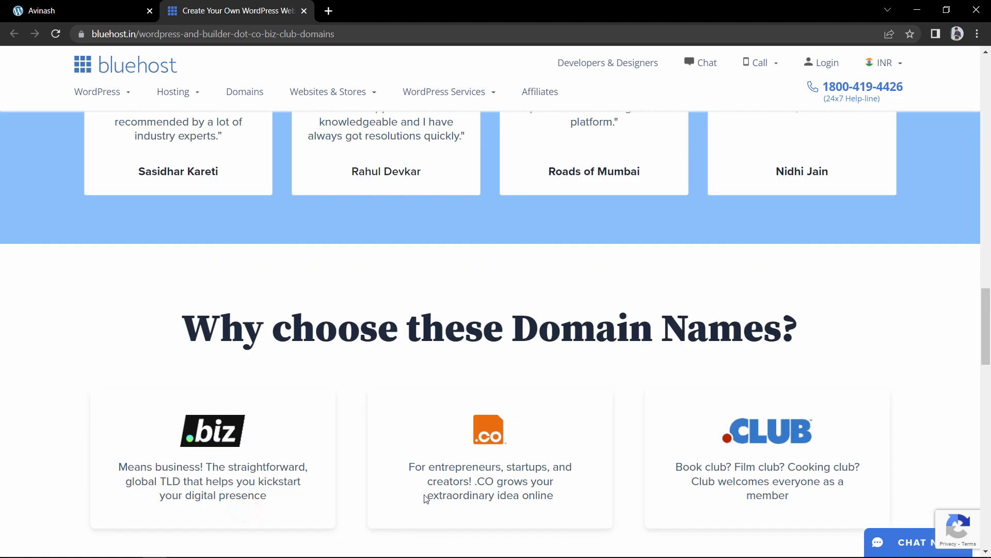
left_click_drag(414, 467, 525, 496)
left_click(526, 496)
left_click_drag(671, 466, 806, 485)
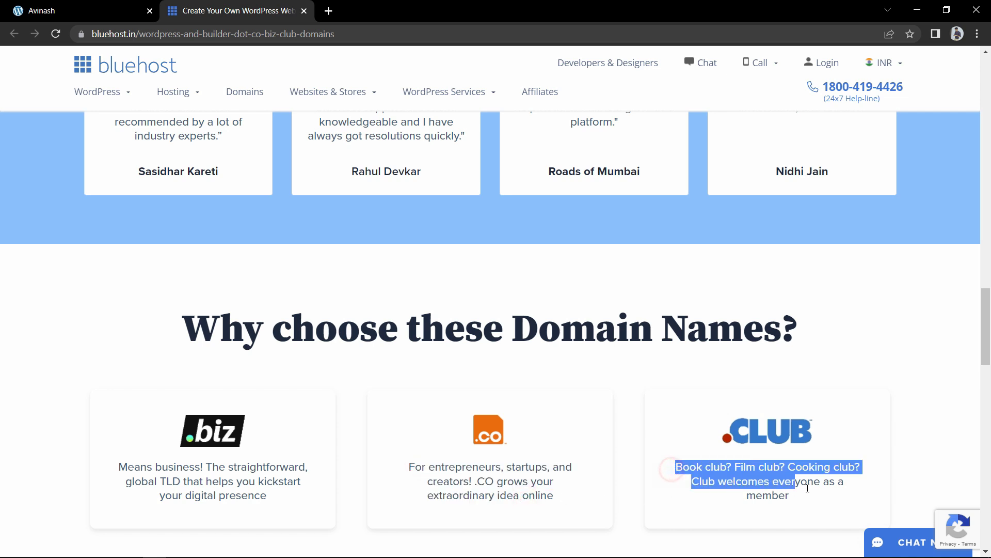
left_click(805, 485)
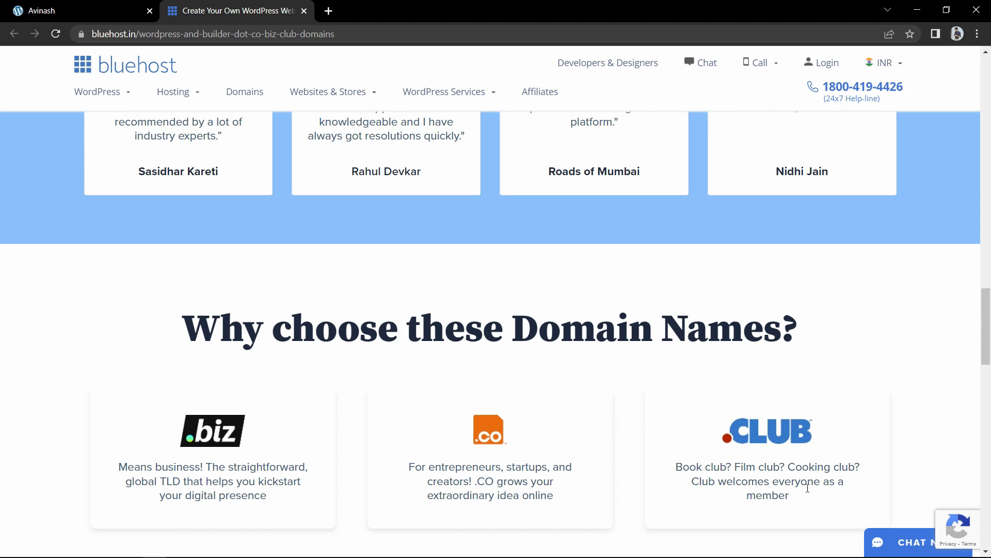
scroll(8, 288, "up", 15)
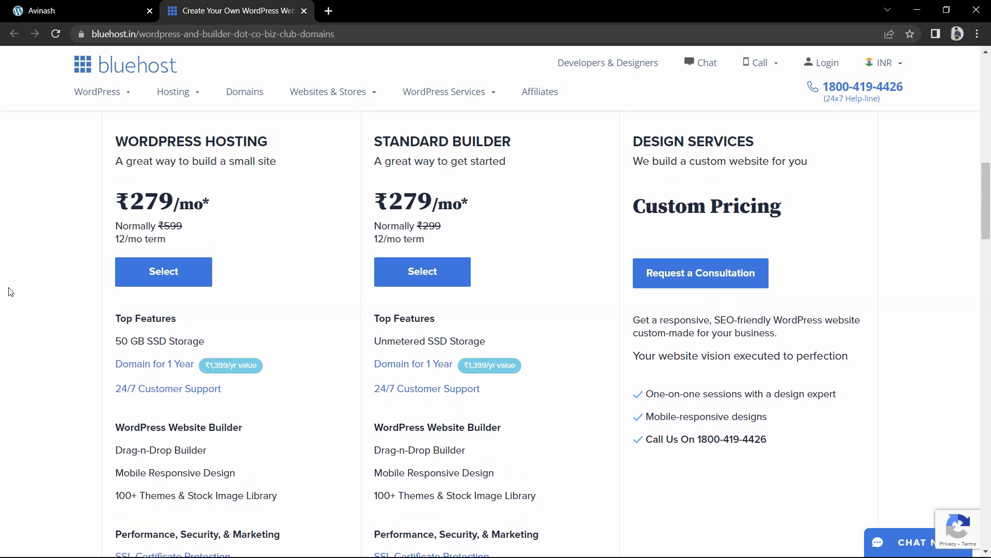
scroll(117, 242, "up", 1)
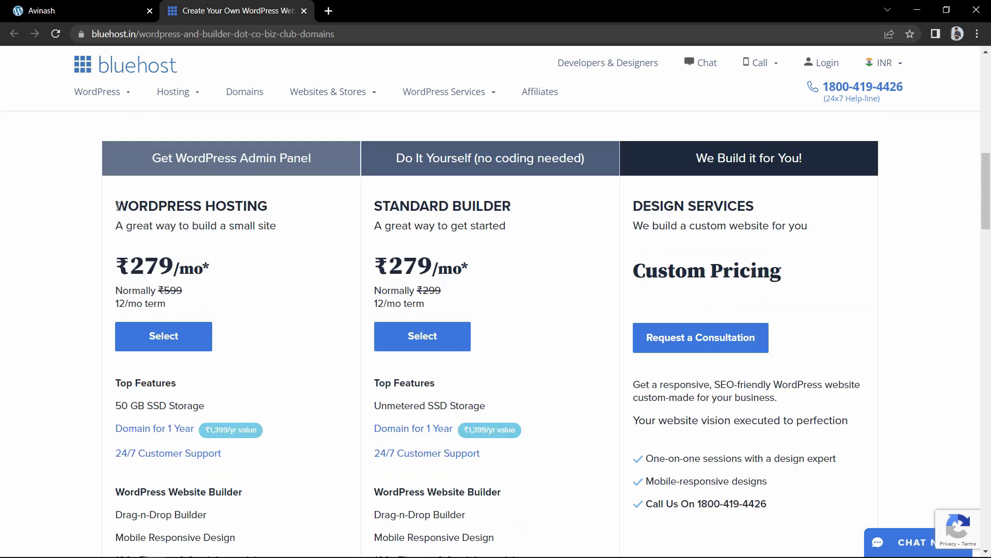
left_click_drag(117, 206, 261, 228)
left_click(251, 219)
scroll(146, 242, "down", 1)
scroll(146, 235, "up", 1)
left_click_drag(118, 204, 305, 206)
left_click(305, 205)
left_click_drag(372, 206, 544, 206)
left_click(545, 206)
left_click_drag(376, 206, 550, 210)
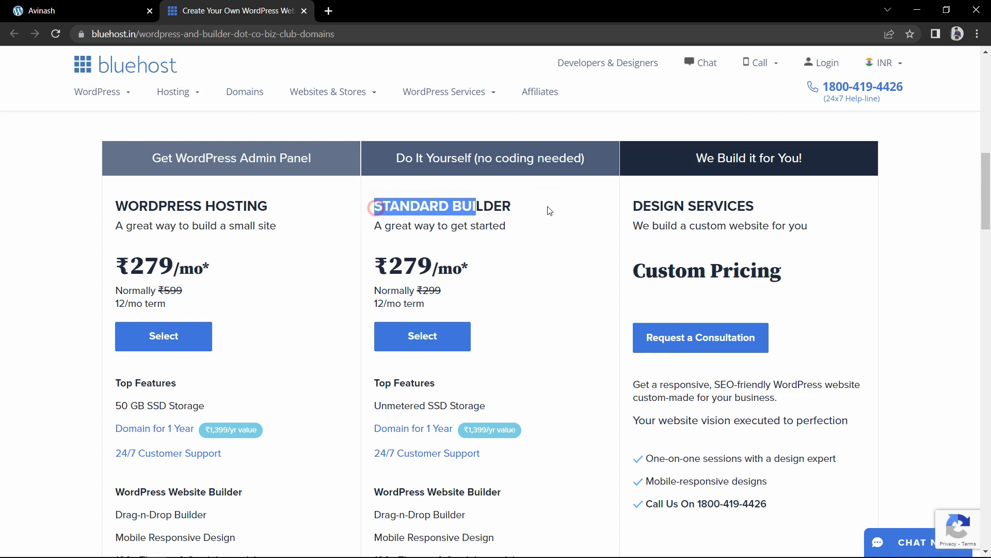
left_click(548, 207)
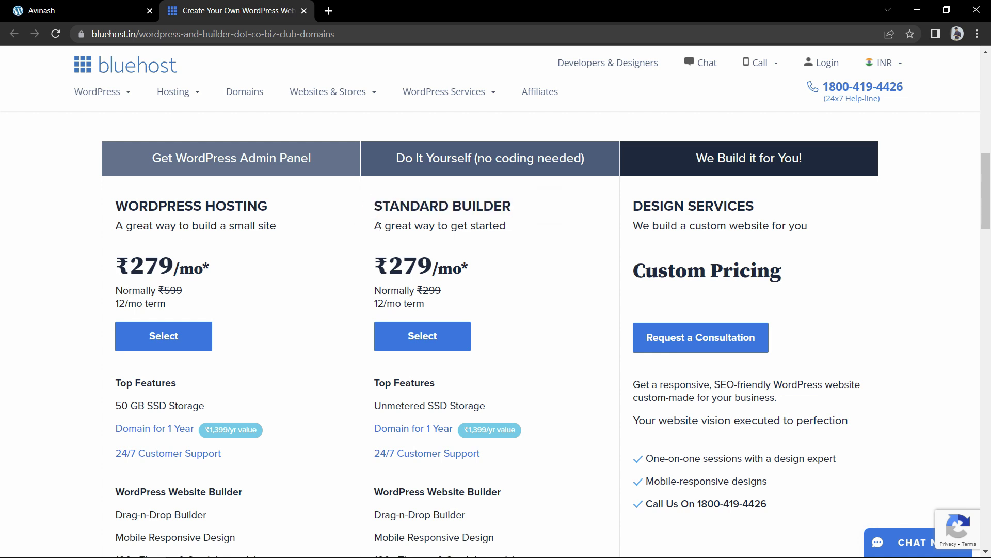
left_click_drag(379, 227, 553, 230)
left_click(454, 228)
left_click_drag(378, 226, 525, 226)
left_click(530, 226)
left_click_drag(634, 206, 792, 206)
left_click(790, 204)
left_click_drag(652, 205, 664, 205)
left_click_drag(736, 203, 805, 203)
left_click(815, 202)
left_click_drag(649, 226, 819, 227)
left_click(816, 227)
scroll(424, 230, "down", 1)
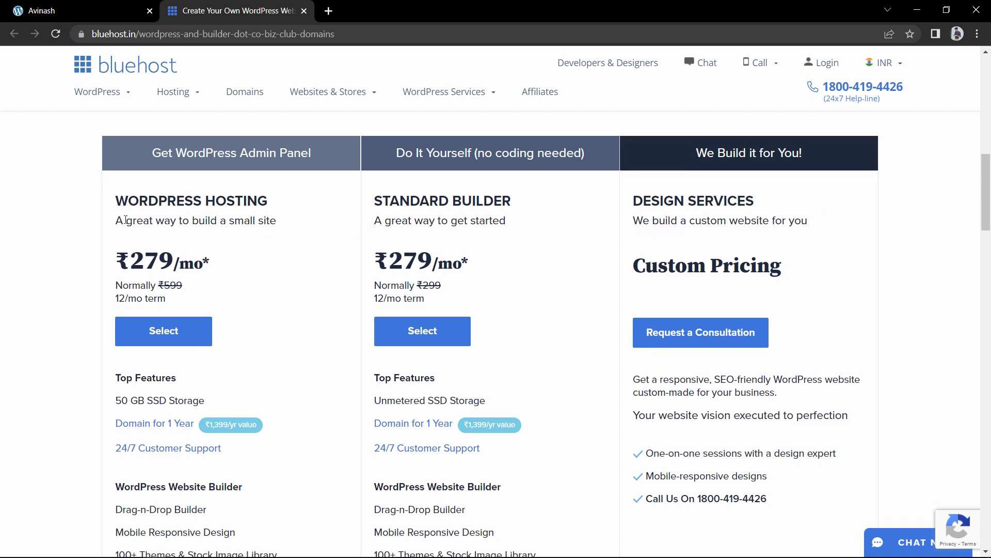
left_click_drag(114, 364, 192, 365)
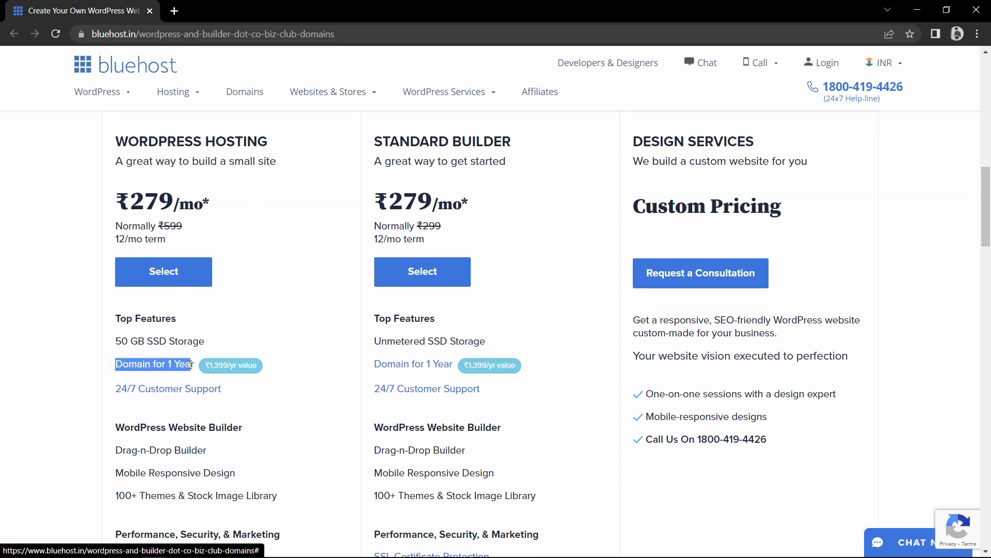
left_click(24, 376)
scroll(25, 378, "down", 3)
left_click_drag(115, 365, 250, 363)
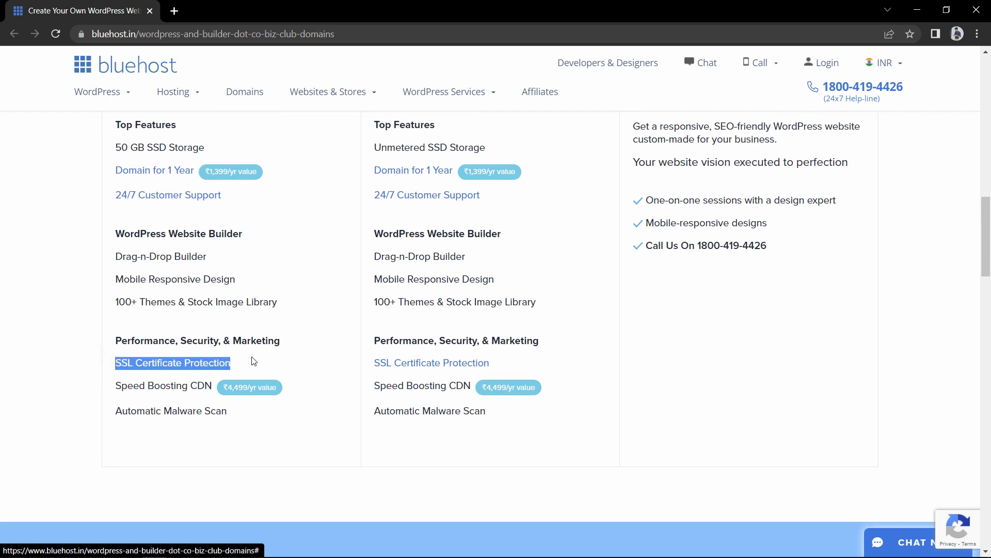
left_click(42, 362)
scroll(57, 355, "up", 1)
scroll(54, 356, "up", 3)
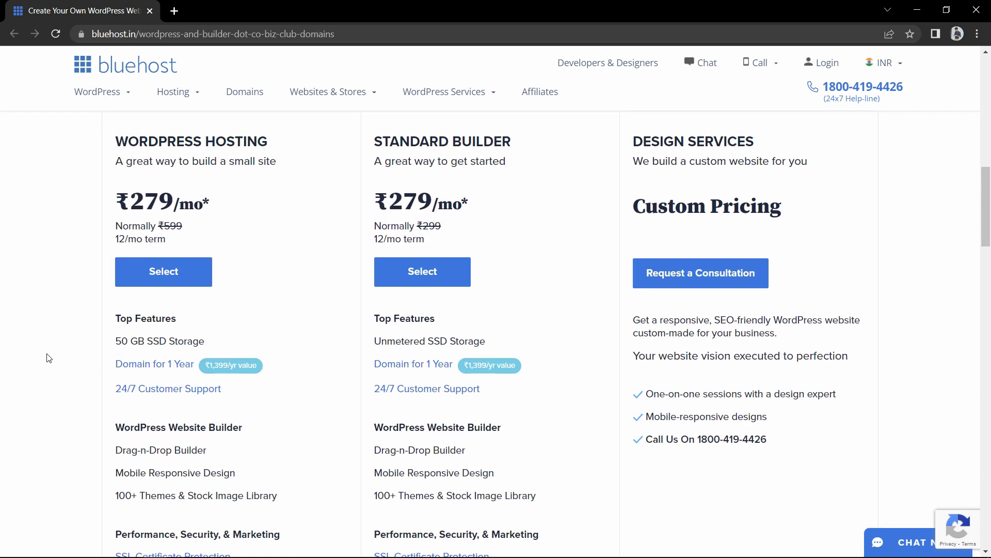
Step: Select the first hosting plan and set the domain extension to .co after trying .biz and .club
left_click(175, 281)
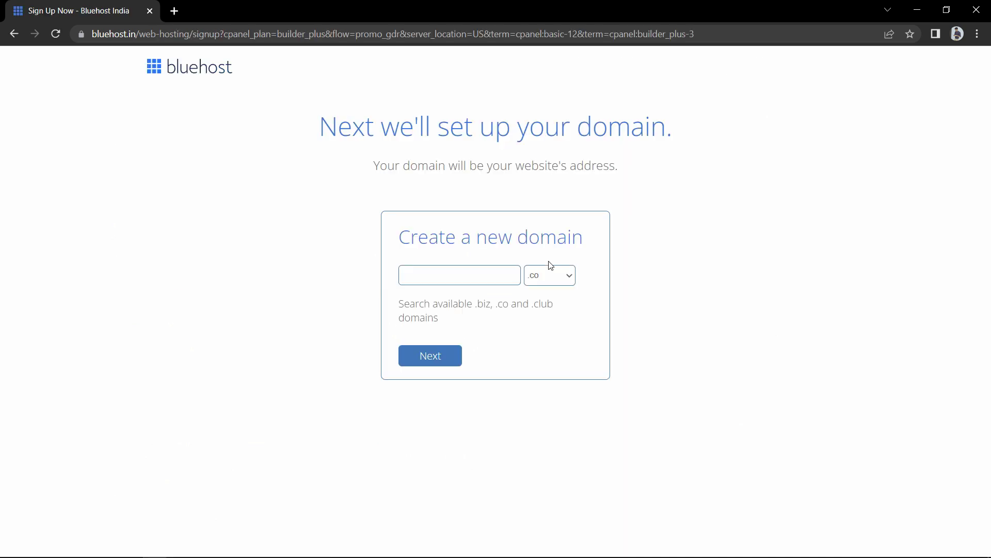
left_click(572, 277)
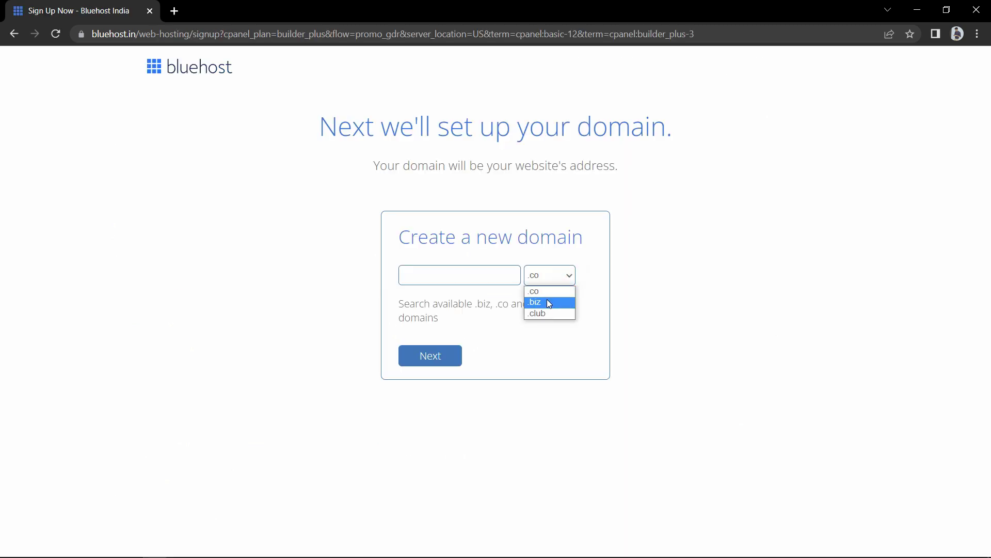
left_click(549, 303)
left_click(563, 277)
left_click(549, 313)
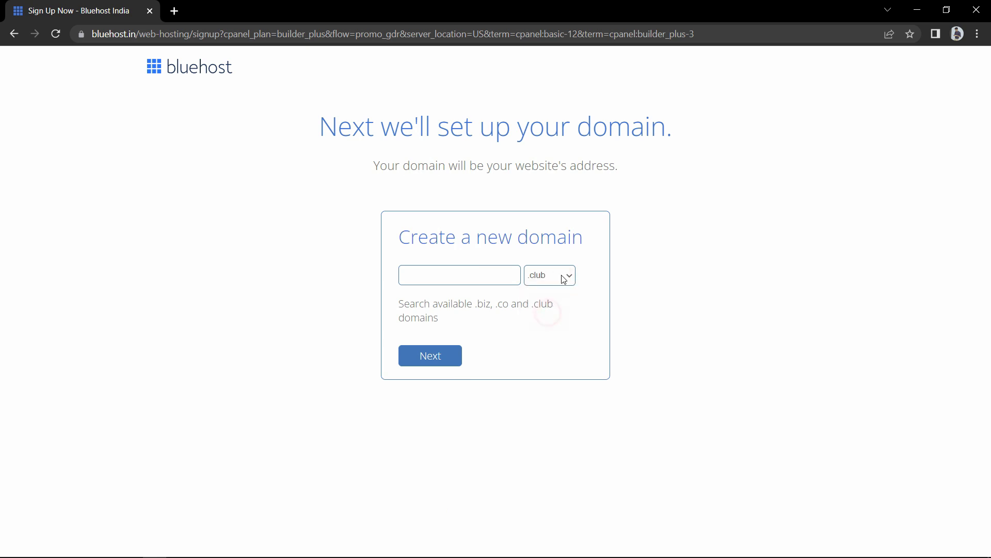
left_click(563, 276)
left_click(540, 292)
Step: Enter the desired domain name and confirm the .co domain is available
left_click(447, 275)
type("avinashkr")
double_click(461, 274)
left_click(467, 273)
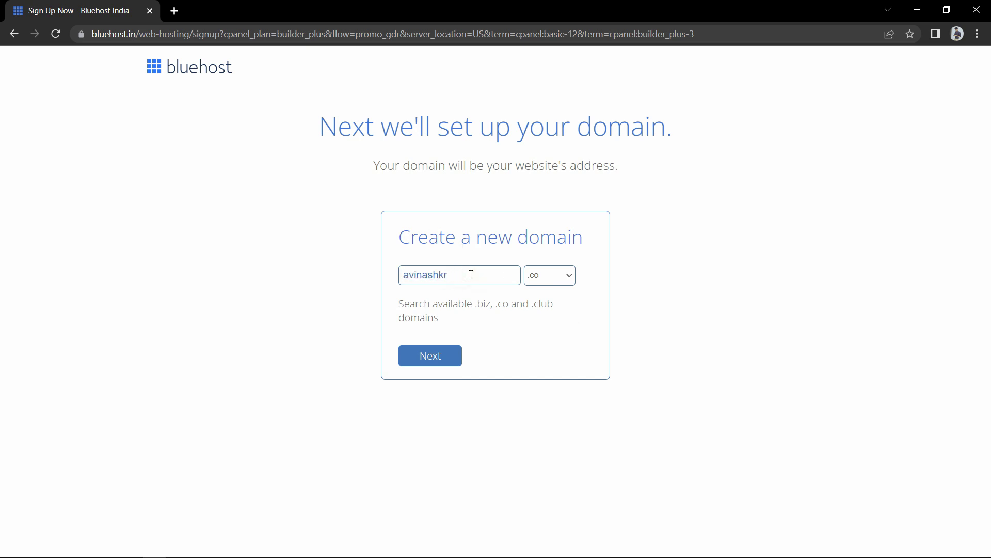
left_click(459, 361)
left_click_drag(218, 196, 695, 199)
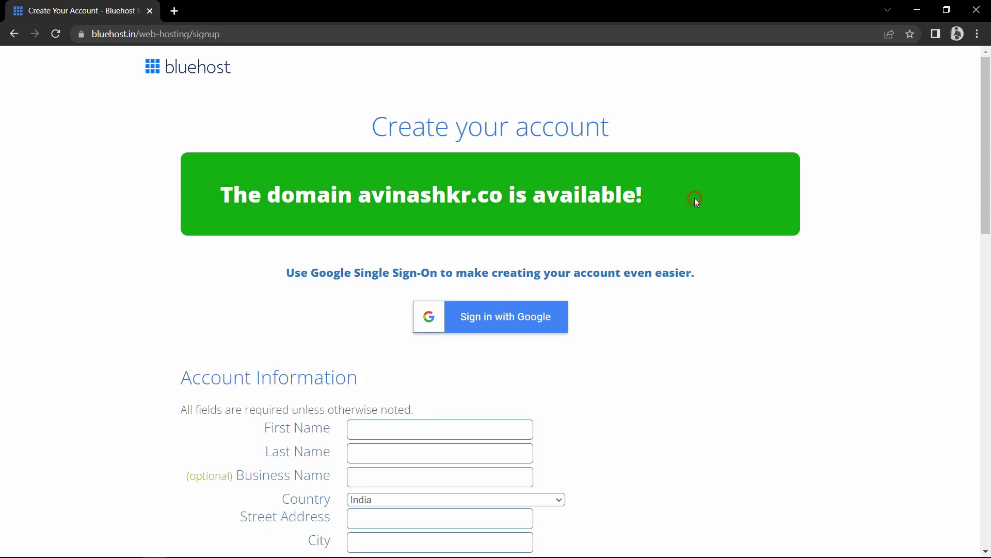
Step: Review the domain availability message and the account information fields
left_click_drag(224, 197, 788, 201)
left_click(788, 202)
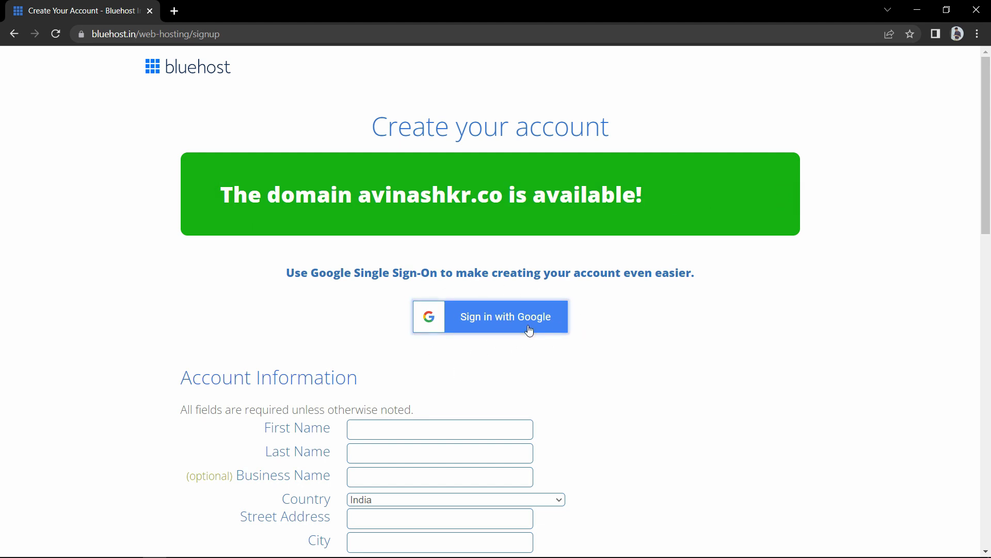
scroll(591, 310, "down", 4)
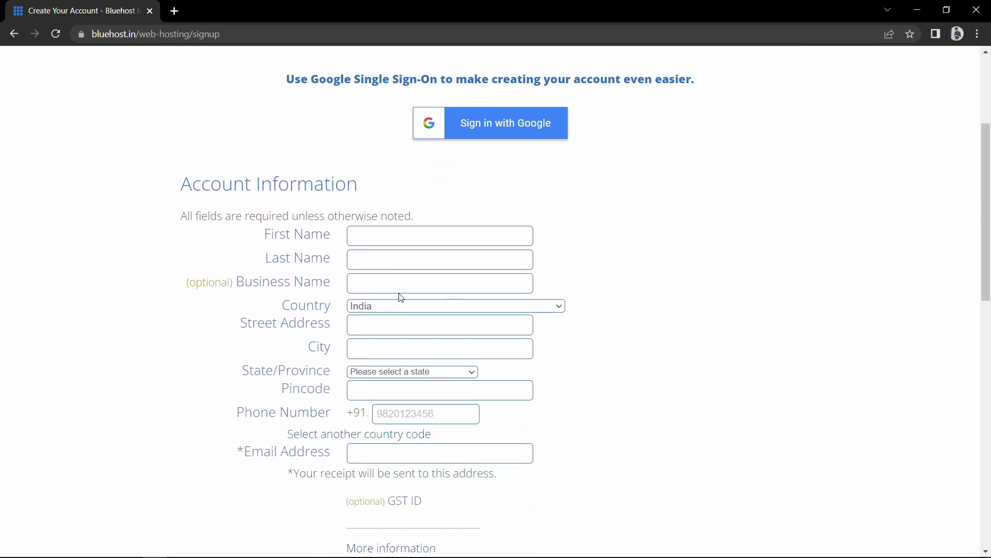
left_click_drag(190, 188, 297, 454)
scroll(143, 422, "down", 1)
scroll(140, 421, "down", 4)
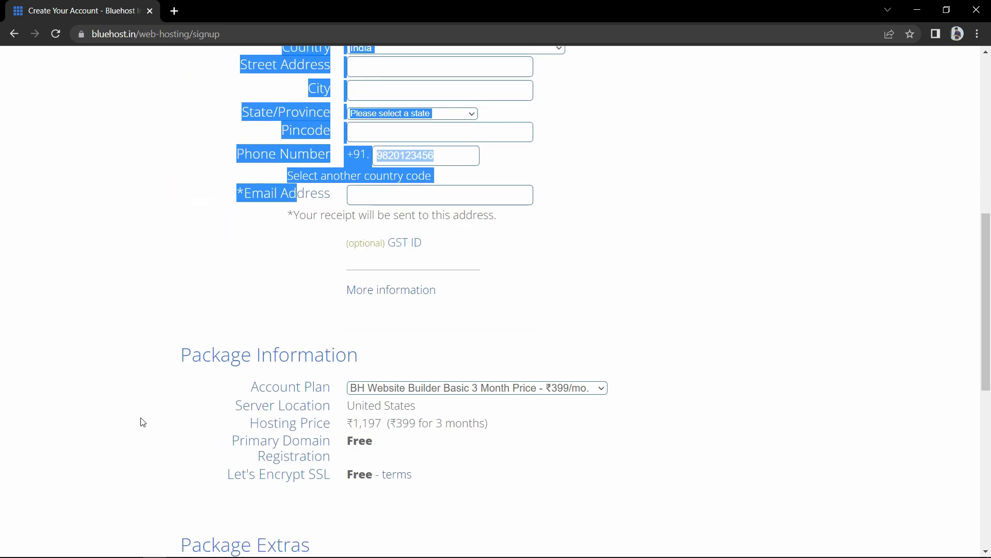
left_click(140, 343)
Step: Scroll down to review the Package Information section
scroll(141, 343, "up", 5)
scroll(149, 367, "down", 2)
scroll(150, 368, "down", 6)
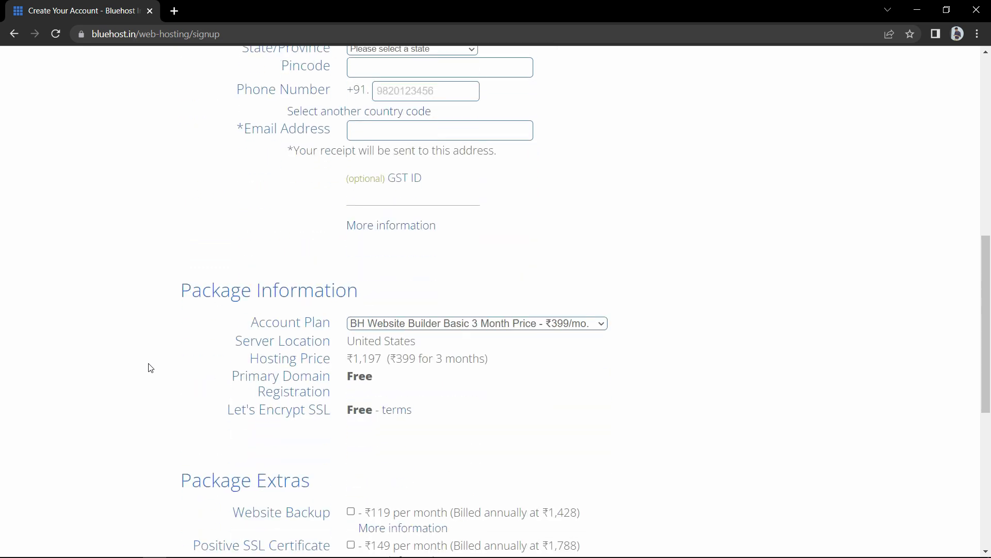
left_click(191, 226)
left_click_drag(191, 226, 387, 214)
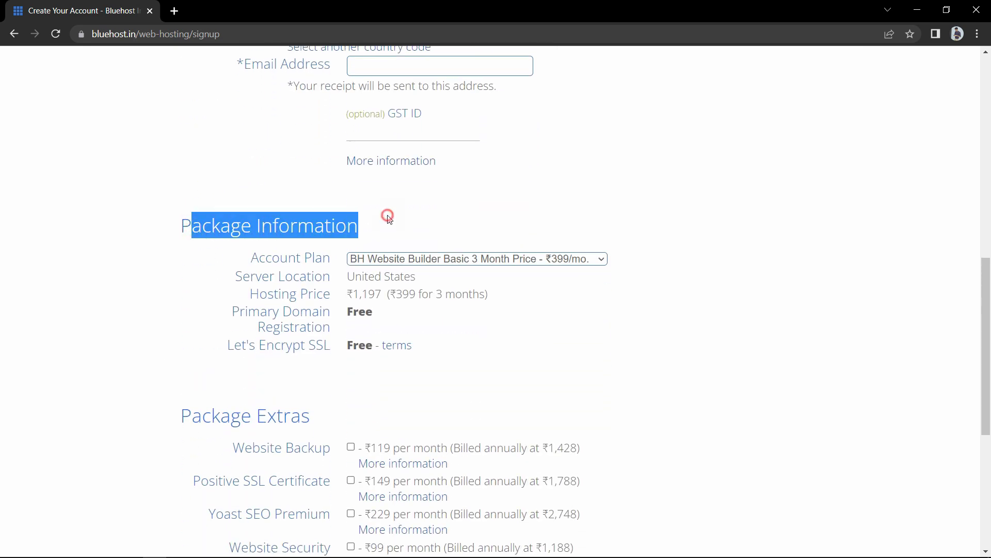
left_click(387, 214)
Step: Switch the account plan to 12 Month at ₹279/mo and review the included domain and free SSL
left_click(590, 260)
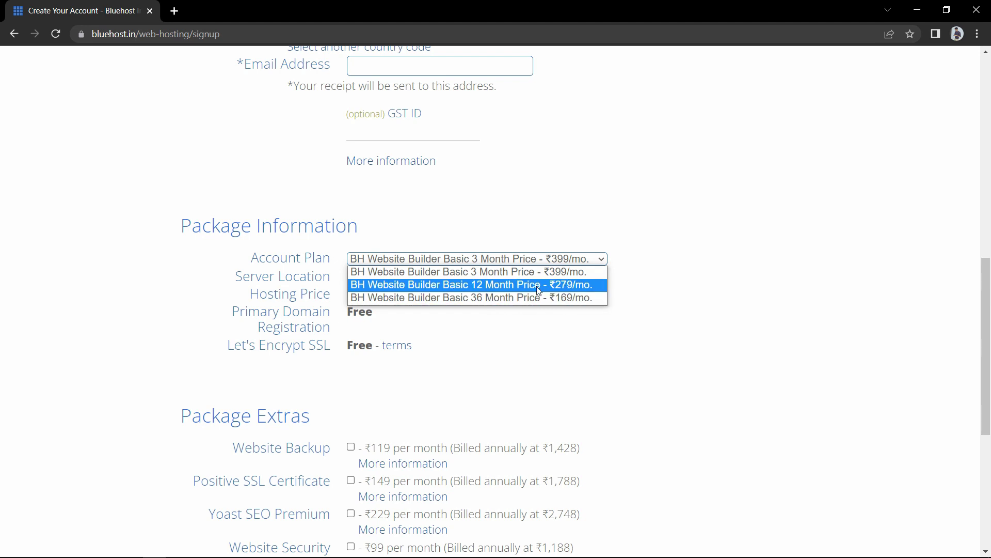
left_click(509, 284)
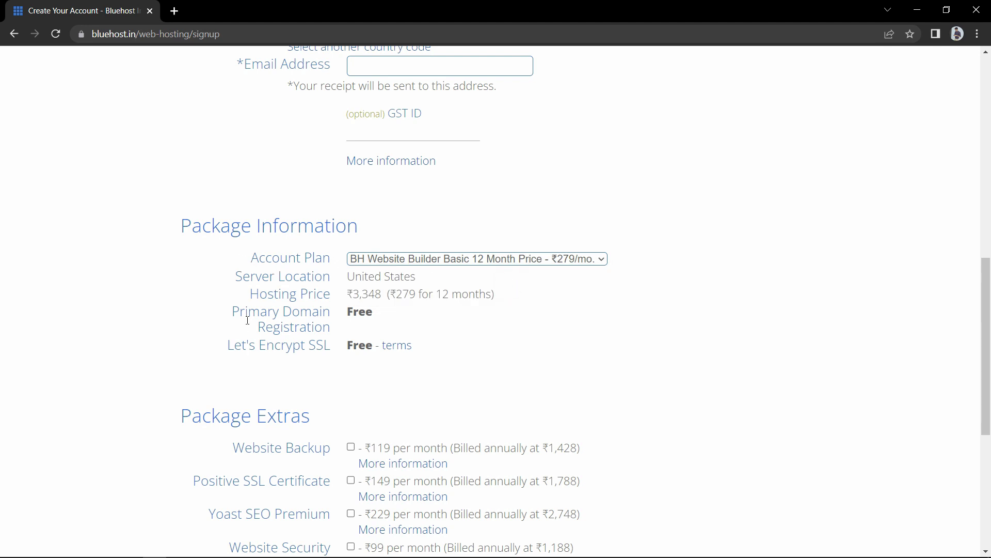
left_click_drag(235, 311, 381, 312)
left_click_drag(227, 343, 367, 345)
left_click(333, 339)
Step: Untick Domain Privacy + Protection, lowering the total to ₹3,348, and review Payment Information
scroll(556, 294, "down", 5)
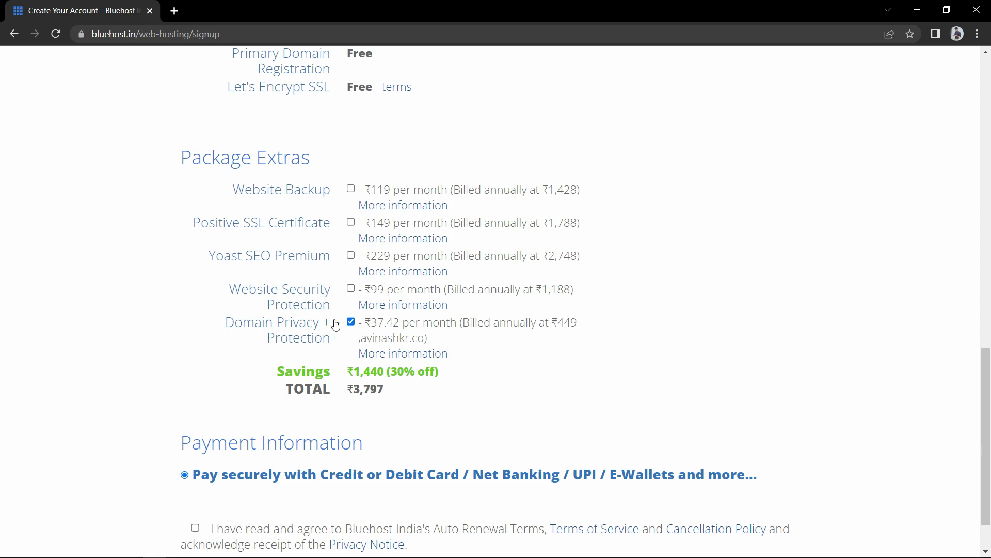
left_click(351, 322)
scroll(257, 375, "down", 1)
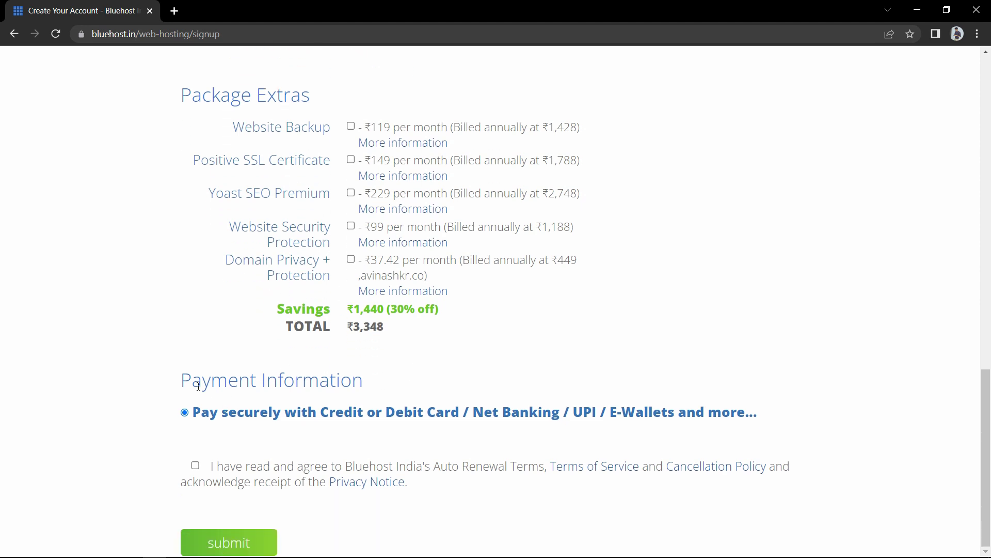
left_click_drag(198, 386, 376, 380)
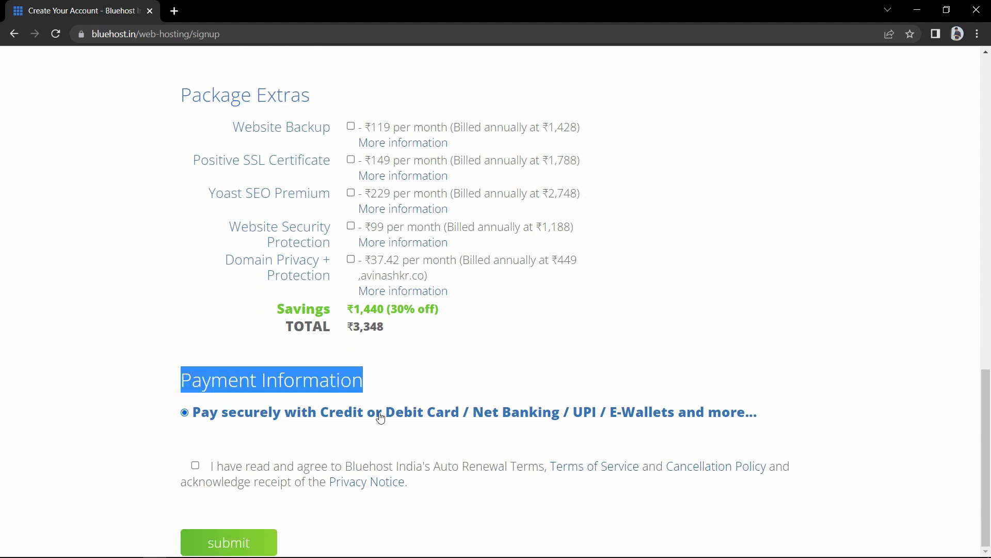
left_click(830, 411)
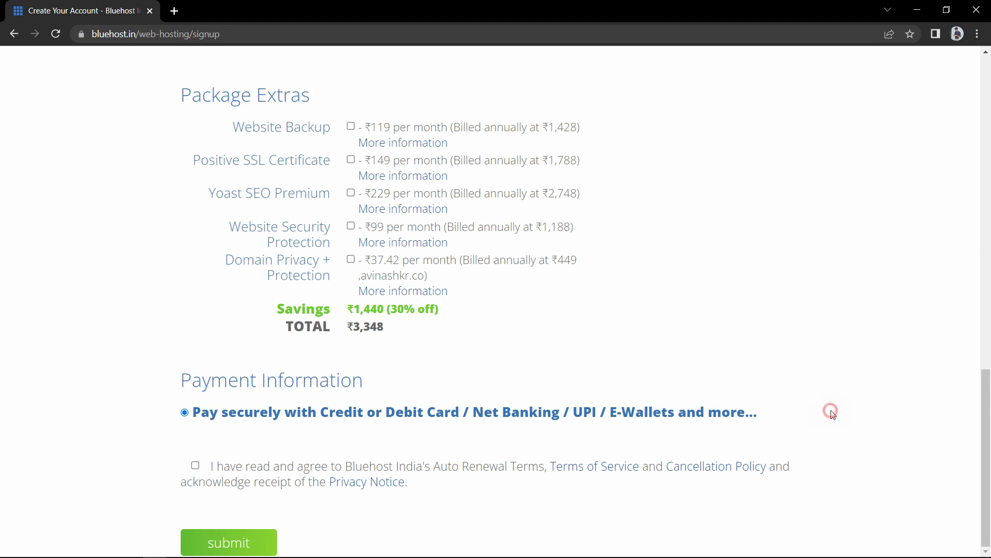
Step: Submit the signup, start creating a website and skip the building-help question
left_click(266, 547)
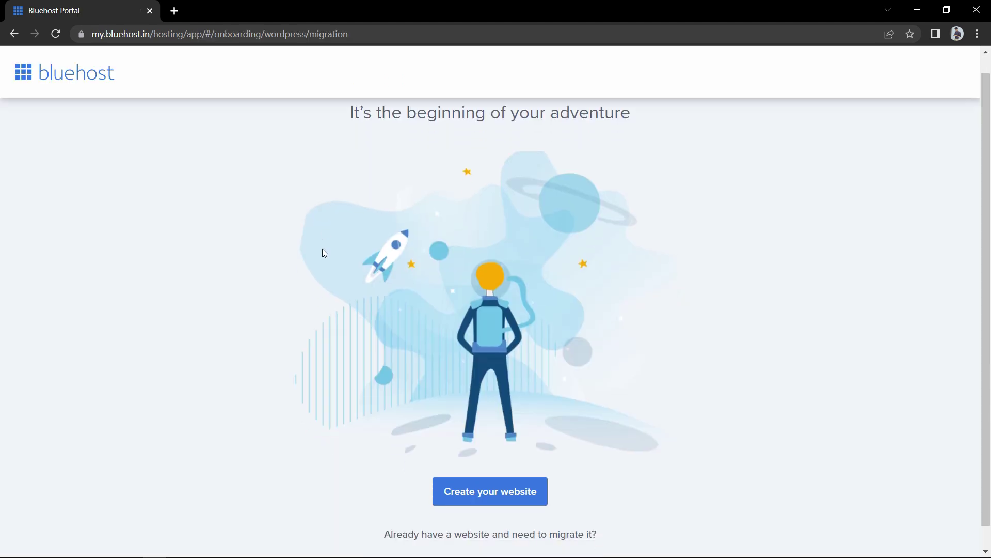
scroll(321, 287, "down", 1)
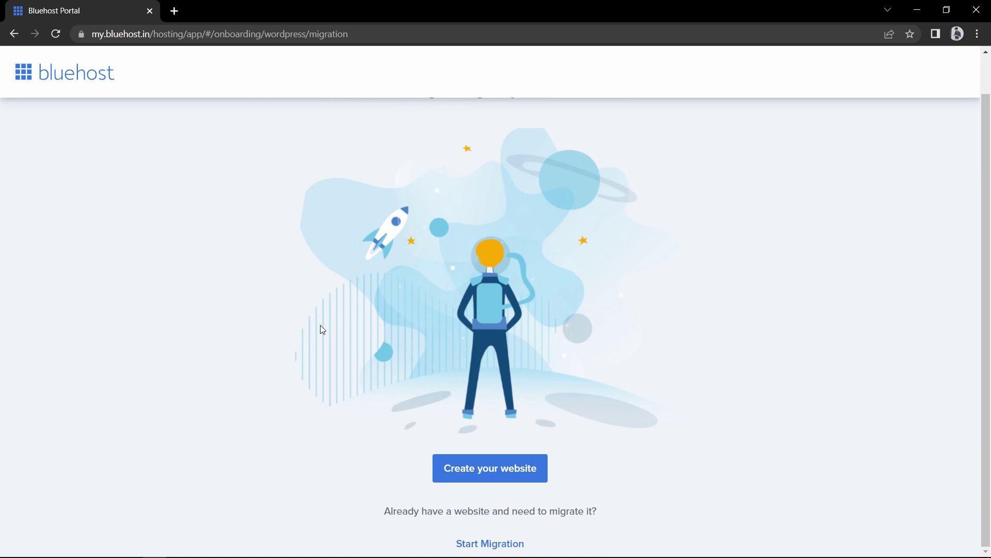
left_click(499, 472)
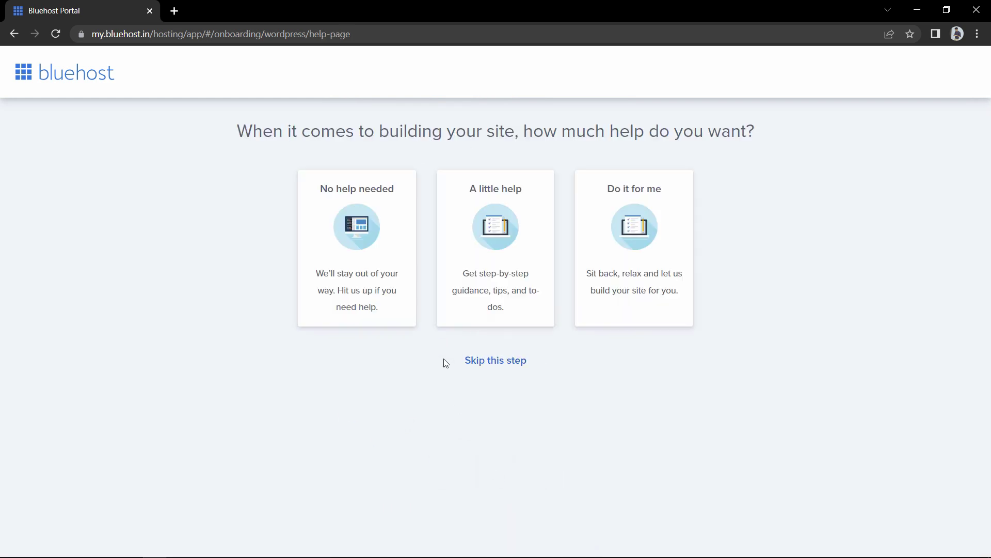
left_click(505, 363)
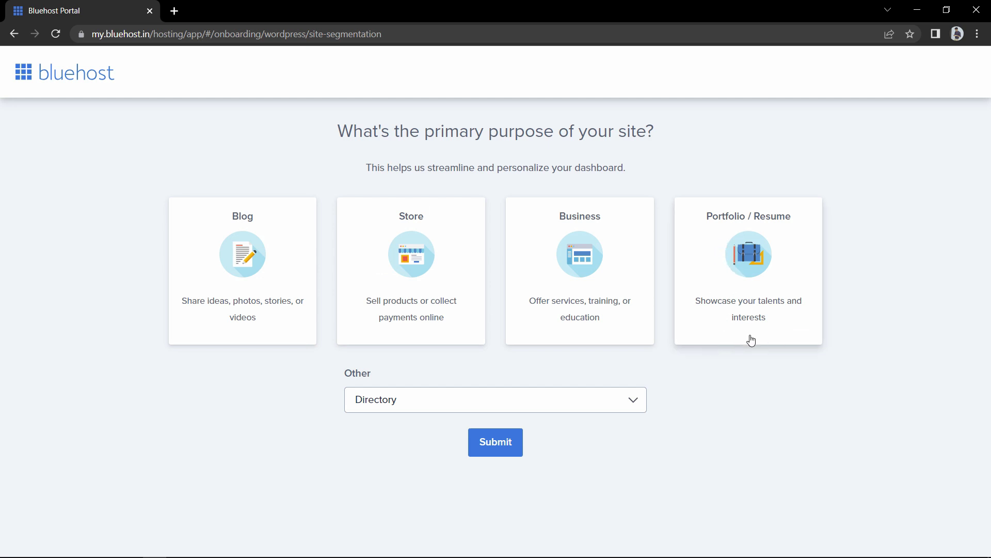
Step: Make it a Personal Portfolio / Resume site for myself and name it 'A'
left_click(721, 314)
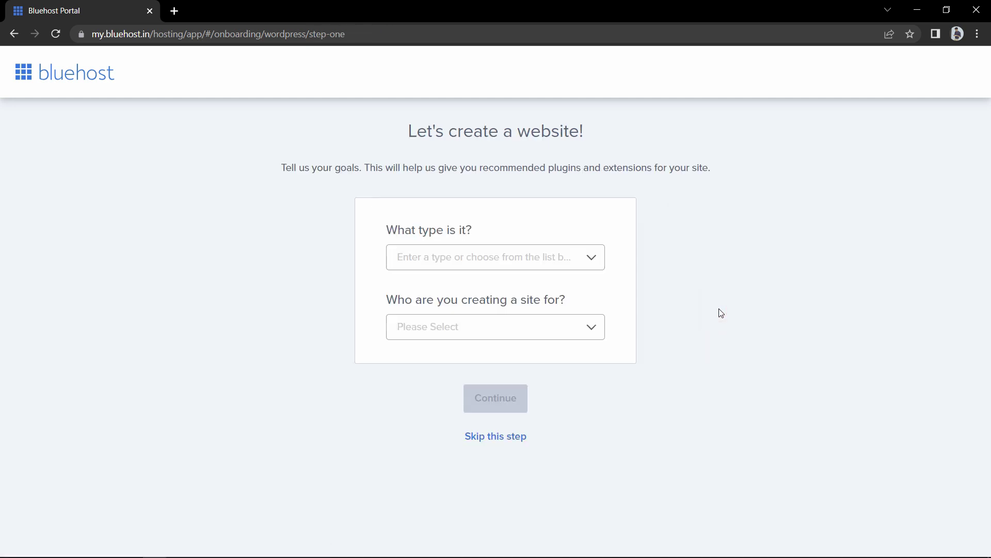
left_click(490, 256)
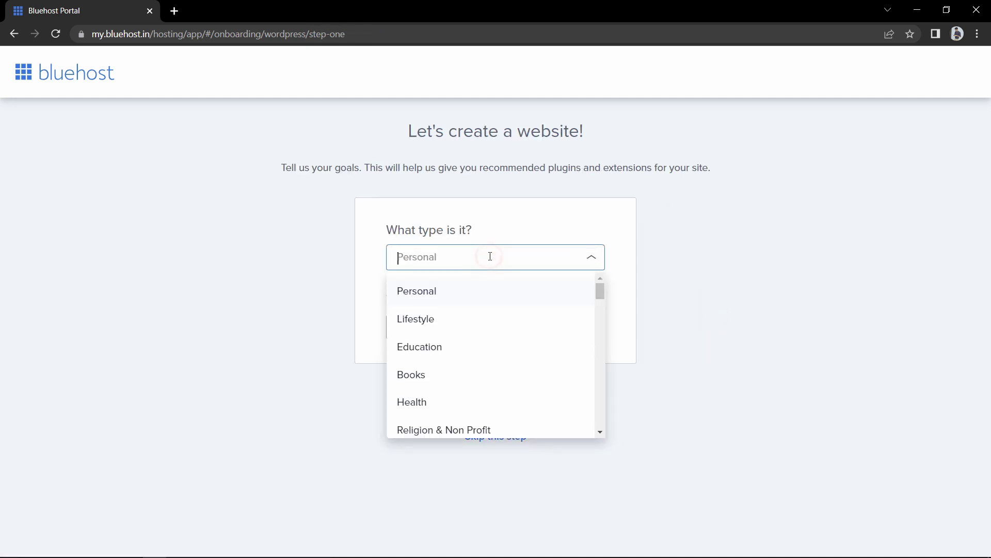
left_click(422, 291)
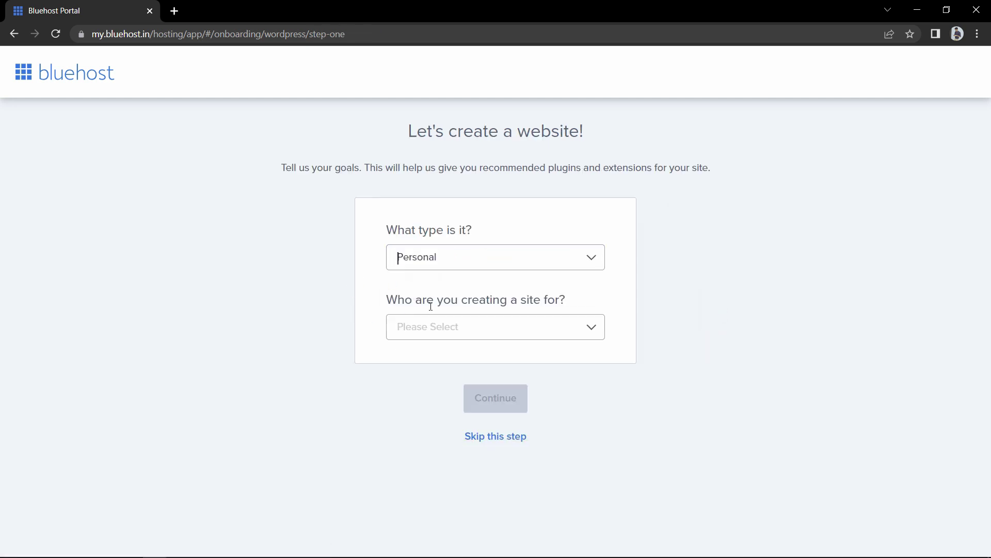
left_click(539, 328)
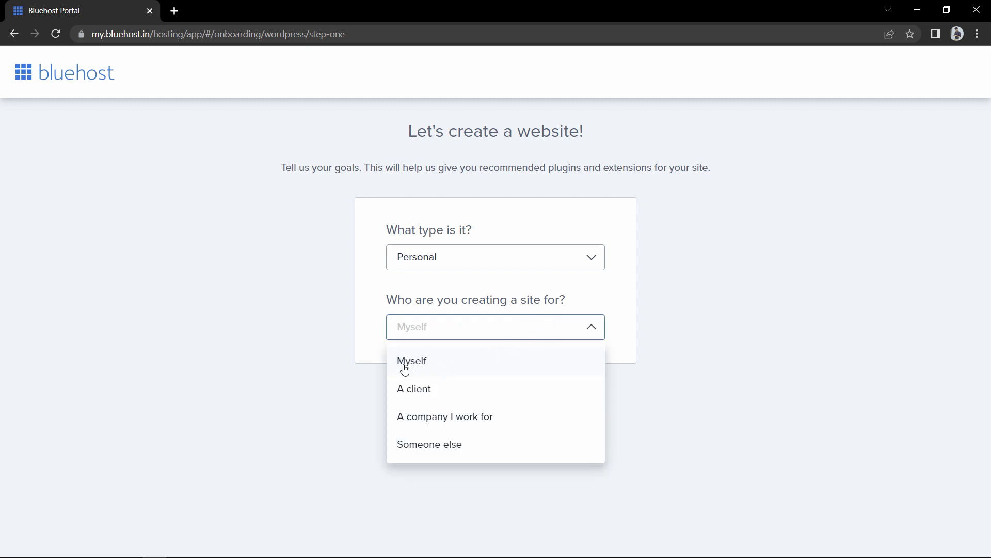
left_click(454, 365)
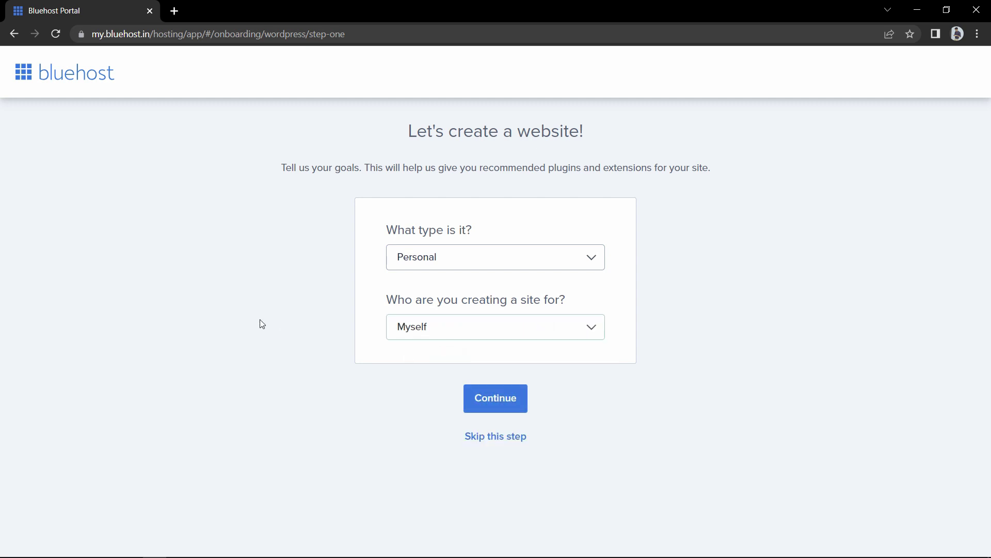
left_click(495, 405)
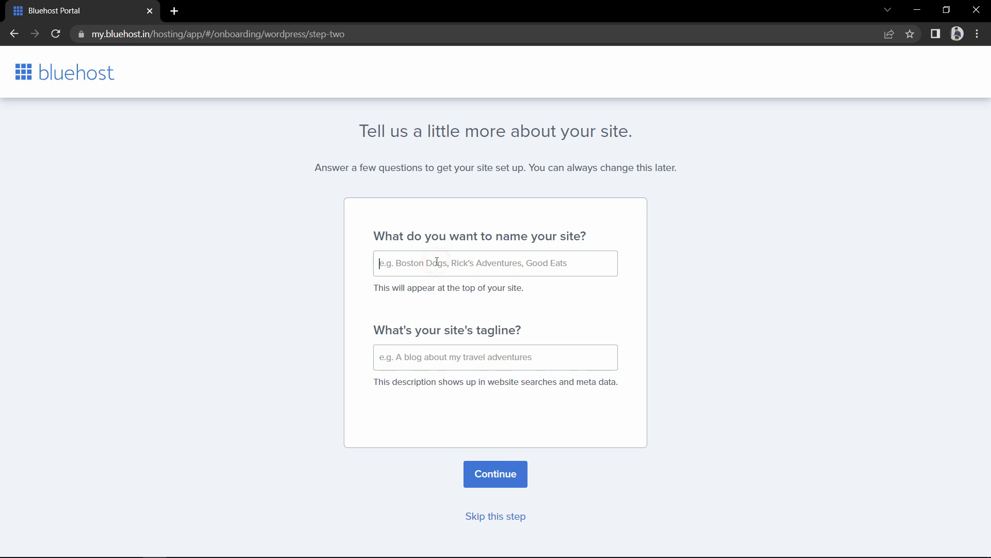
type("Avinash")
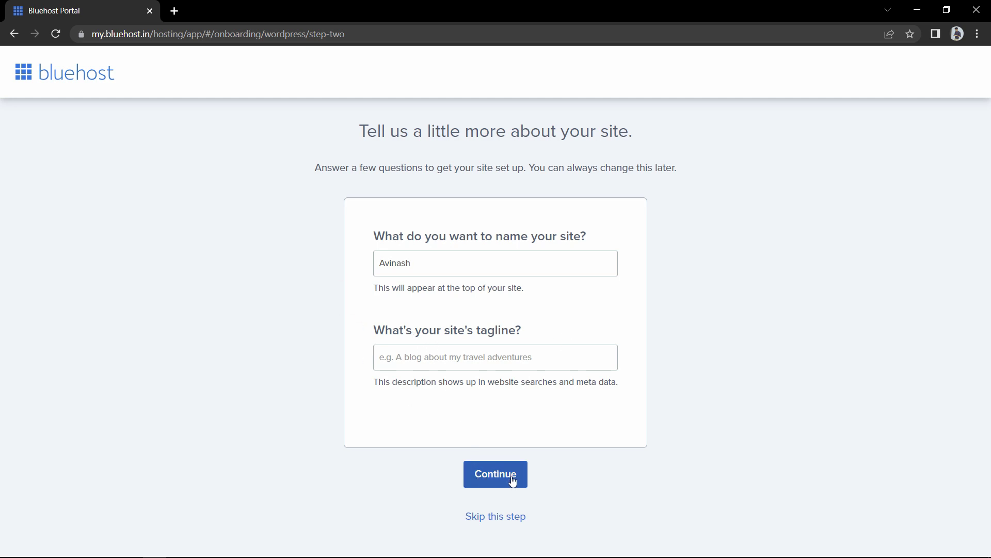
left_click(481, 475)
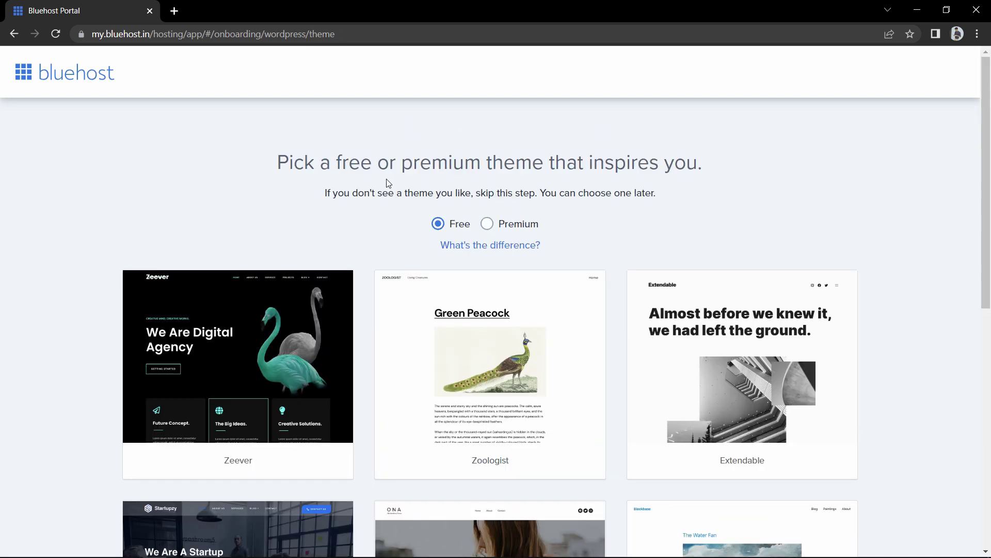
Step: Scroll past the free themes and skip theme selection so WordPress installs
left_click_drag(325, 163, 659, 163)
left_click(662, 163)
scroll(380, 175, "down", 9)
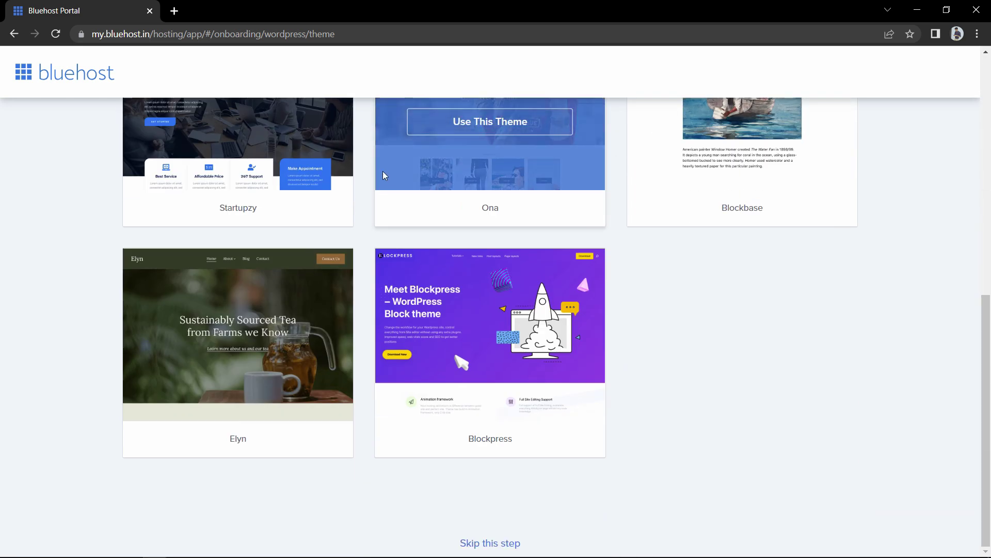
left_click(577, 491)
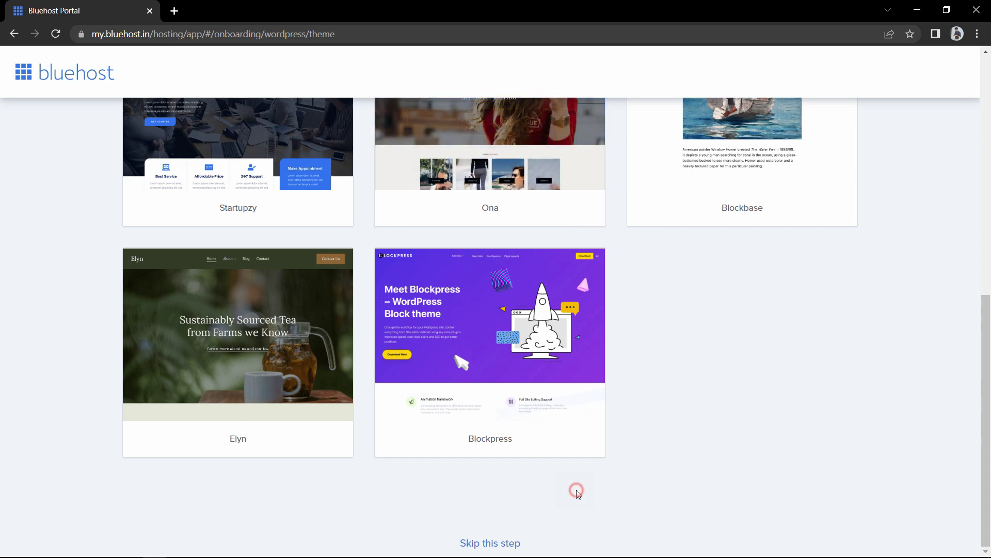
left_click(513, 542)
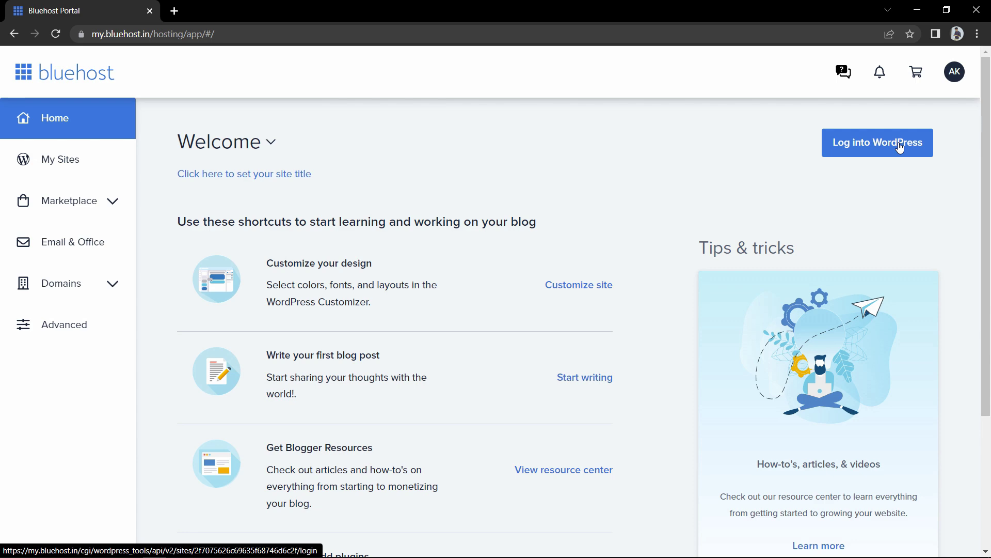
Step: Log into the new site's WordPress admin from the Bluehost Home page
left_click(900, 148)
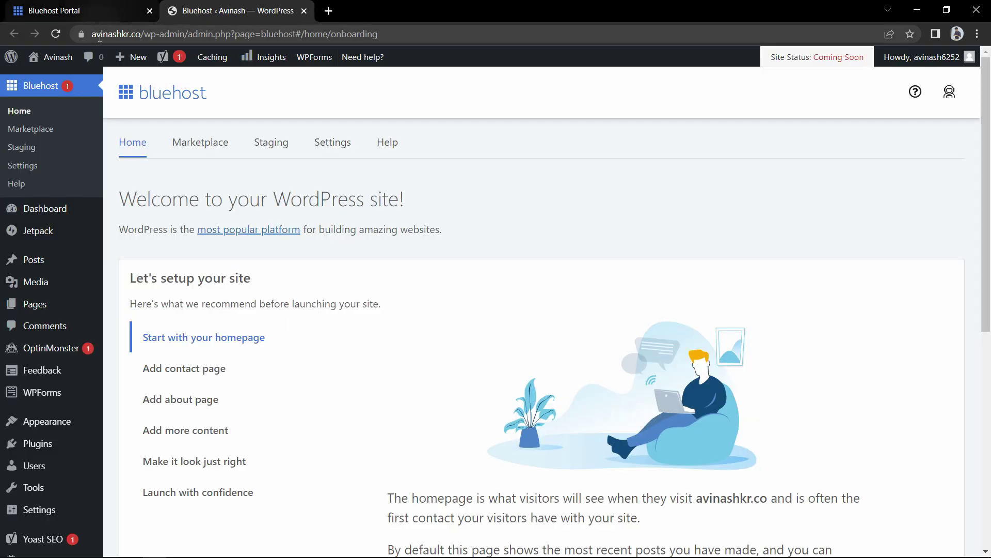
Step: Bring up the link options for Visit Site under the admin bar's site name
scroll(572, 174, "down", 8)
scroll(573, 175, "up", 8)
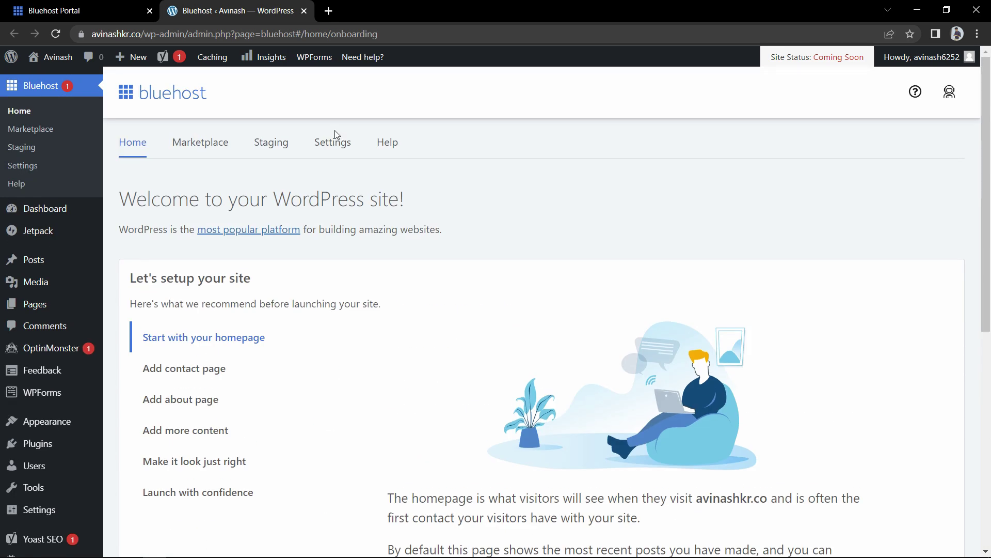
mouse_move(55, 58)
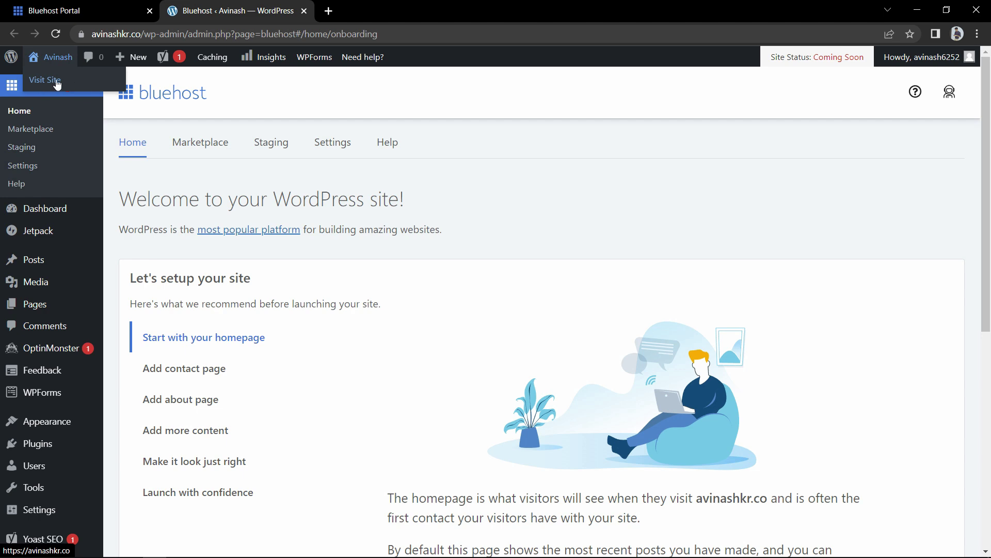
right_click(62, 85)
Step: Open the live site in a new tab and look over its Hello world front page
left_click(76, 91)
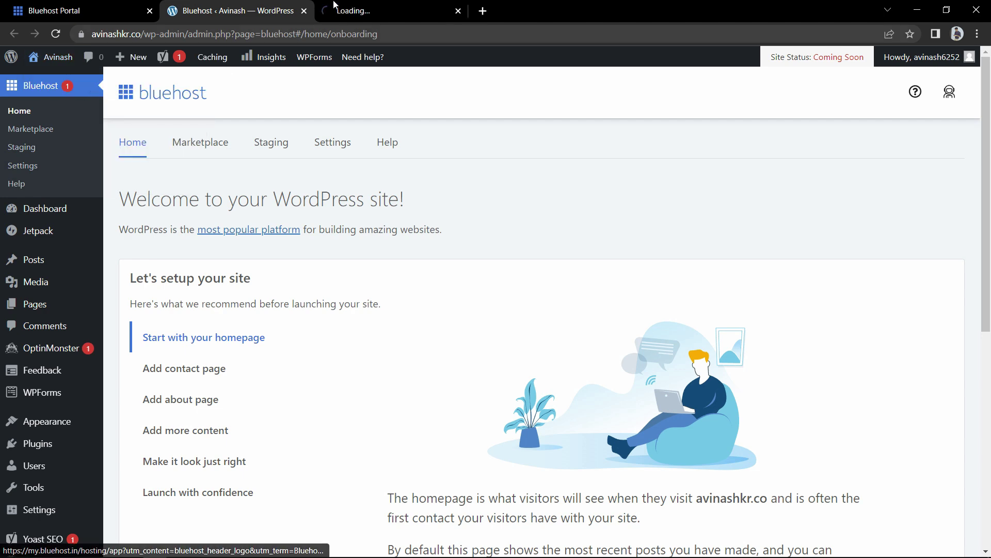
left_click(361, 10)
scroll(328, 213, "down", 5)
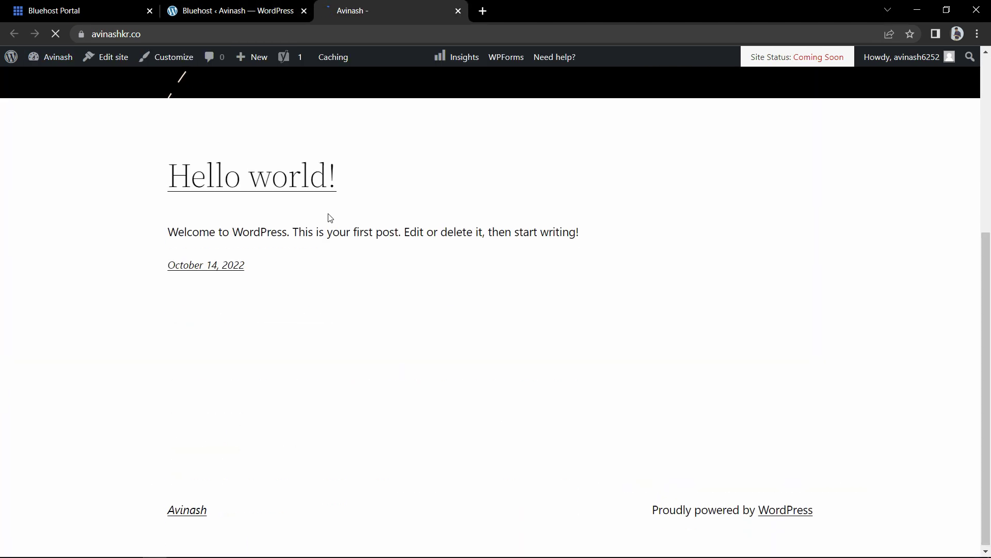
scroll(329, 216, "up", 5)
scroll(329, 217, "down", 5)
scroll(329, 217, "up", 5)
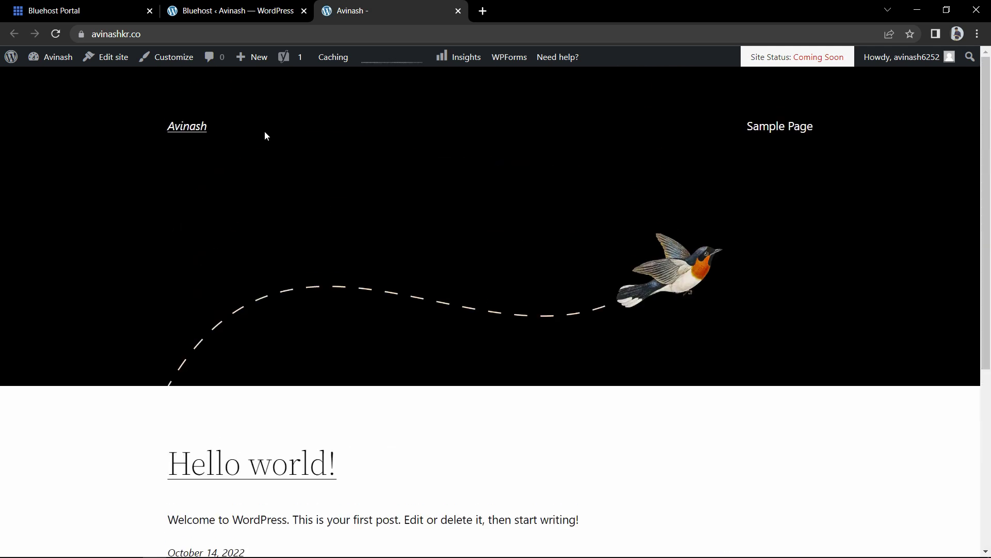
Step: Inspect the site's full web address in the address bar
left_click(90, 35)
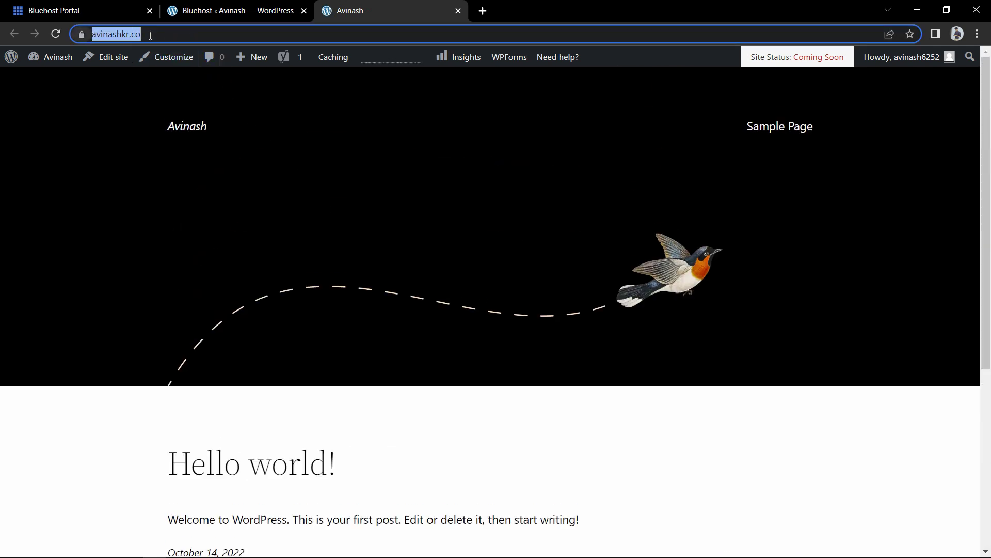
left_click(174, 35)
left_click_drag(228, 35, 78, 34)
left_click(198, 36)
left_click(76, 235)
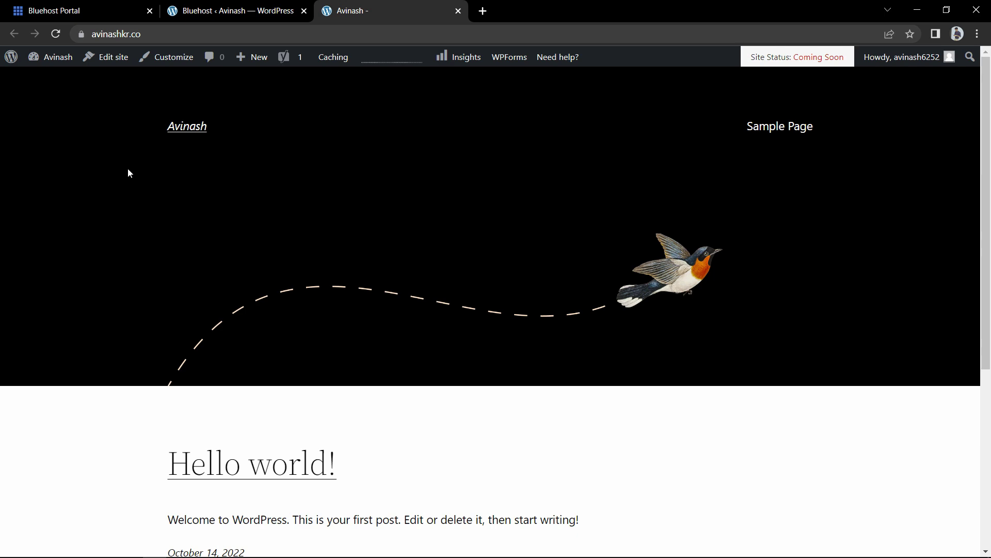
Step: Scroll the front page again and return to the WordPress admin tab
scroll(129, 170, "down", 5)
scroll(128, 170, "up", 5)
scroll(128, 174, "down", 5)
scroll(128, 173, "up", 5)
left_click(233, 6)
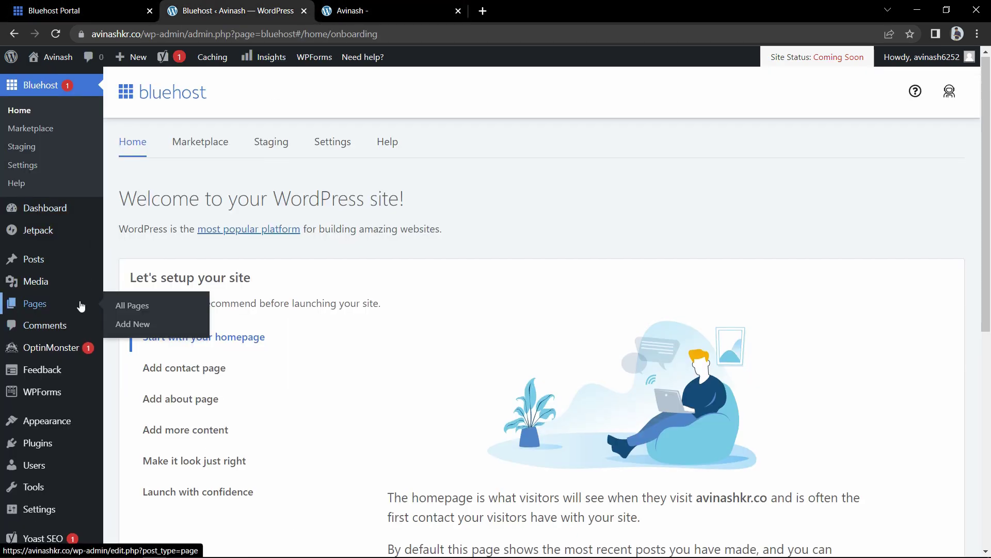
Step: In Installed Plugins, tick MonsterInsights, Jetpack, OptinMonster, WPForms Lite and Yoast SEO
scroll(129, 341, "down", 3)
left_click(43, 405)
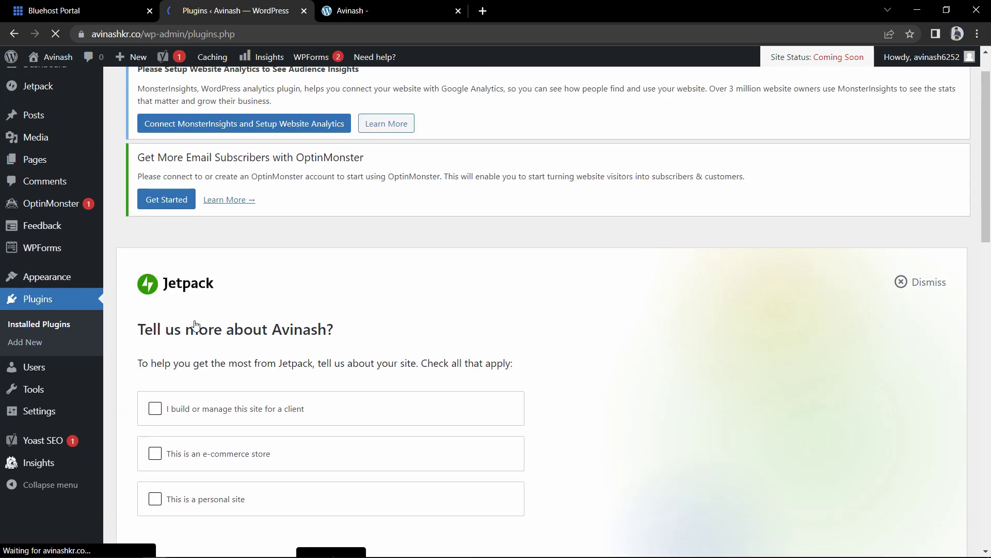
scroll(204, 290, "down", 3)
scroll(128, 256, "down", 7)
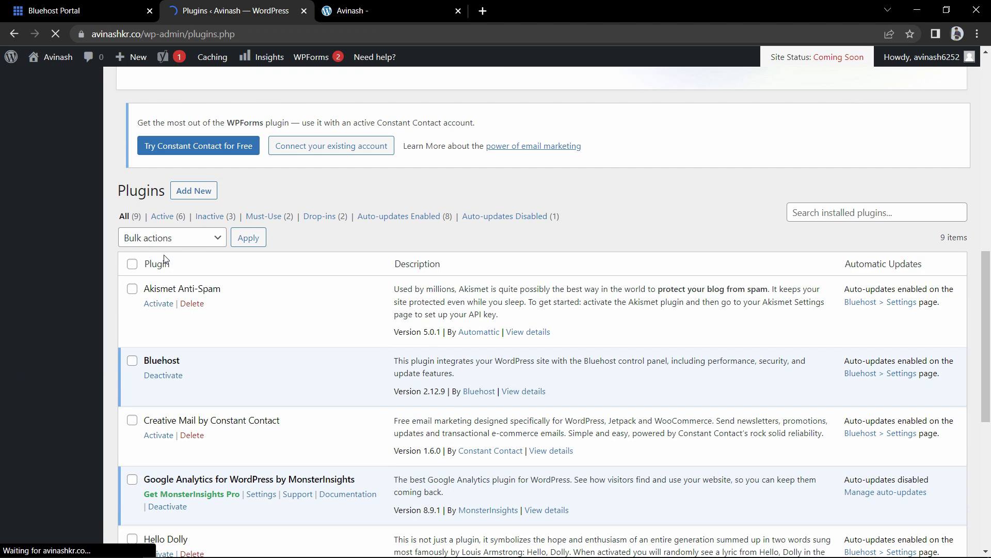
scroll(206, 183, "down", 6)
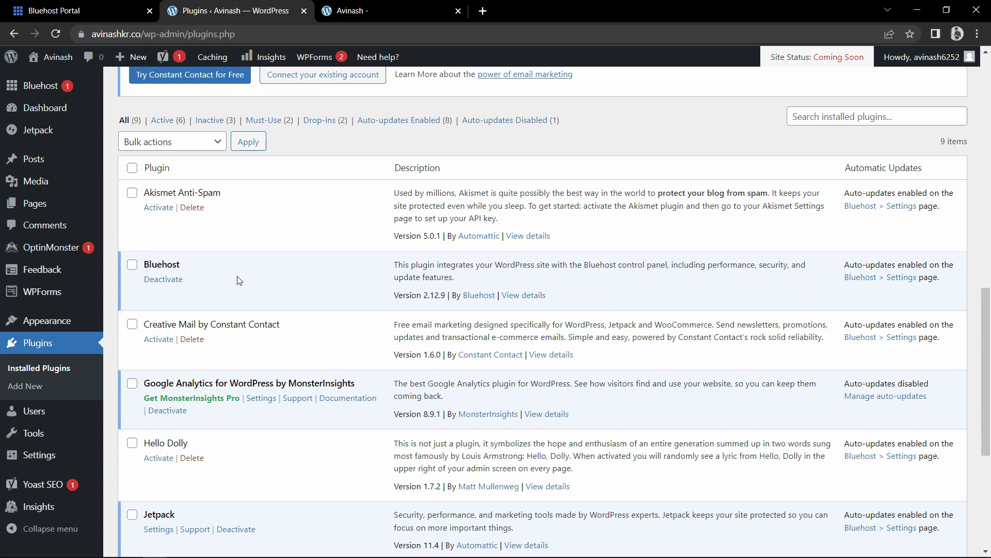
scroll(239, 281, "down", 4)
left_click(134, 193)
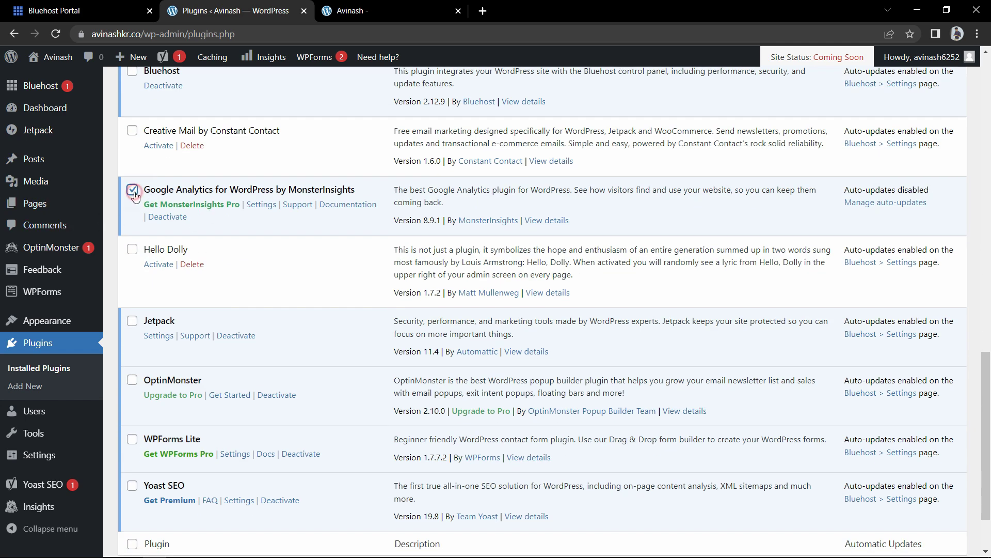
left_click(131, 323)
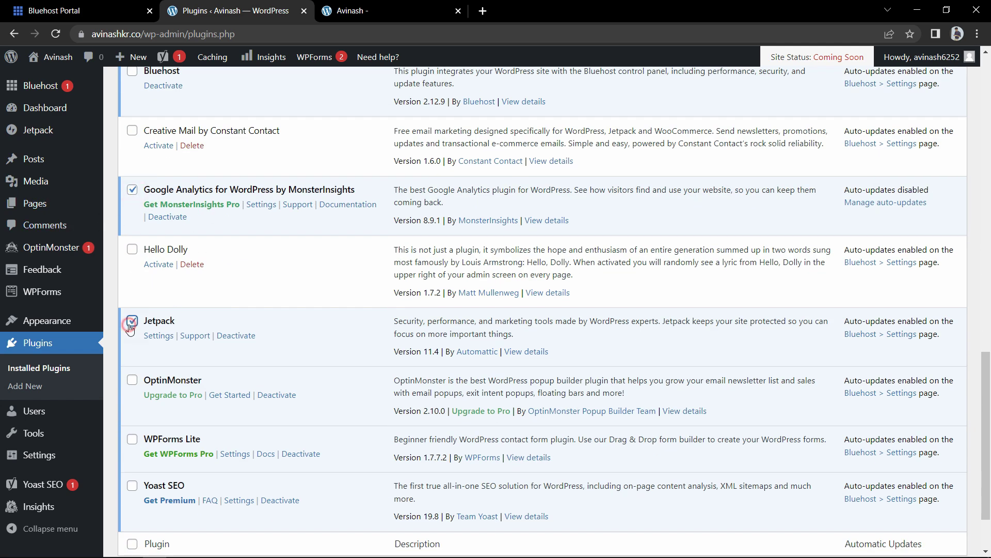
left_click(132, 381)
left_click(132, 443)
left_click(132, 485)
Step: Apply the Deactivate bulk action to the ticked plugins
scroll(171, 393, "down", 2)
scroll(177, 381, "up", 8)
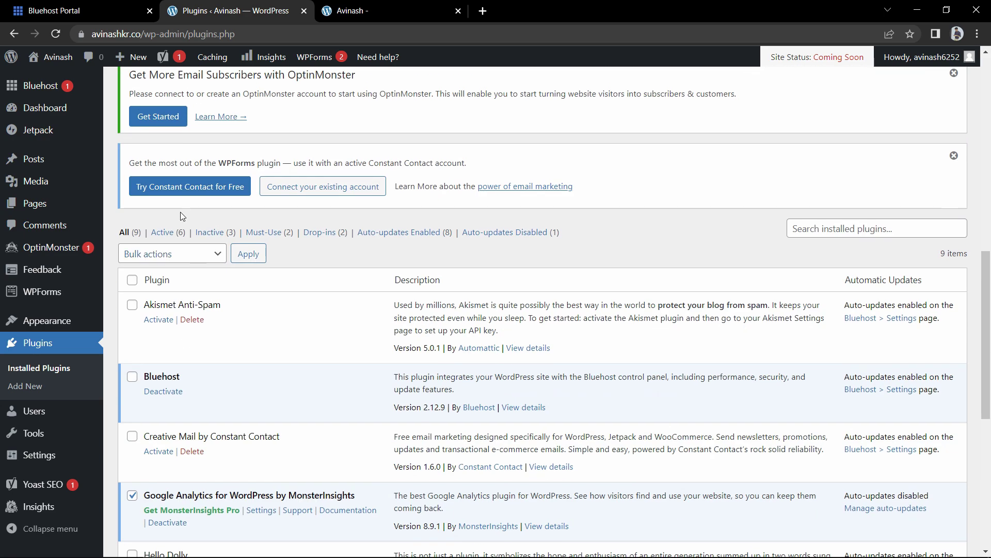
left_click(210, 253)
left_click(146, 295)
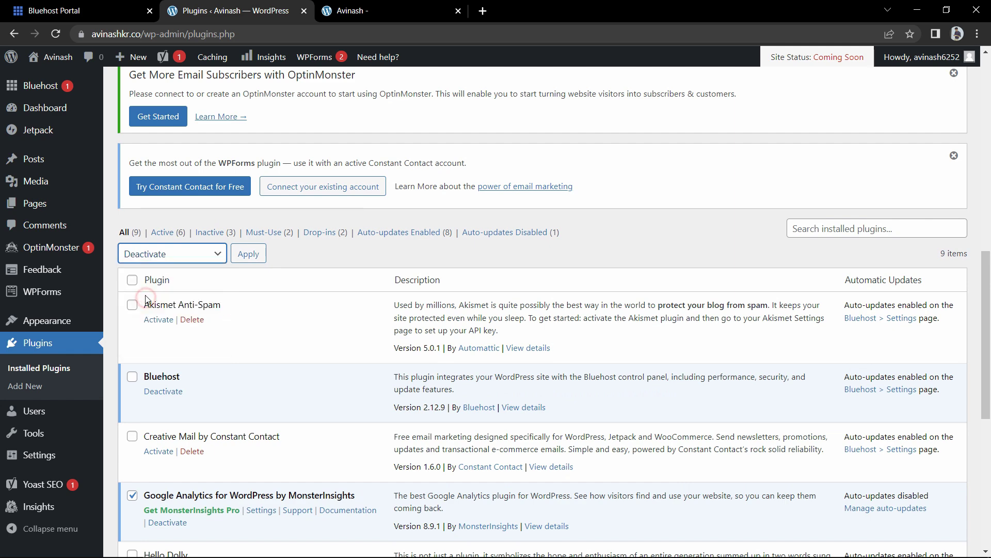
left_click(249, 253)
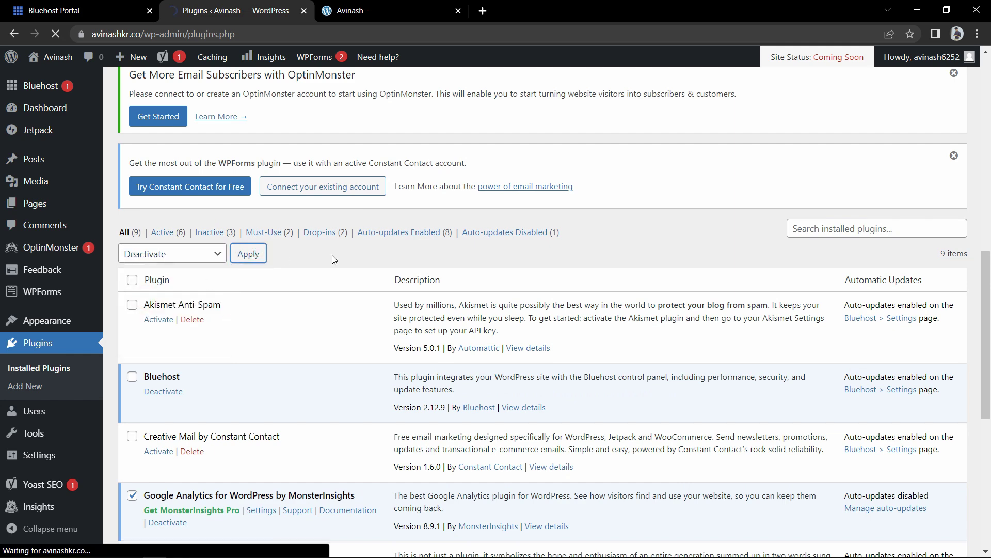
Step: Tick Akismet, Creative Mail, Google Analytics, Hello Dolly, Jetpack, WPForms Lite, OptinMonster and Yoast SEO
scroll(335, 259, "down", 3)
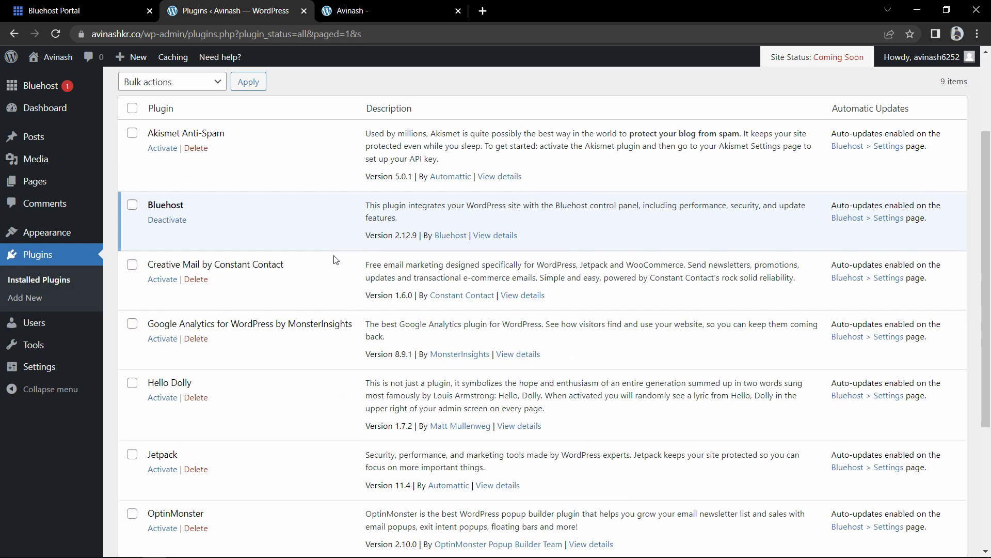
left_click(133, 134)
left_click(132, 264)
left_click(132, 323)
left_click(133, 383)
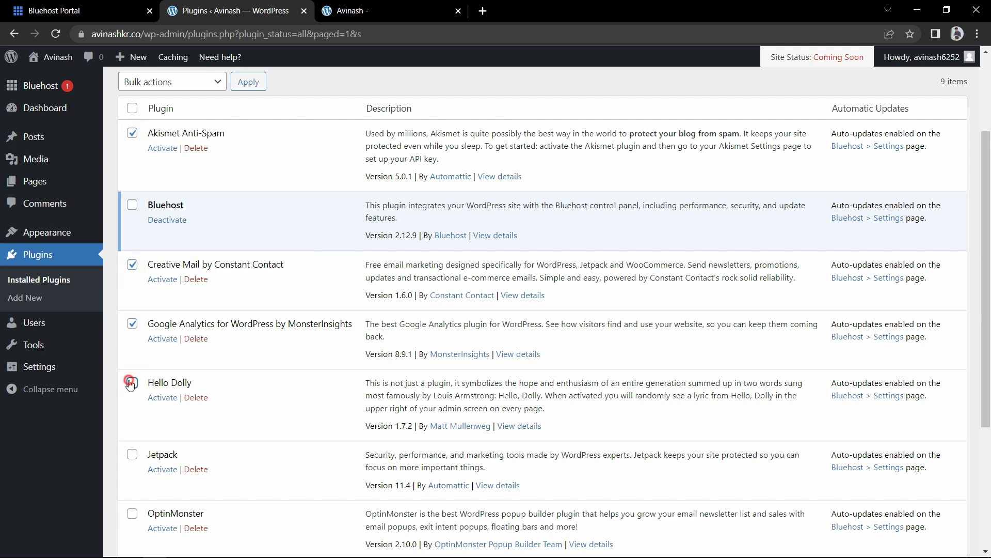
left_click(133, 454)
scroll(149, 425, "down", 3)
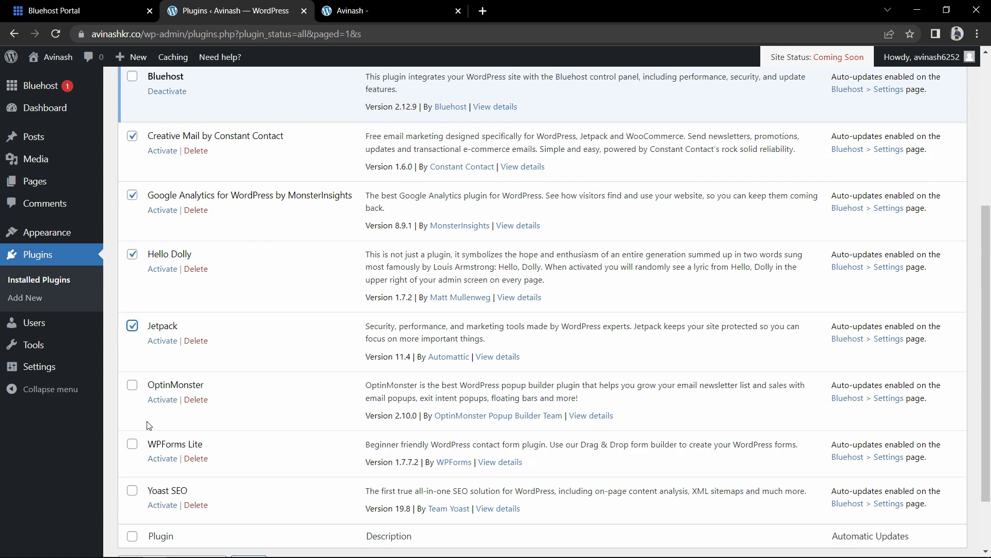
left_click(132, 443)
left_click(132, 386)
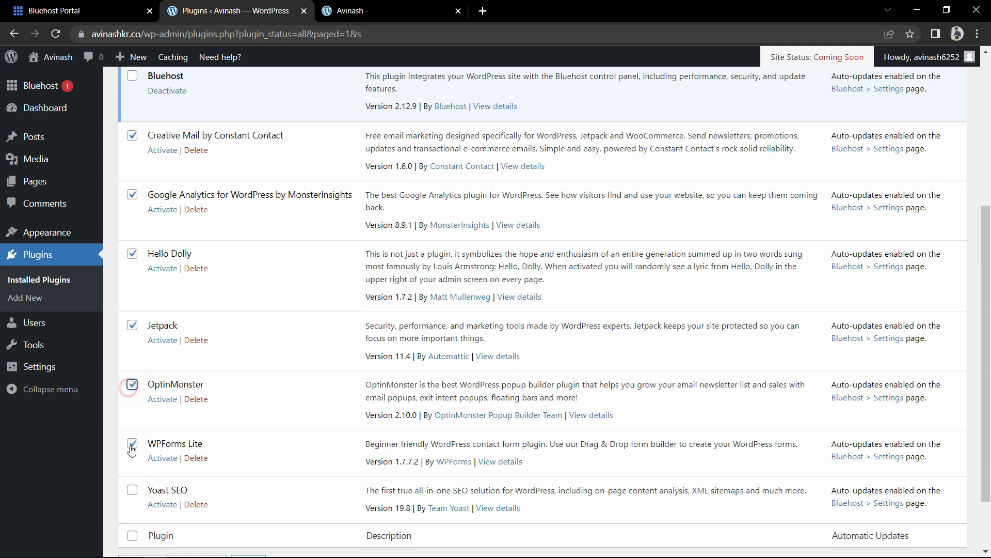
left_click(133, 490)
Step: Bulk-delete the ticked plugins and confirm the deletion with their data
scroll(191, 232, "up", 5)
left_click(171, 211)
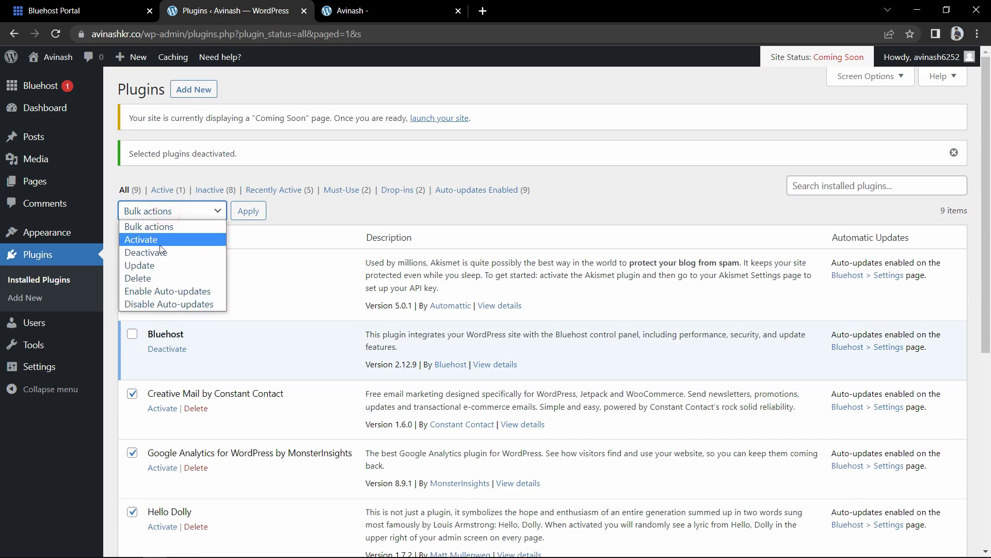
left_click(154, 278)
left_click(248, 215)
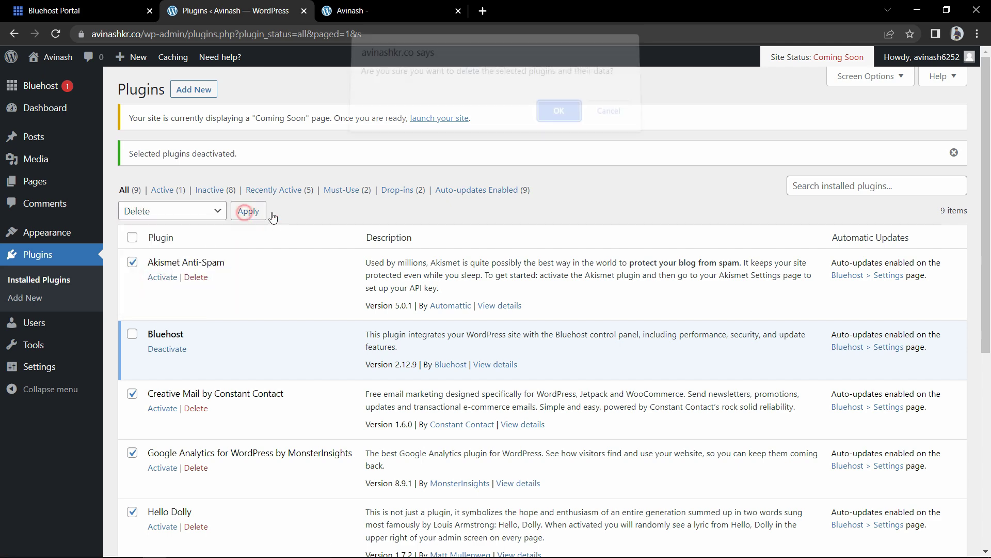
left_click(558, 122)
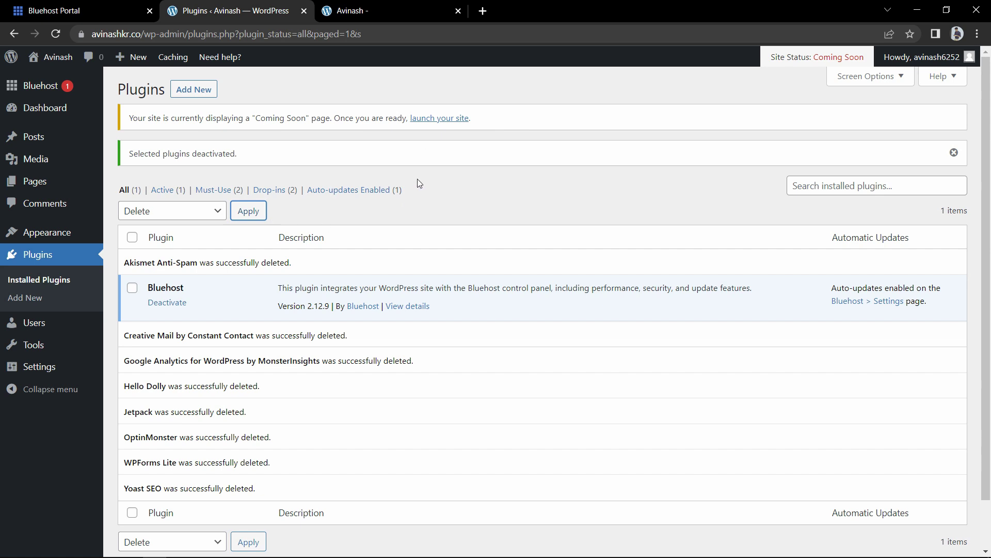
Step: Search the theme directory for 'astra' and install the Astra theme
left_click(55, 233)
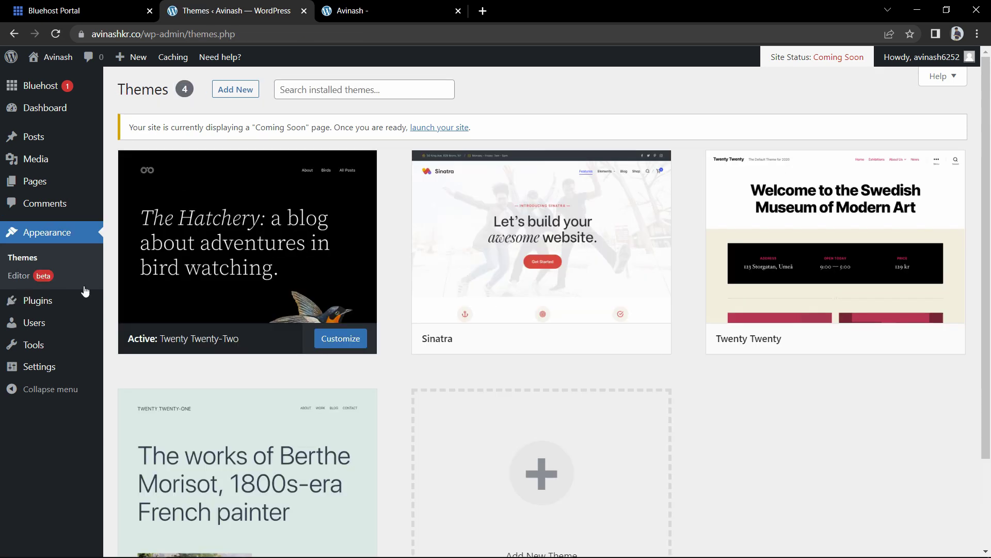
left_click(241, 93)
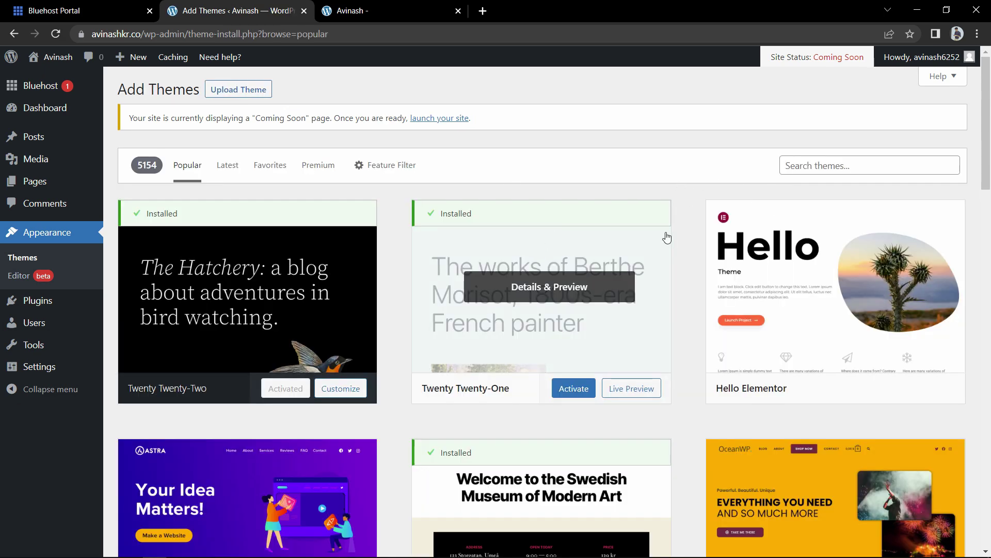
scroll(174, 407, "down", 1)
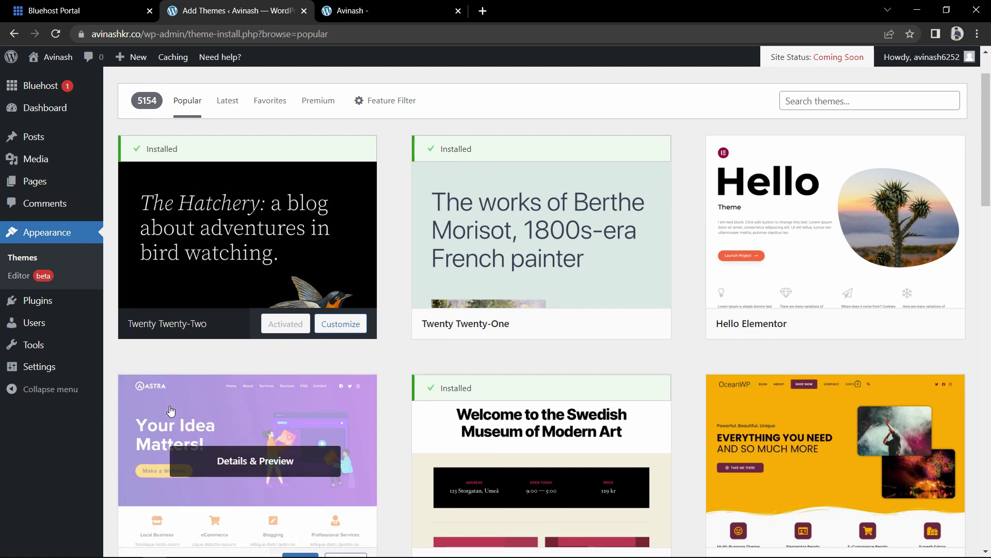
scroll(834, 155, "up", 1)
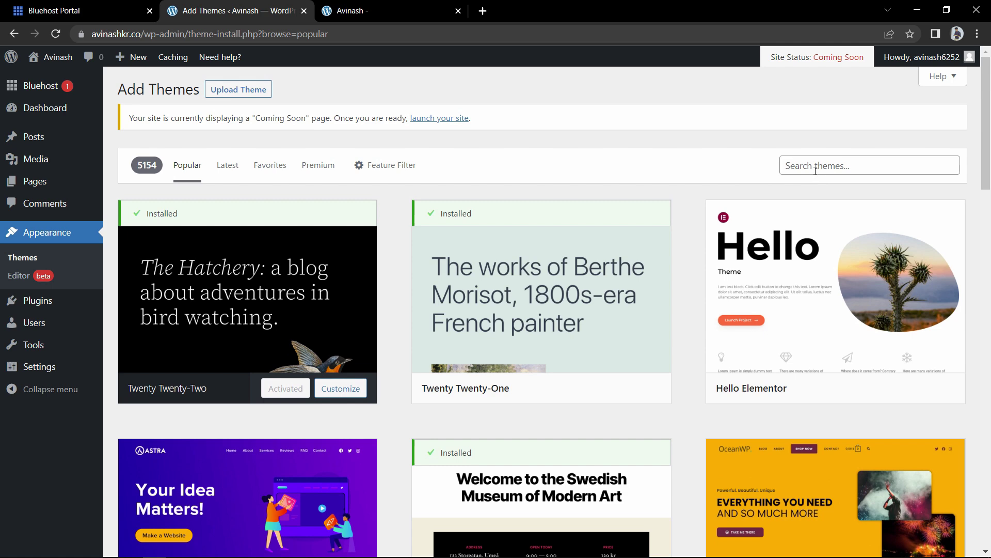
left_click(815, 170)
type("astra")
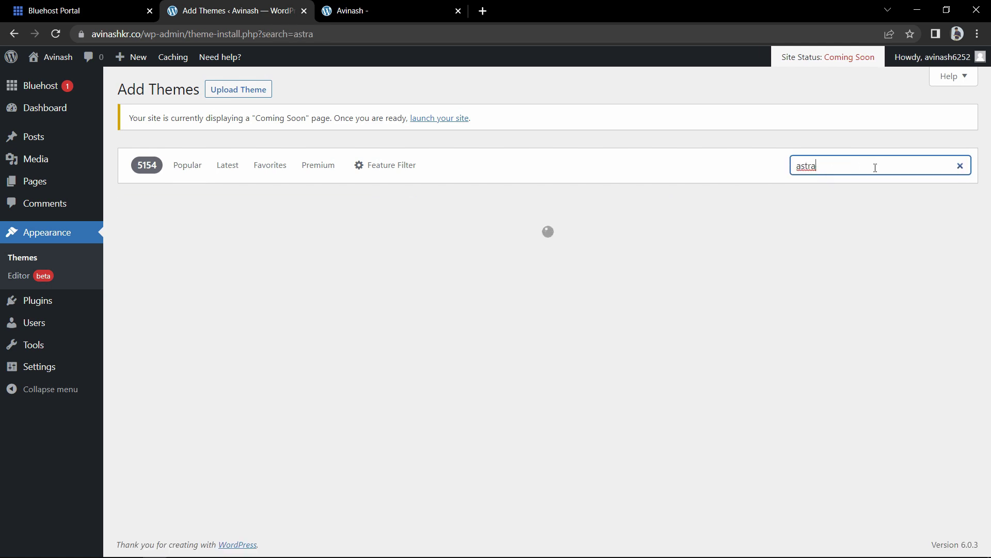
double_click(876, 167)
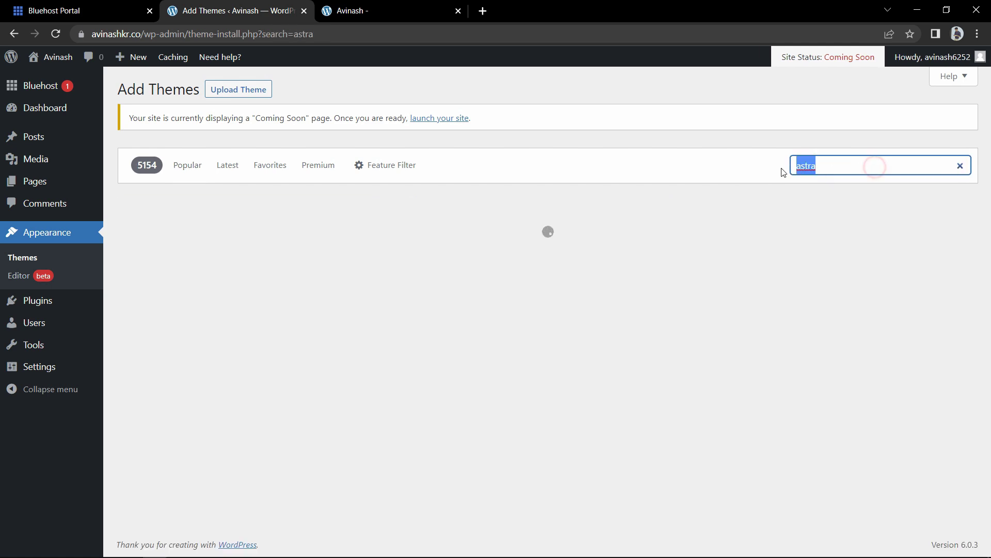
left_click(738, 169)
mouse_move(256, 316)
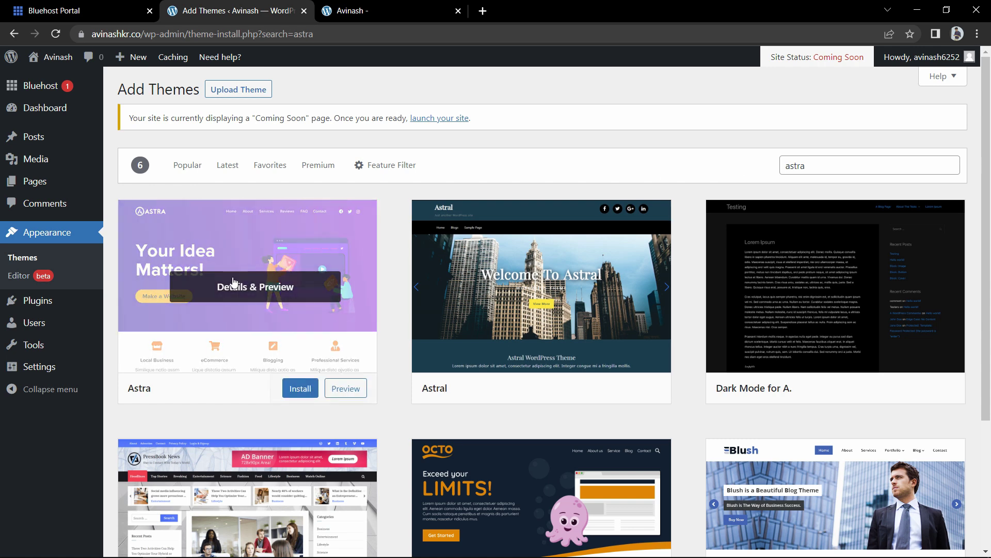
left_click(299, 394)
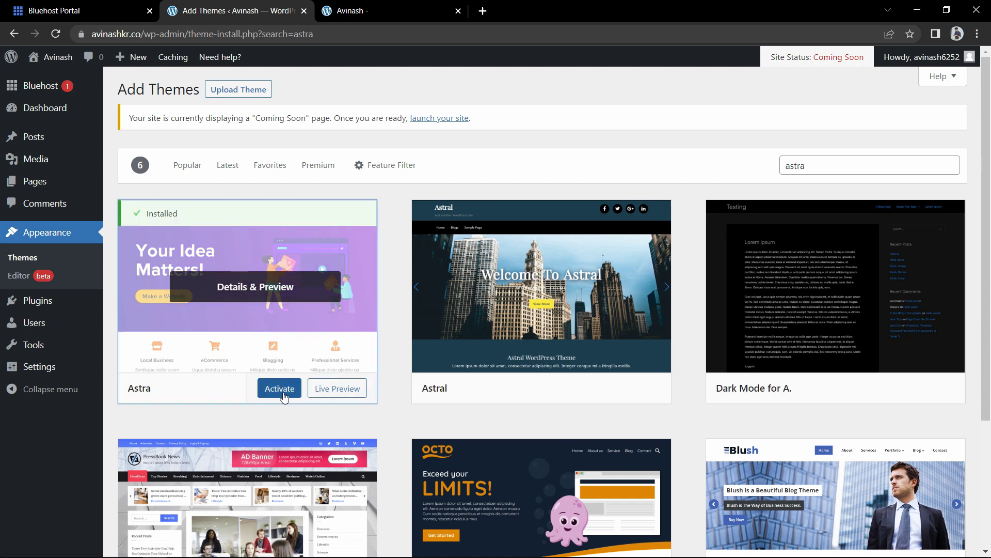
Step: Activate the newly installed Astra theme
left_click(283, 395)
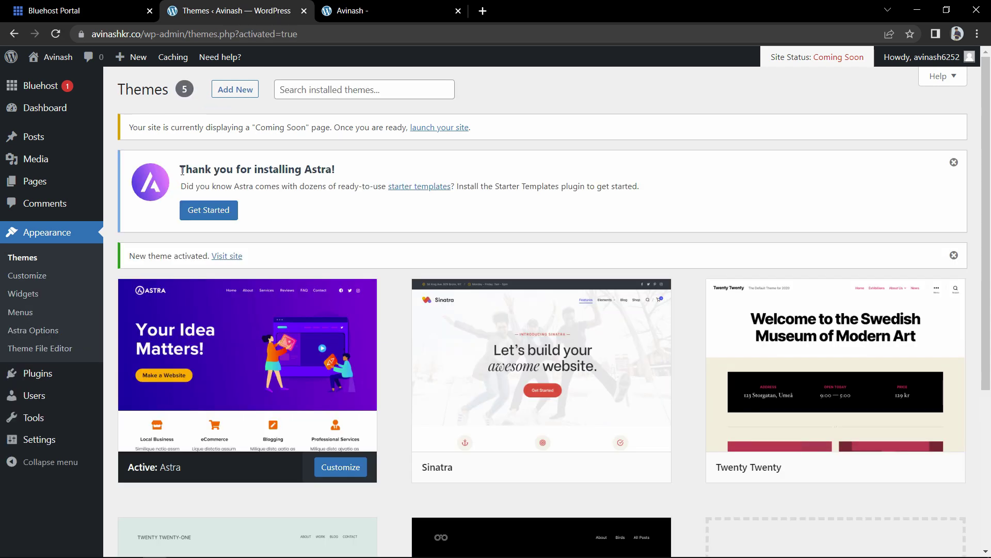
left_click_drag(180, 169, 346, 172)
left_click(346, 172)
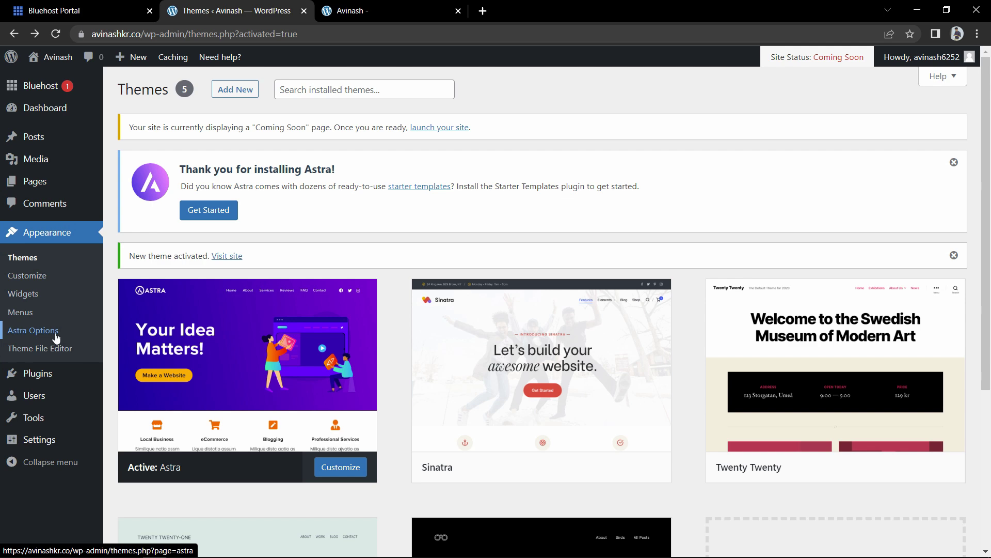
Step: Open Astra's Starter Templates page and start the Build Your Website Now wizard
left_click(34, 331)
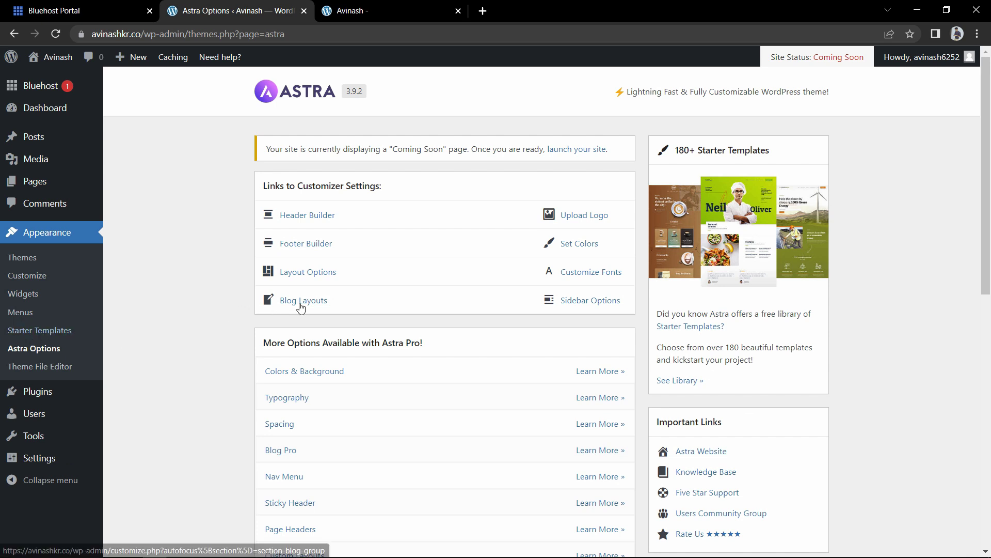
left_click(47, 332)
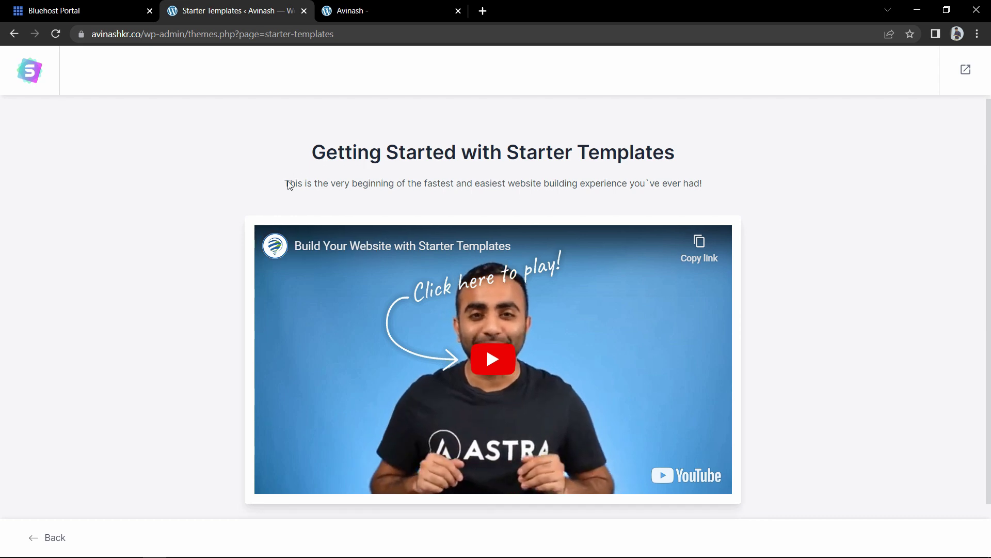
scroll(289, 185, "down", 2)
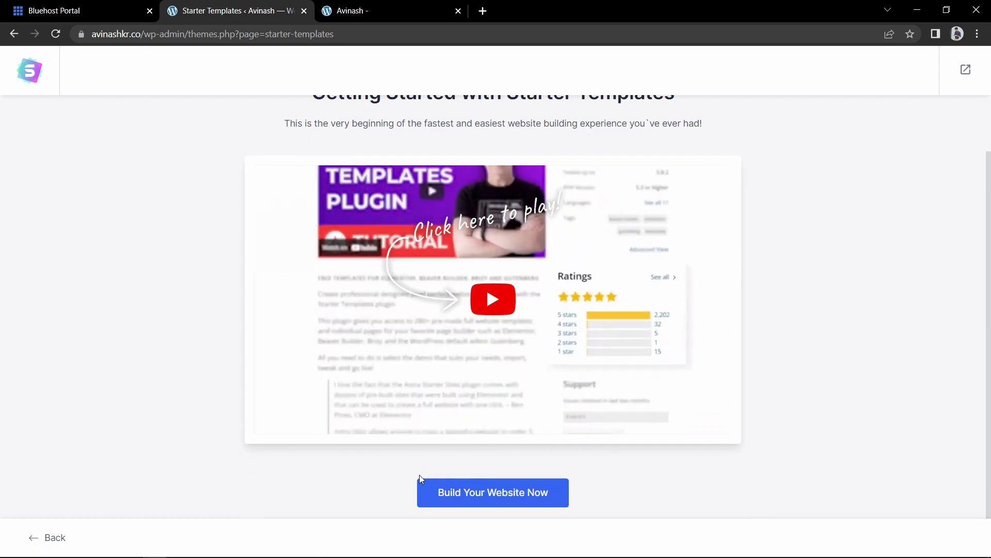
left_click(491, 497)
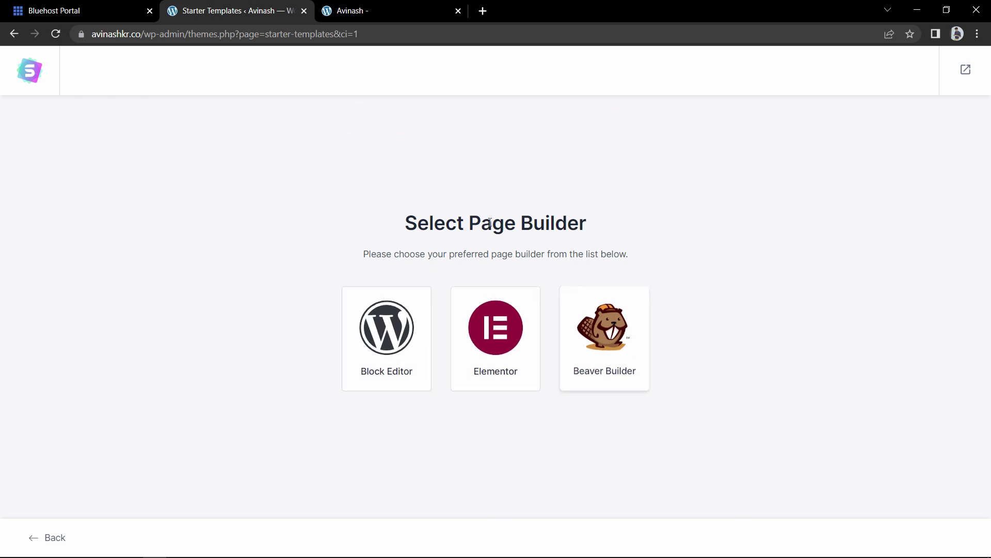
Step: Choose Elementor as the page builder for the starter templates
left_click(501, 339)
scroll(52, 262, "down", 5)
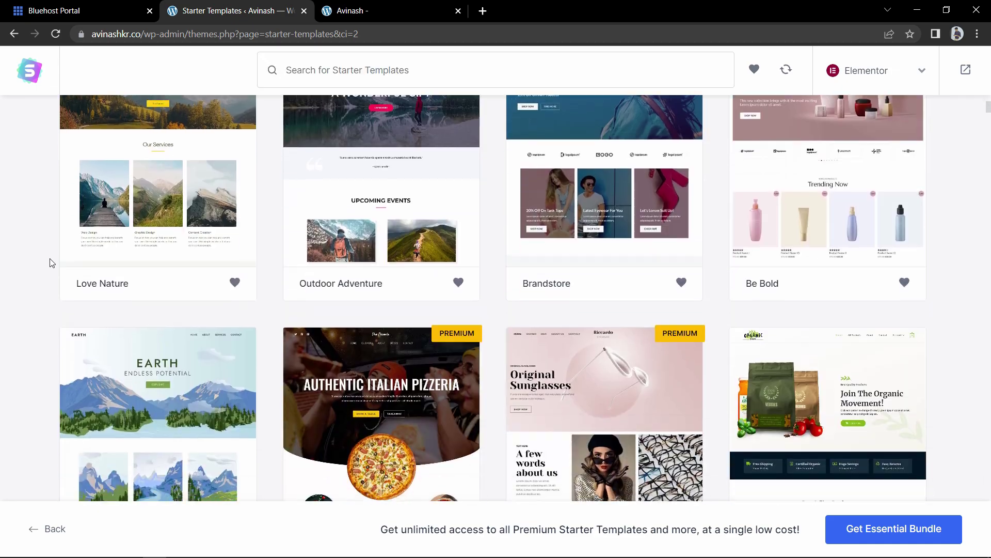
scroll(52, 262, "down", 15)
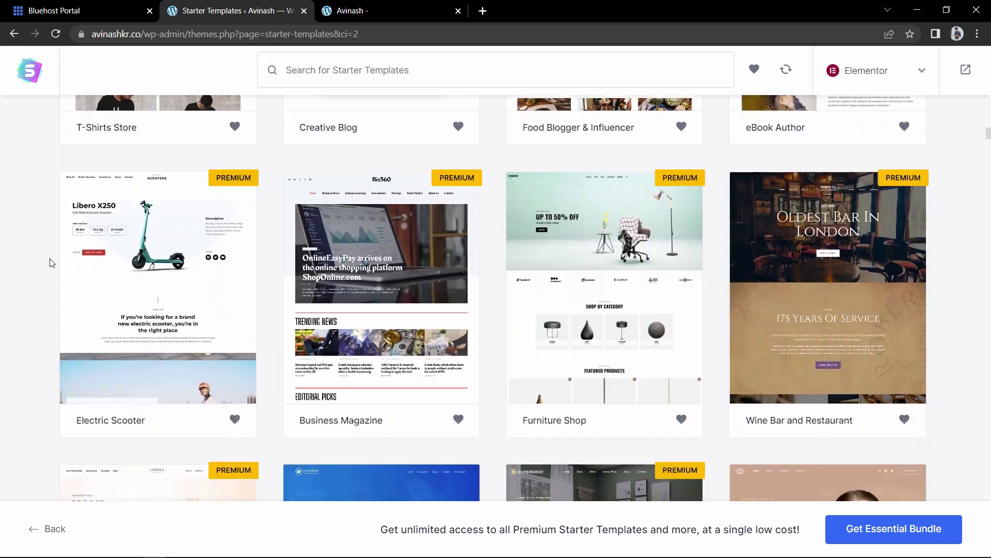
scroll(51, 263, "down", 15)
scroll(52, 262, "up", 8)
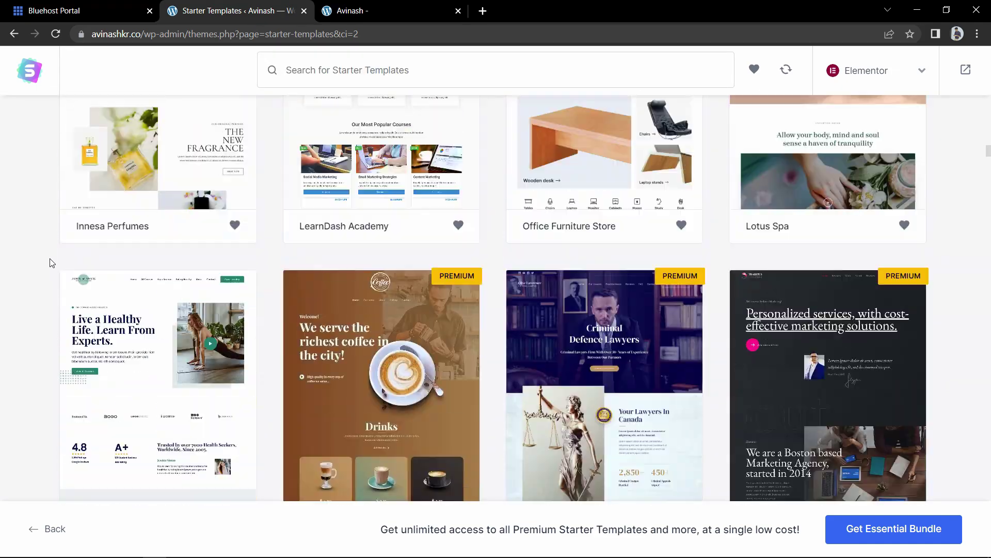
scroll(52, 263, "up", 15)
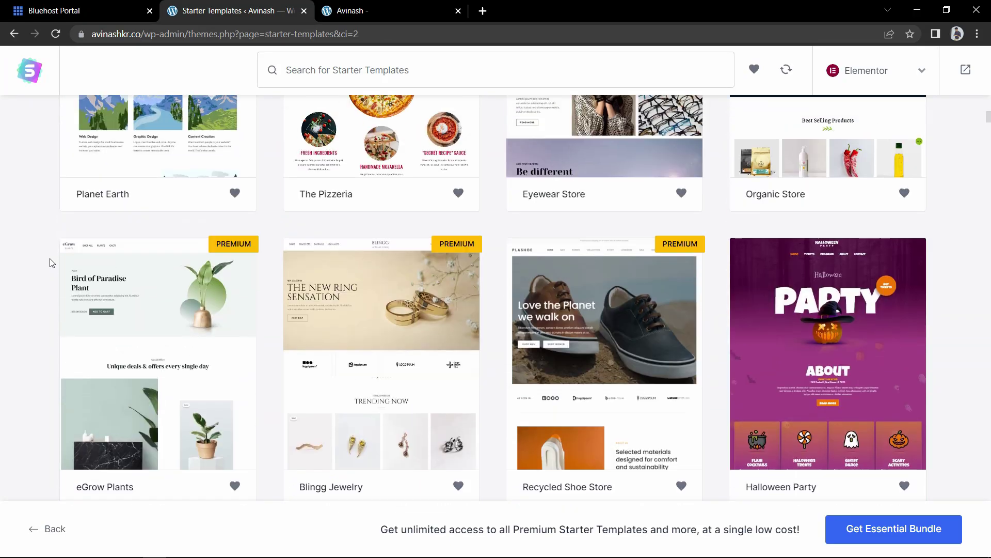
scroll(52, 262, "up", 10)
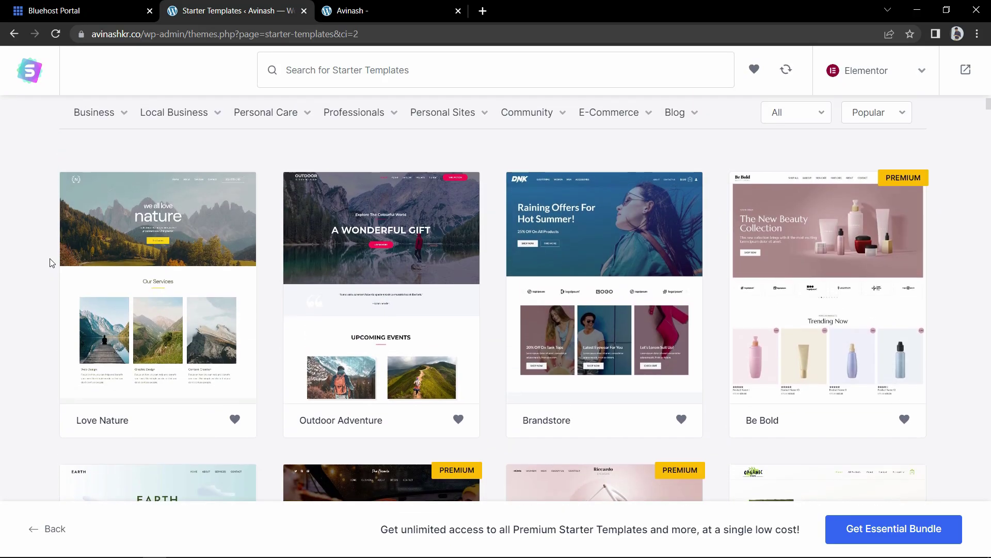
scroll(52, 262, "up", 2)
scroll(50, 263, "up", 1)
Step: Search the templates for 'personal portfolio' and open the Personal Portfolio template
left_click(421, 215)
type("per")
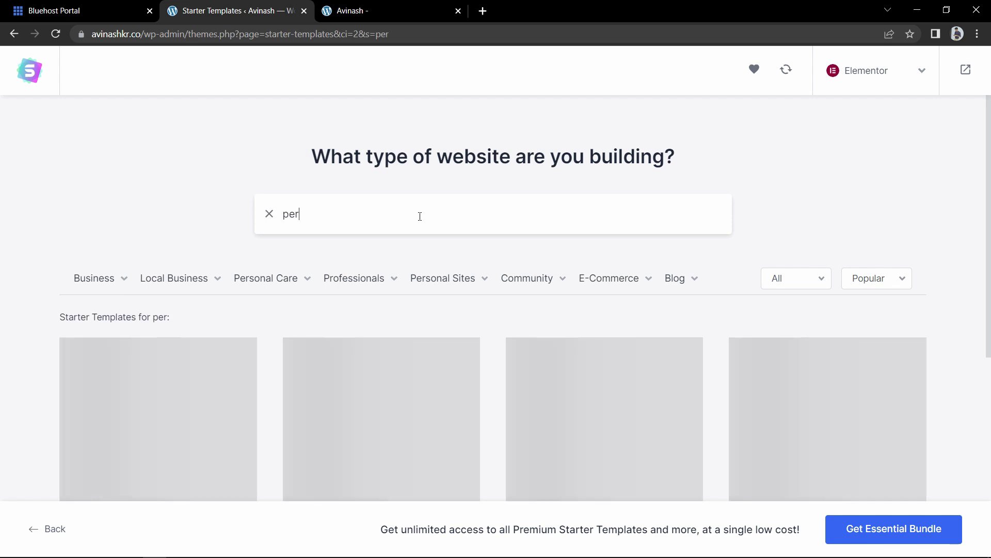
type("sonal portfolio")
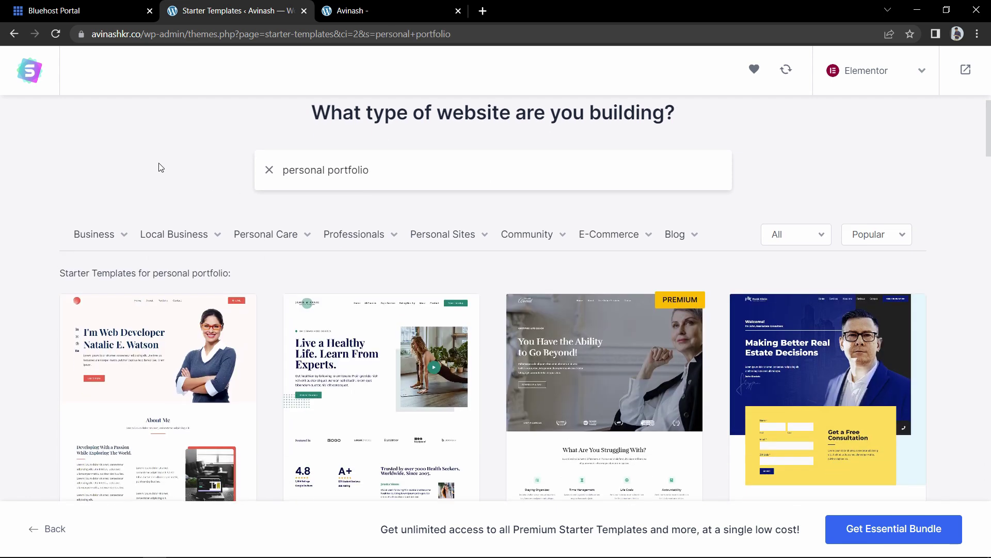
scroll(158, 146, "down", 3)
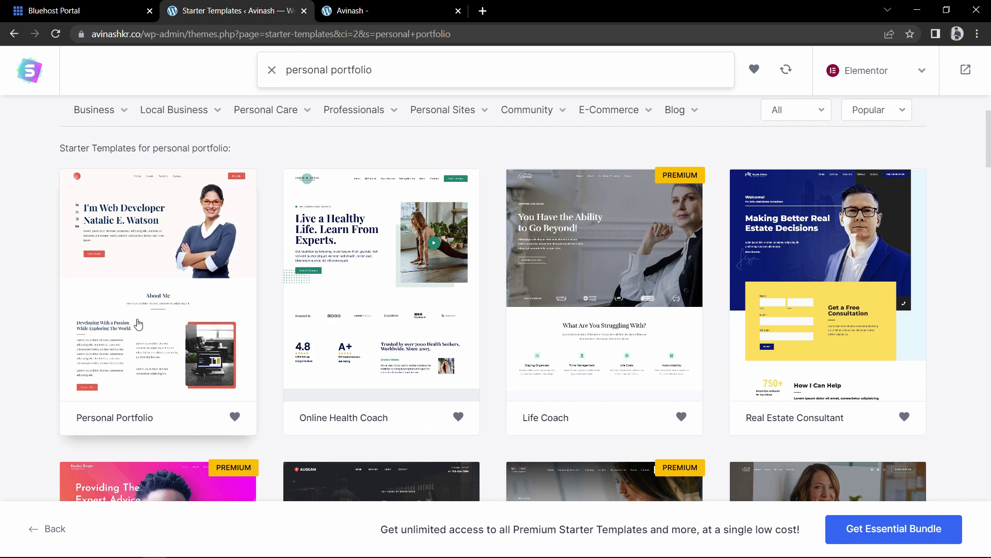
left_click(170, 271)
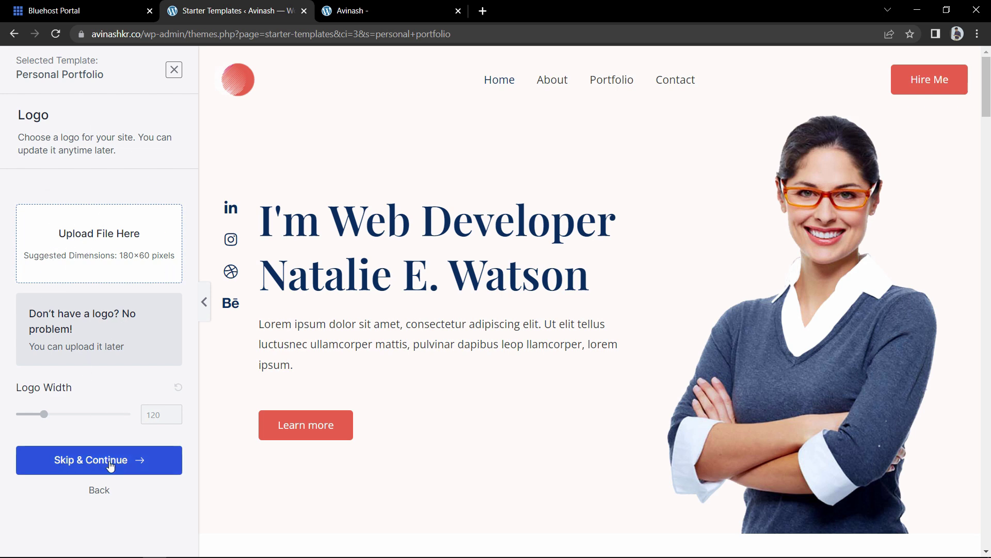
Step: Skip the logo, keep default colours and fonts, and submit to build the Personal Portfolio site
left_click(140, 464)
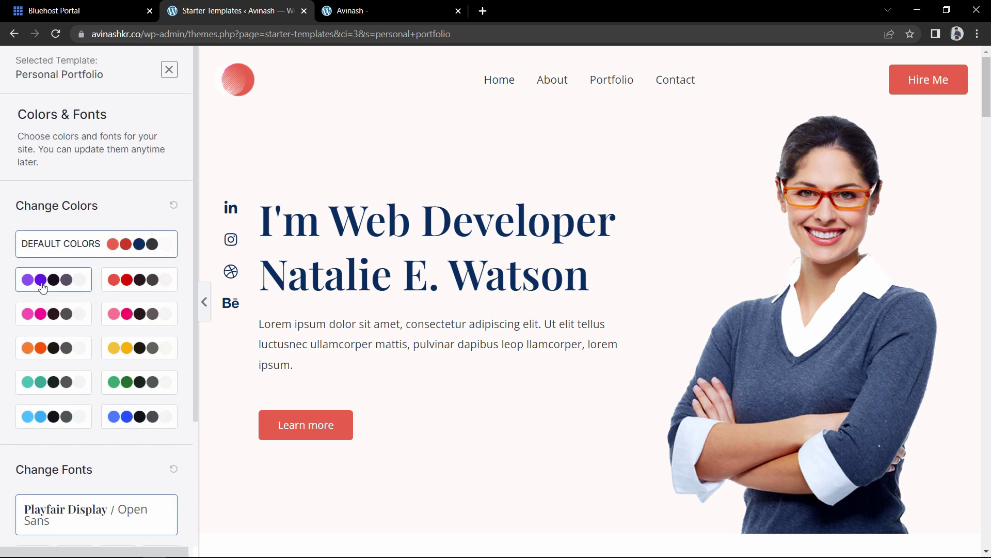
scroll(132, 290, "down", 3)
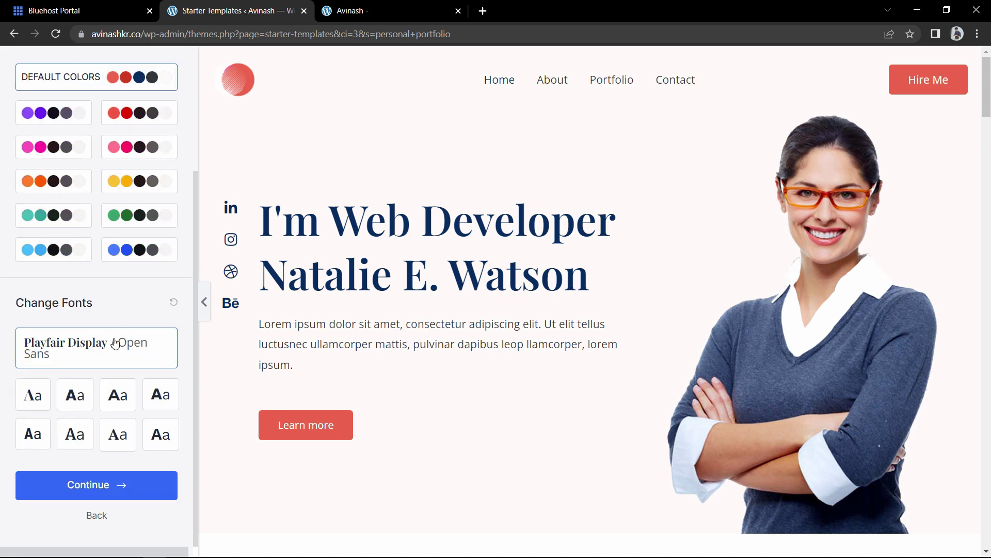
left_click(127, 487)
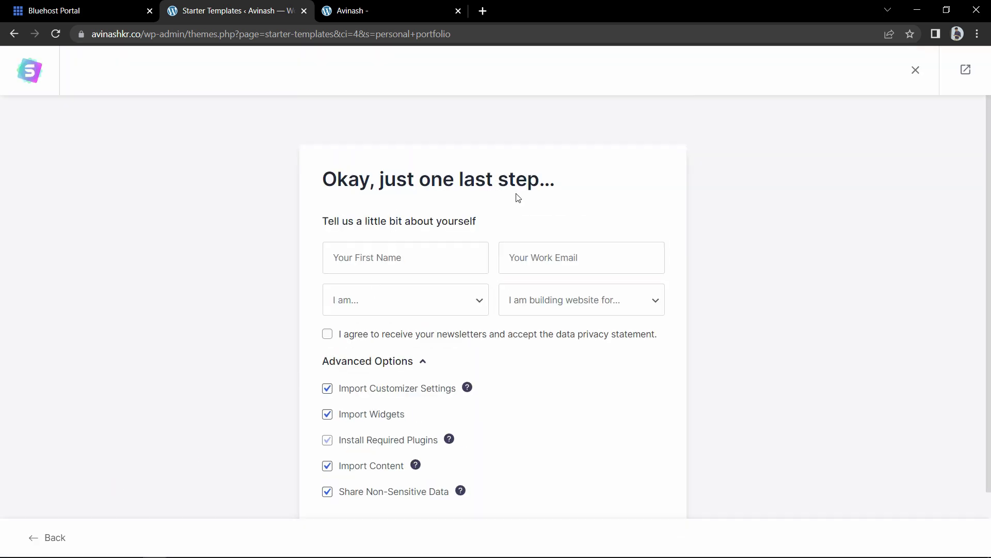
scroll(575, 243, "down", 2)
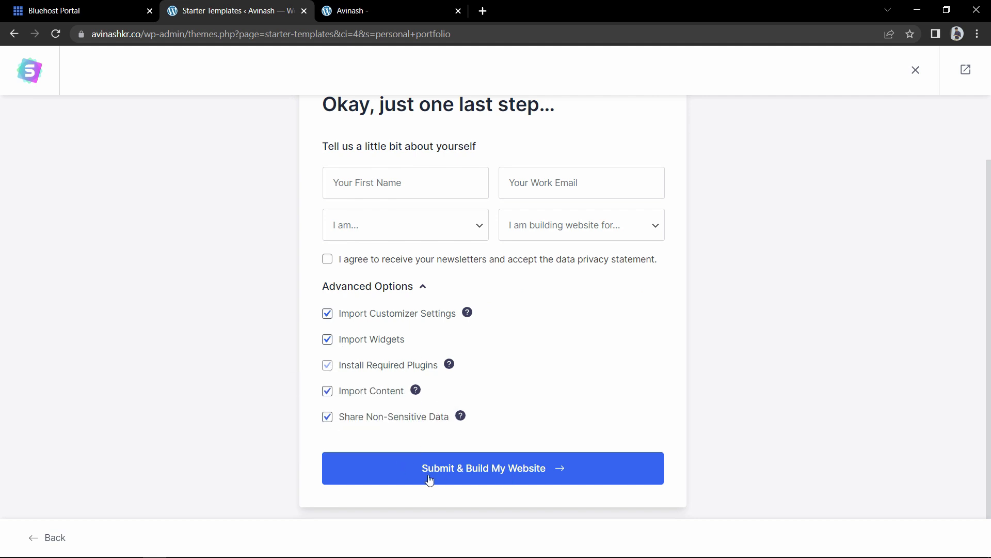
left_click(526, 477)
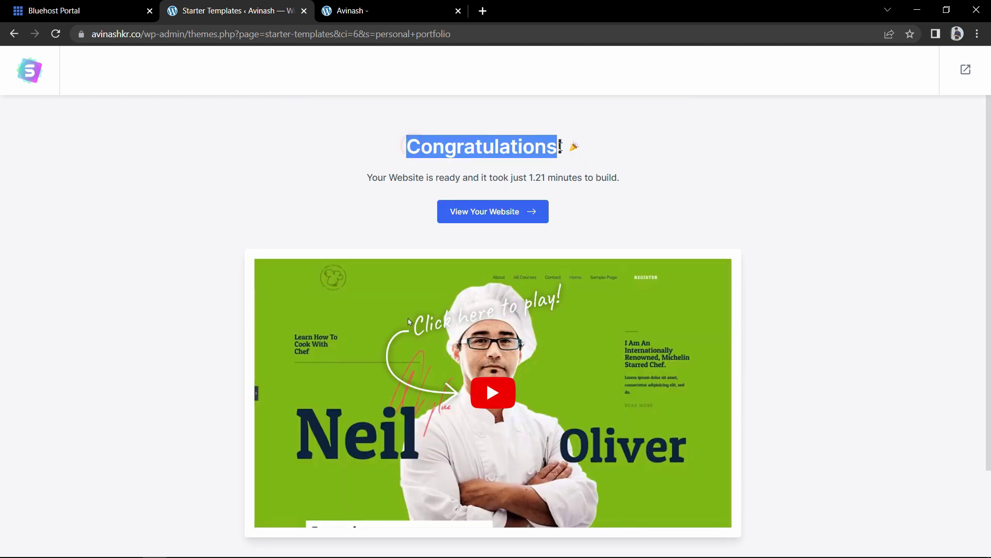
left_click(368, 138)
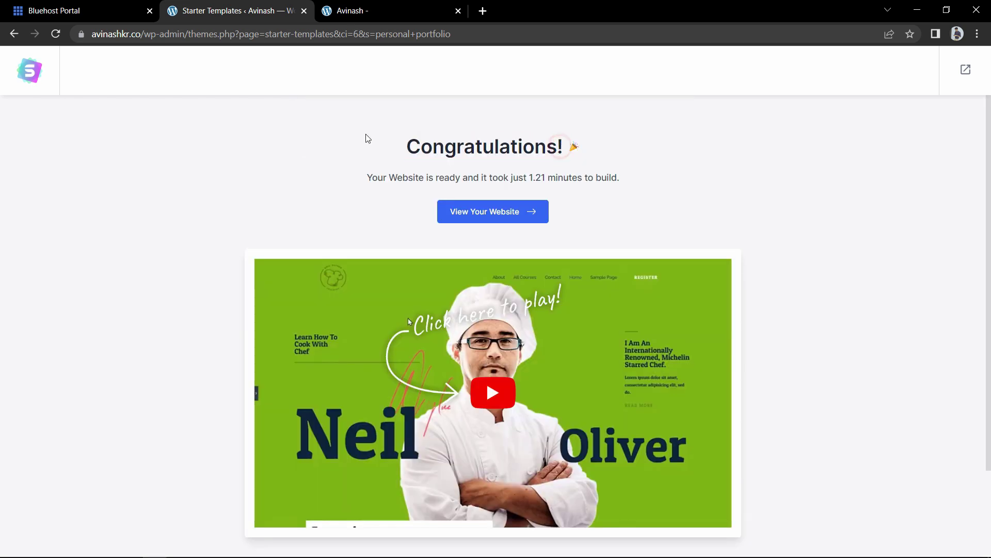
Step: Open the finished portfolio site in a new tab and scroll through its homepage sections
left_click(499, 216)
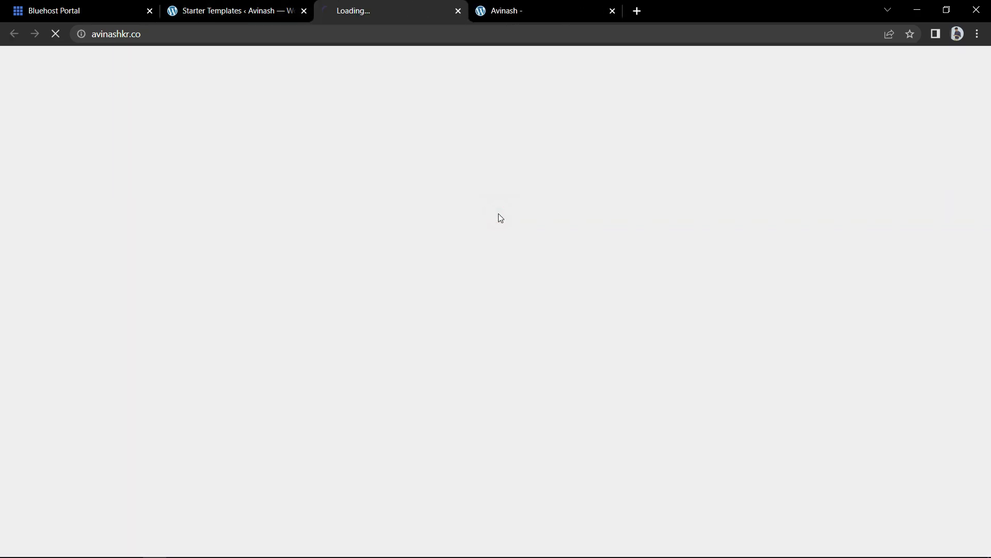
scroll(500, 157, "down", 10)
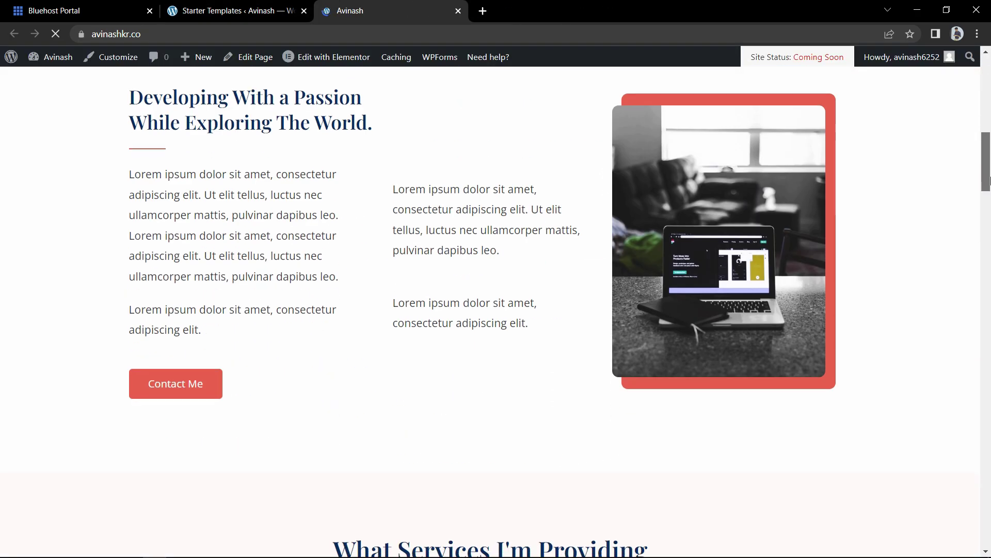
left_click_drag(988, 228, 989, 77)
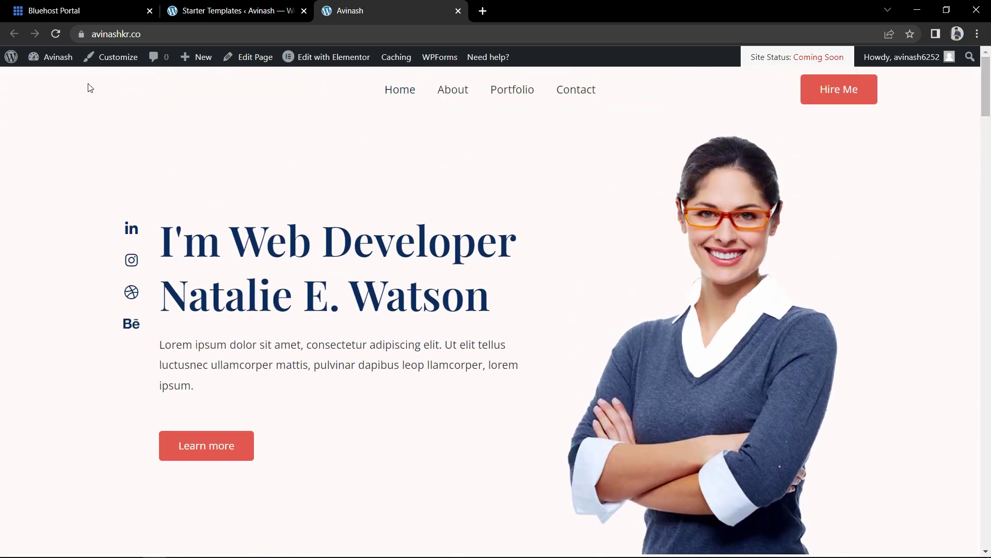
left_click_drag(174, 33, 91, 34)
left_click(63, 233)
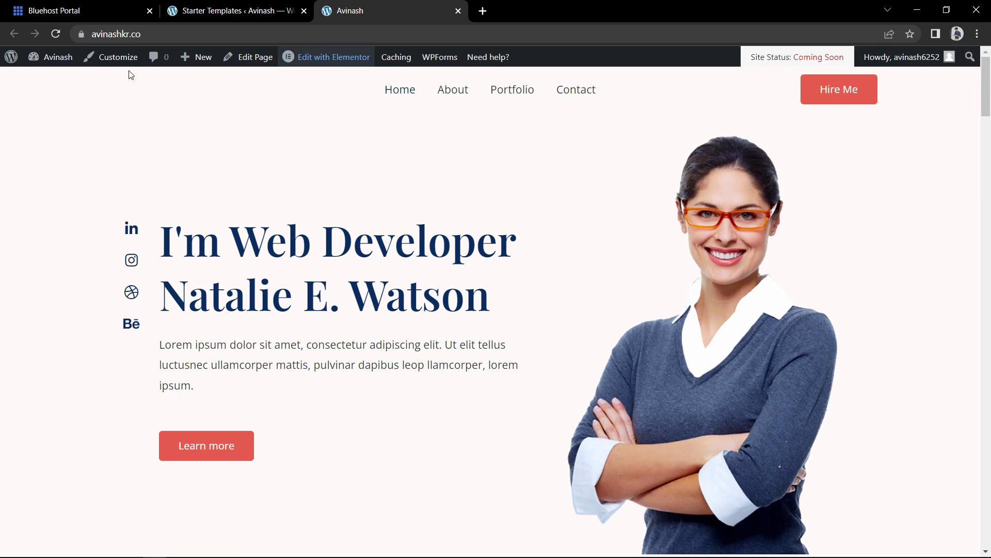
Step: Switch the Coming Soon Page off under Bluehost Settings' Site Controls
mouse_move(58, 62)
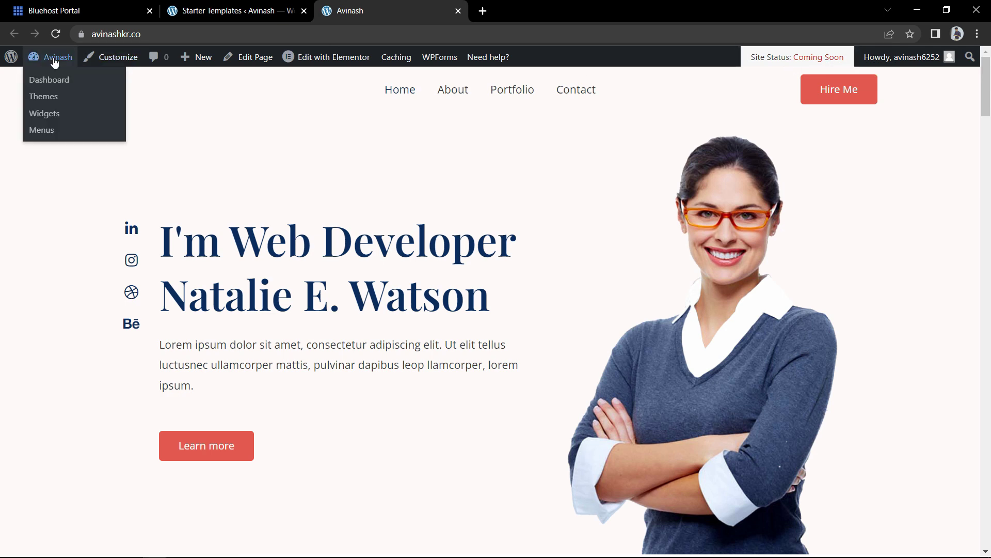
left_click(33, 84)
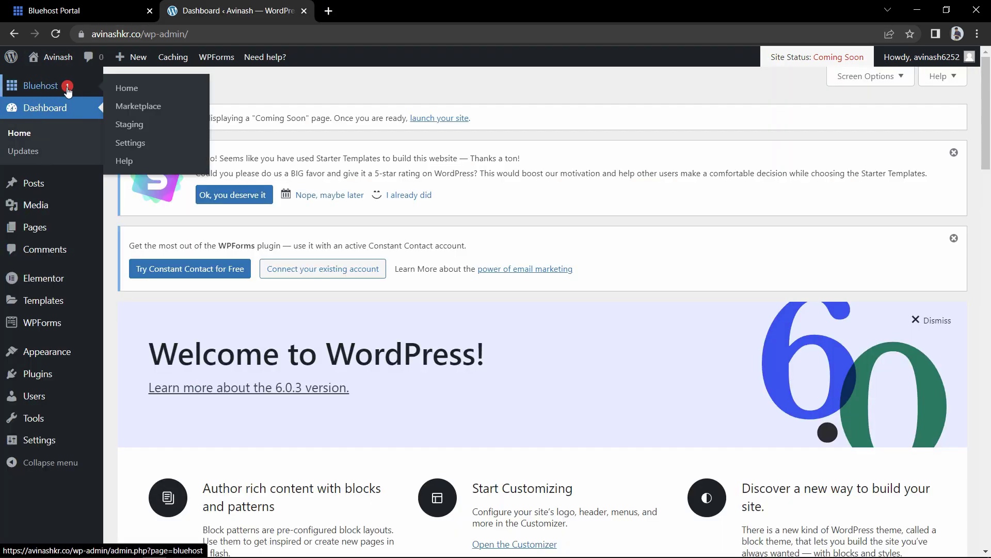
left_click(42, 87)
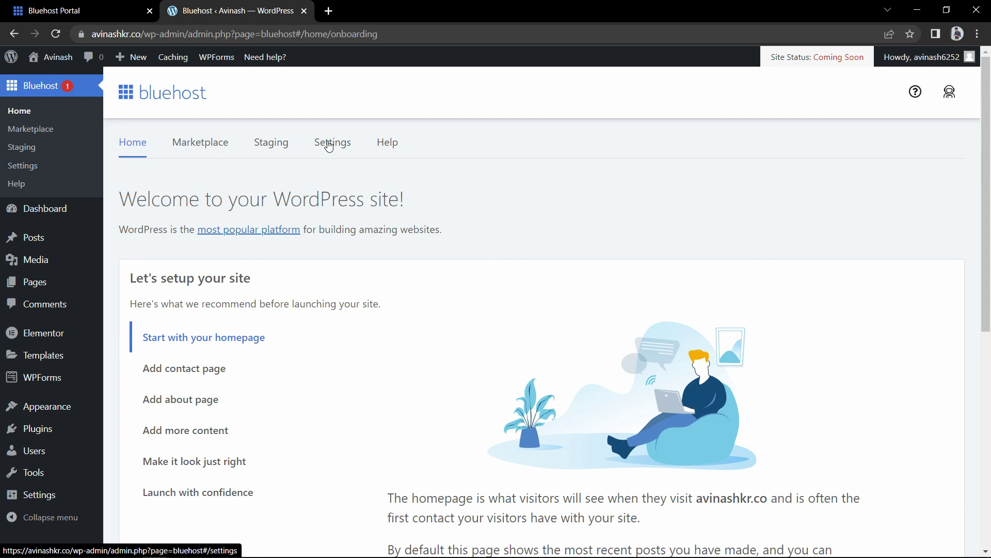
left_click(333, 146)
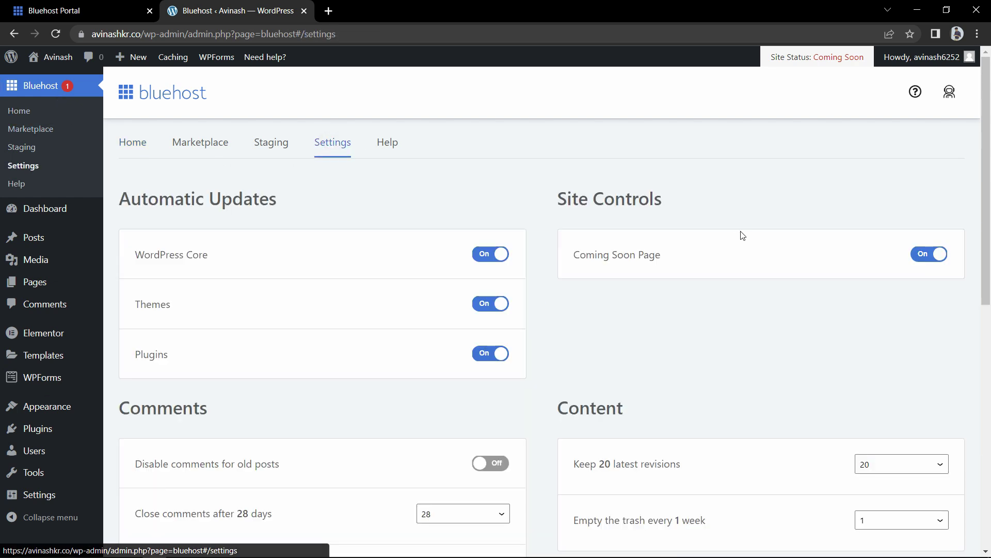
left_click(930, 261)
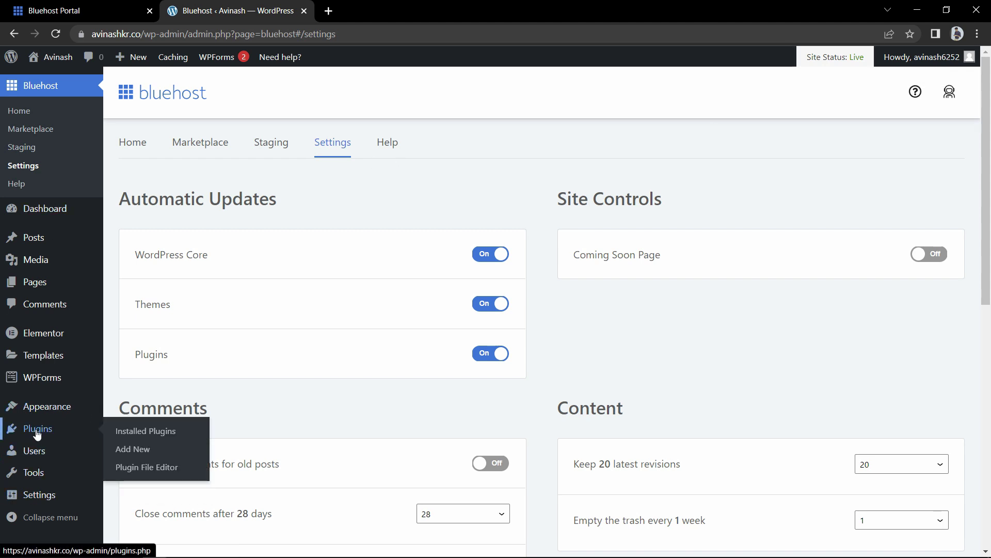
Step: Open the administrator's profile from the All Users list
mouse_move(35, 454)
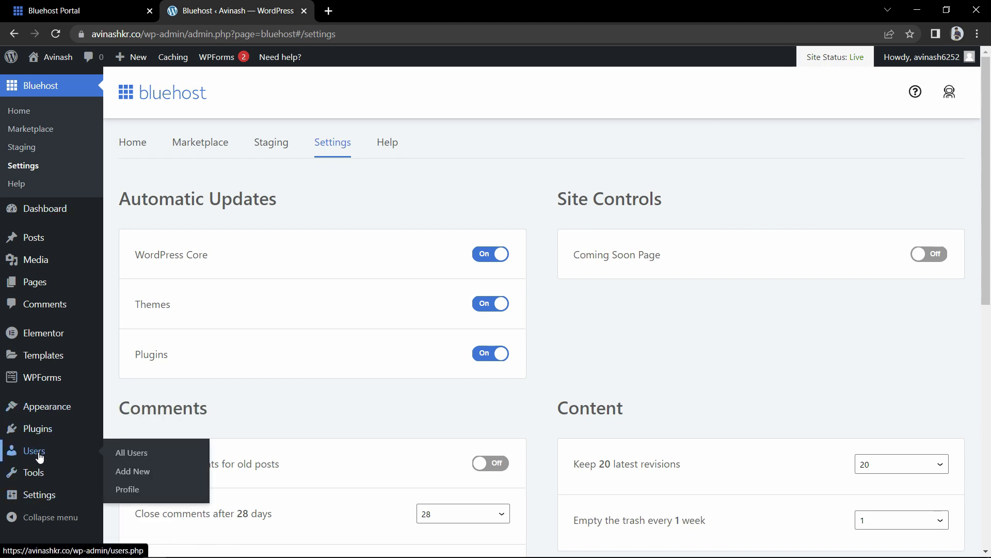
left_click(38, 454)
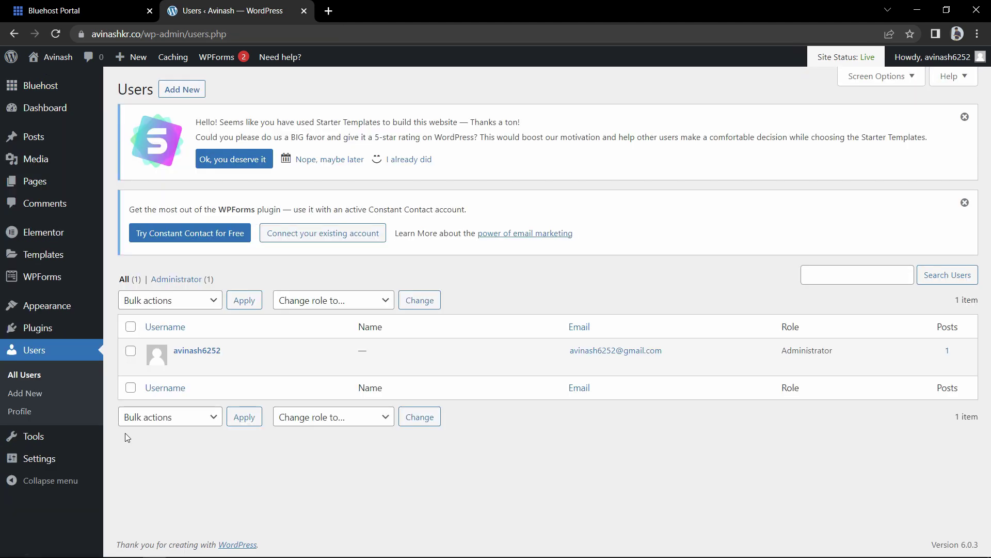
left_click(205, 354)
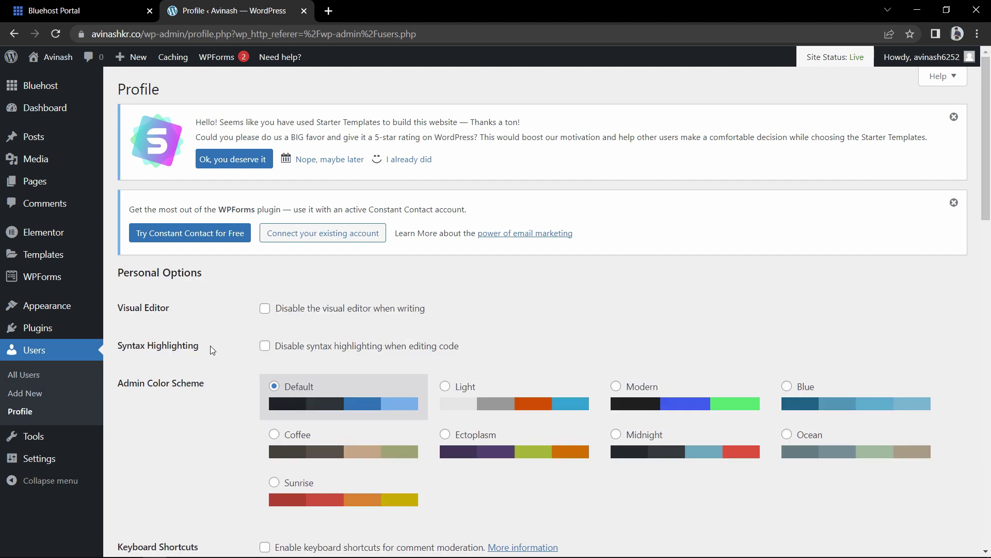
scroll(209, 345, "down", 18)
scroll(290, 286, "down", 1)
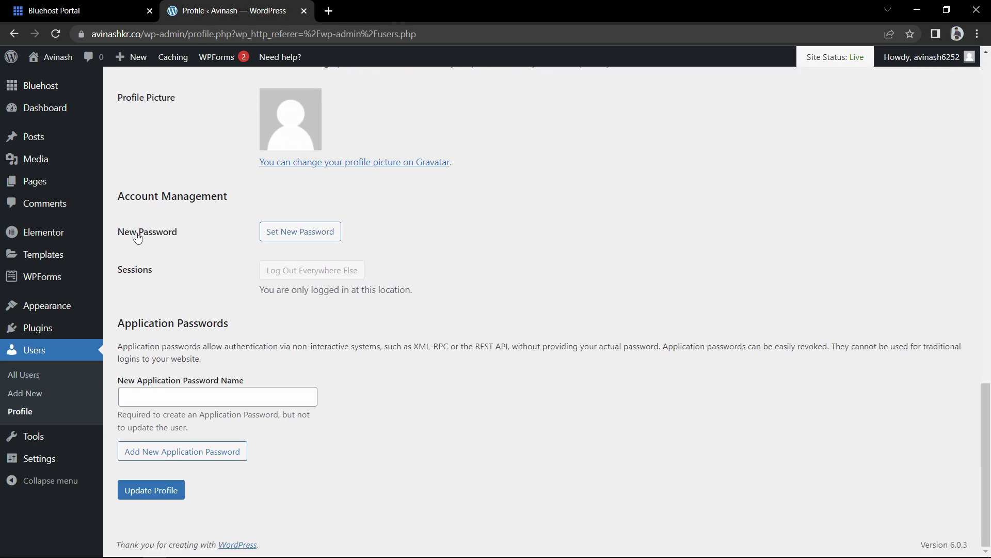
Step: Replace the generated password with a pasted new password and update the profile
left_click(287, 233)
left_click(401, 255)
triple_click(401, 256)
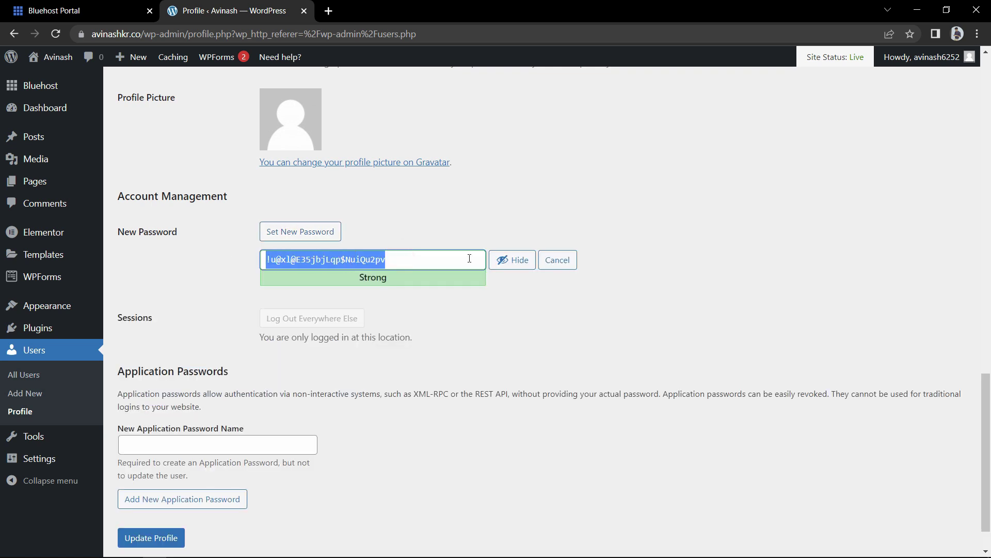
left_click(512, 260)
left_click(402, 255)
key("ctrl+a")
key("ctrl+v")
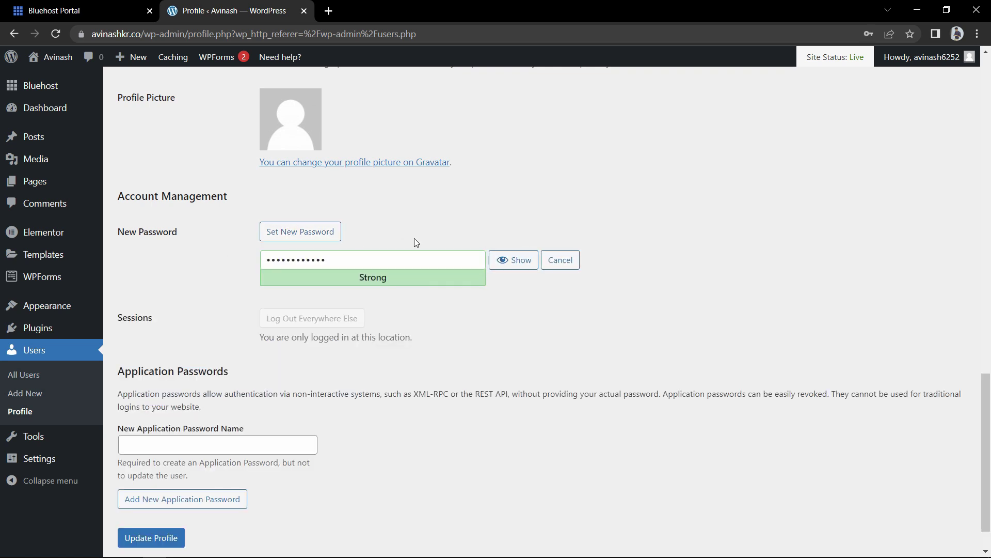
left_click(145, 539)
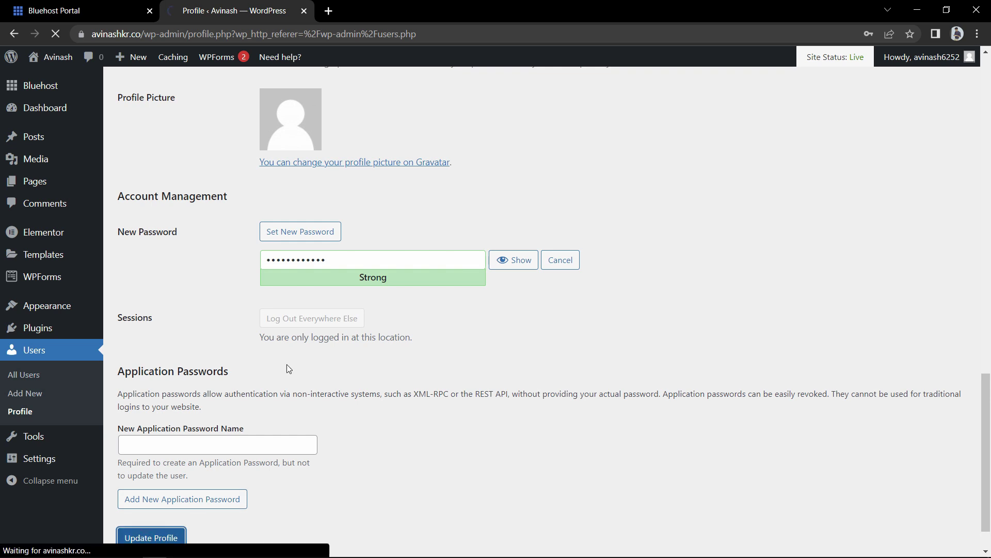
mouse_move(37, 148)
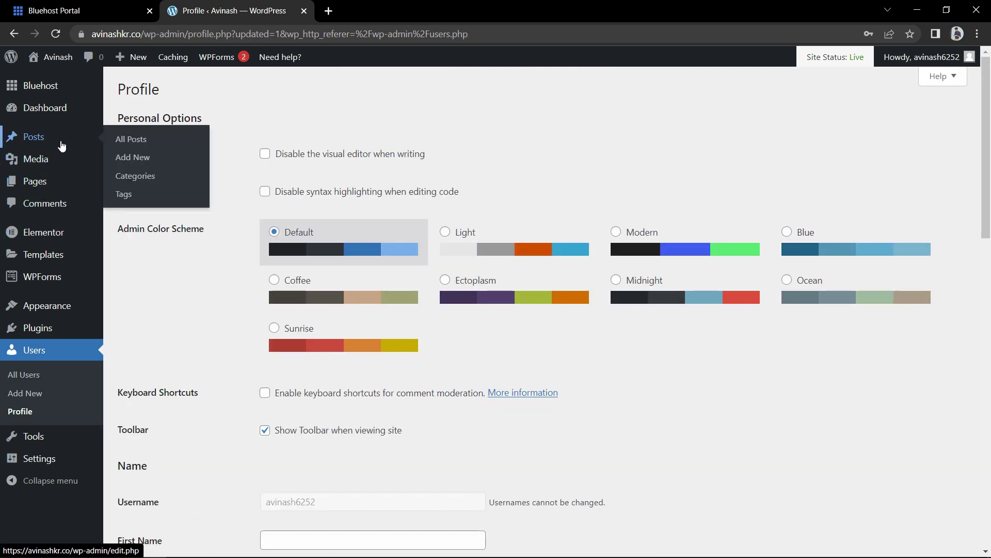
Step: Open the Home page with Edit with Elementor and scroll through its sections
left_click(43, 183)
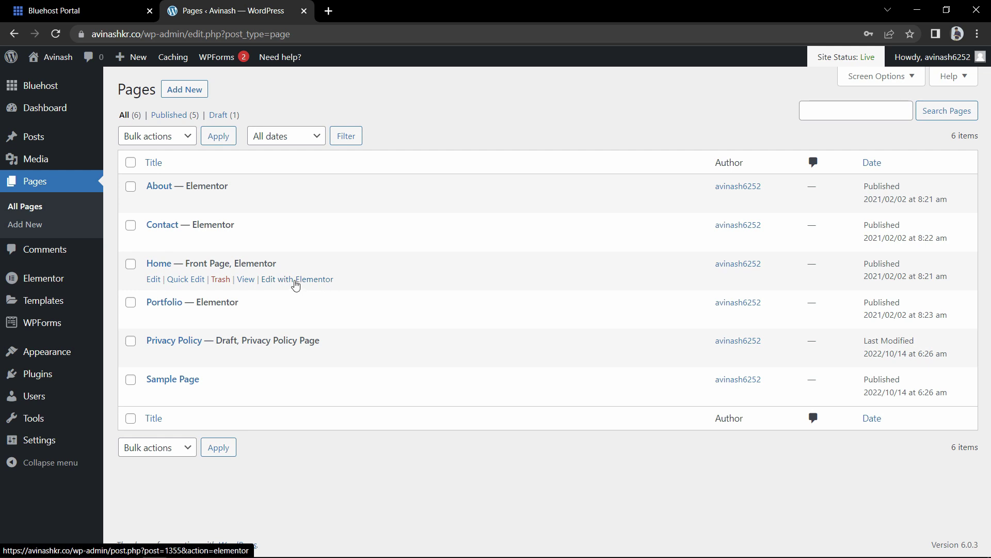
left_click(295, 280)
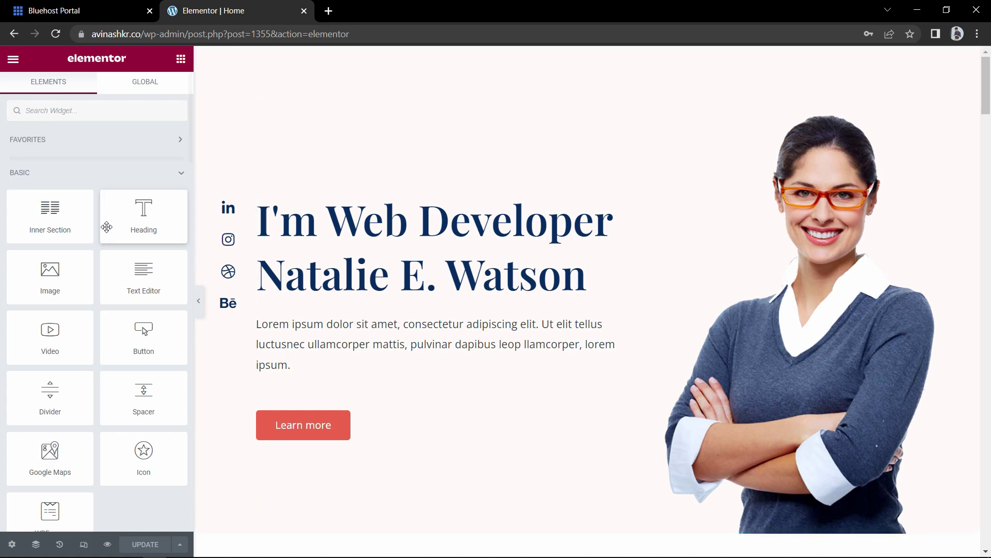
scroll(411, 274, "down", 10)
scroll(412, 277, "down", 15)
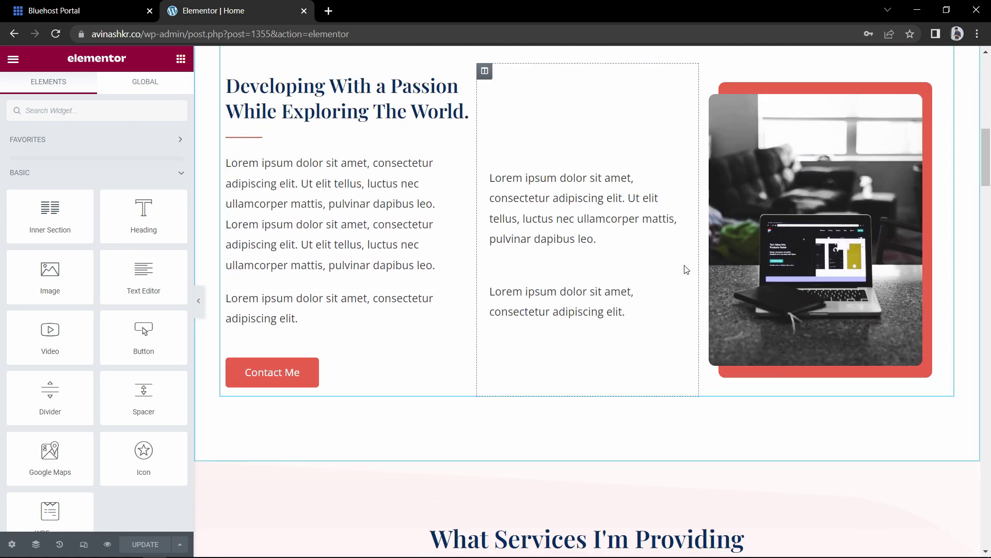
scroll(436, 288, "down", 20)
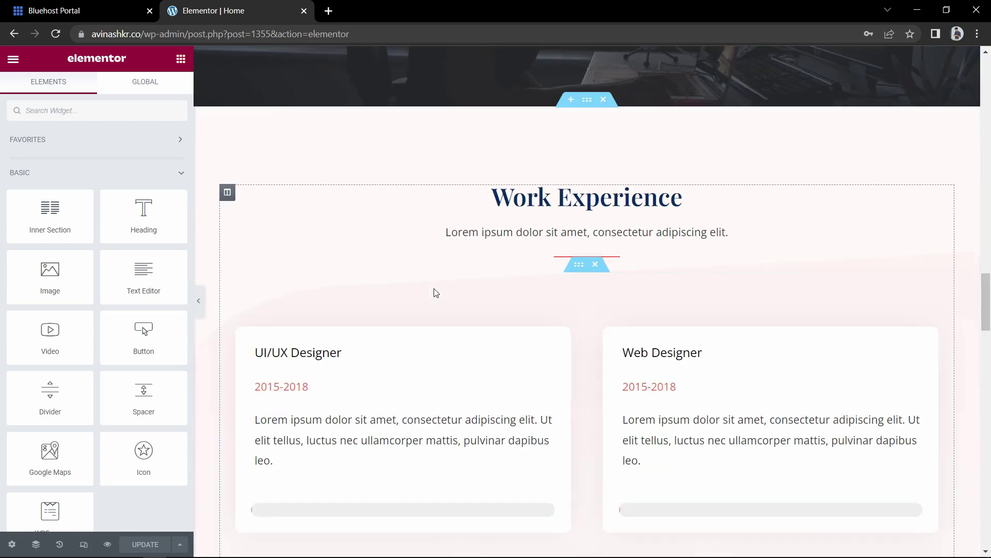
scroll(434, 293, "up", 7)
scroll(433, 290, "up", 20)
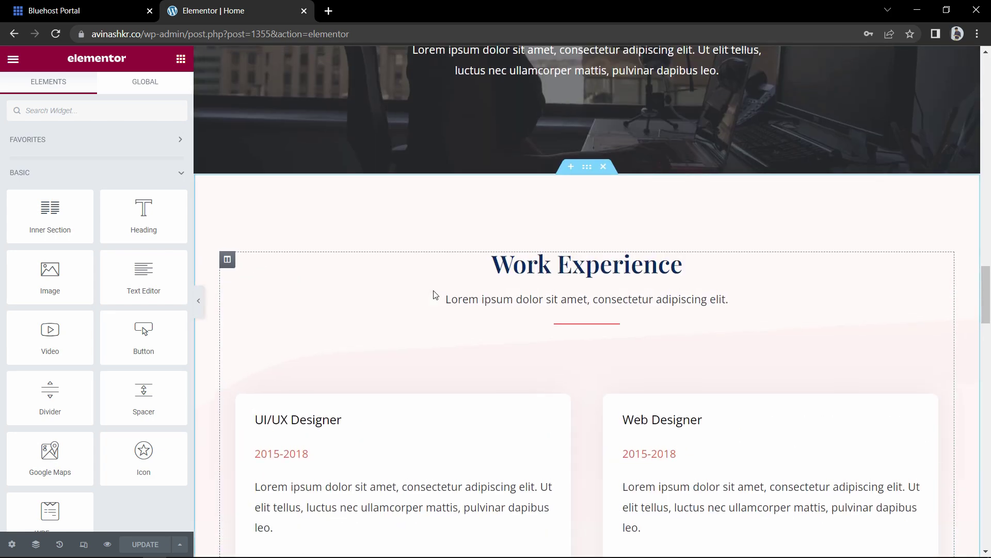
scroll(433, 290, "up", 1)
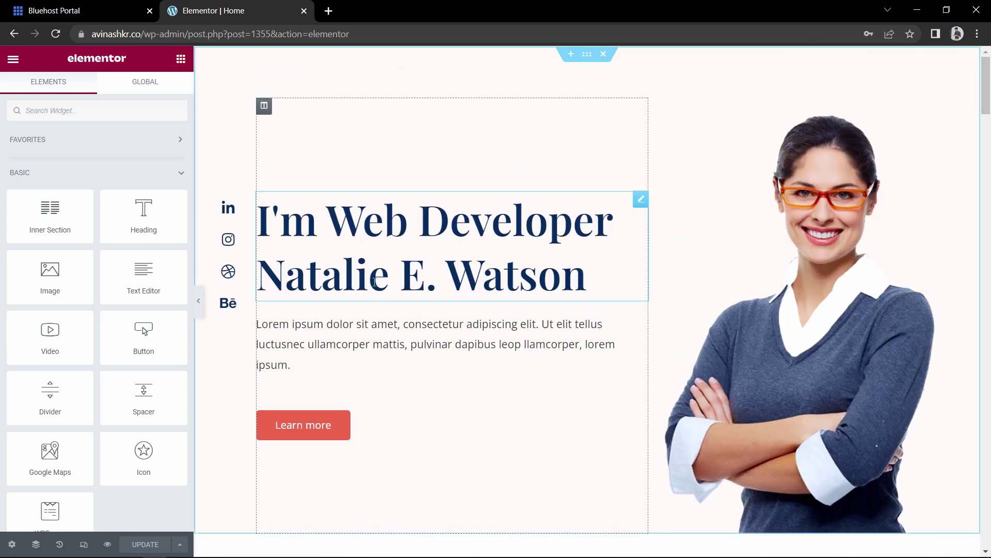
Step: Replace the sample name line in the hero heading with the owner's name
left_click(324, 225)
left_click(369, 263)
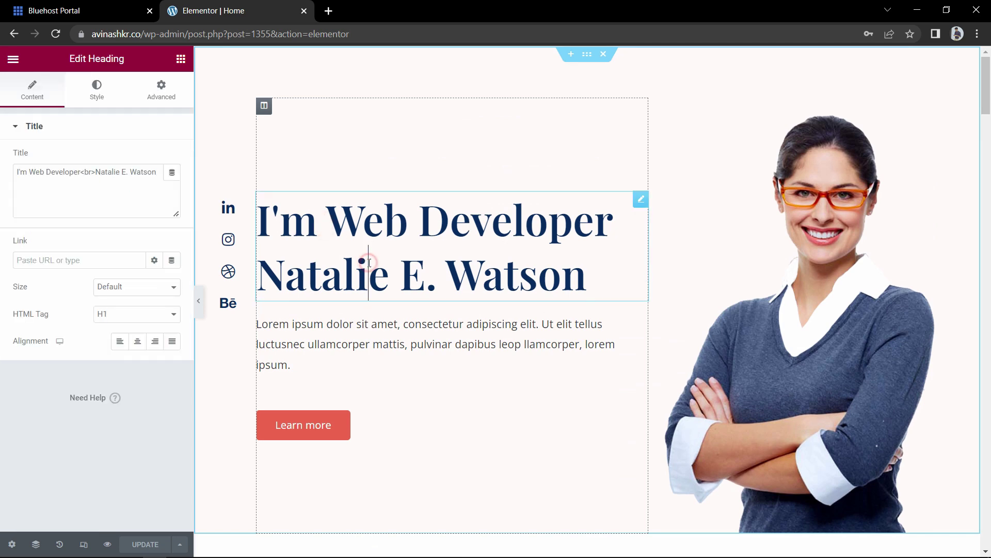
left_click_drag(624, 219, 316, 219)
left_click(325, 255)
left_click(587, 273)
left_click_drag(587, 274, 261, 283)
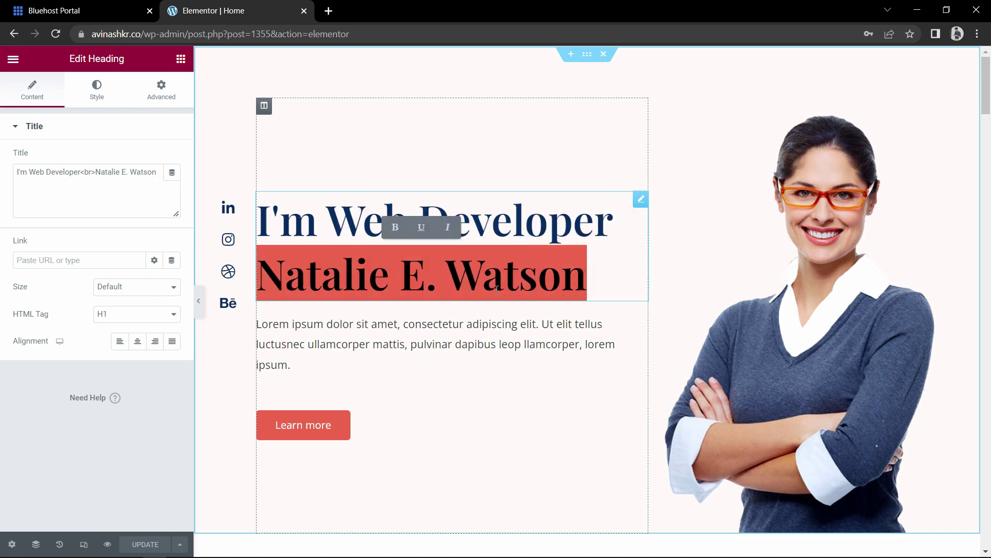
type("Avi")
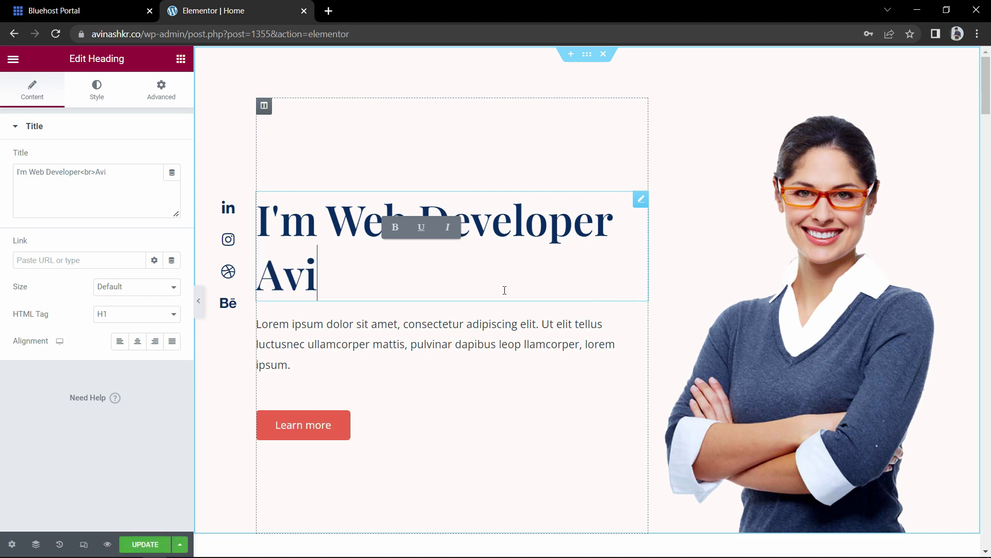
type("nash Kr.")
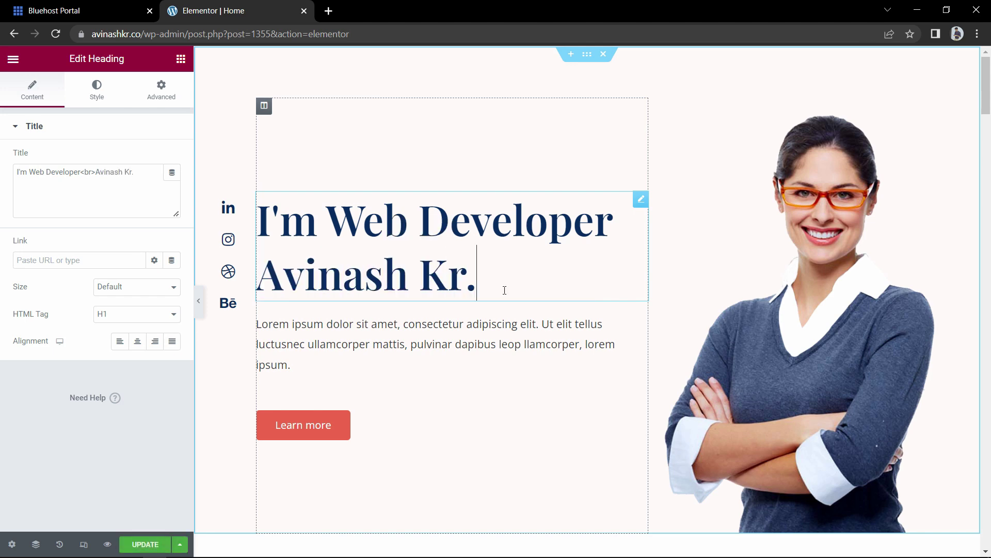
Step: Change the hero button label from 'Learn more' to 'Connect'
left_click(358, 333)
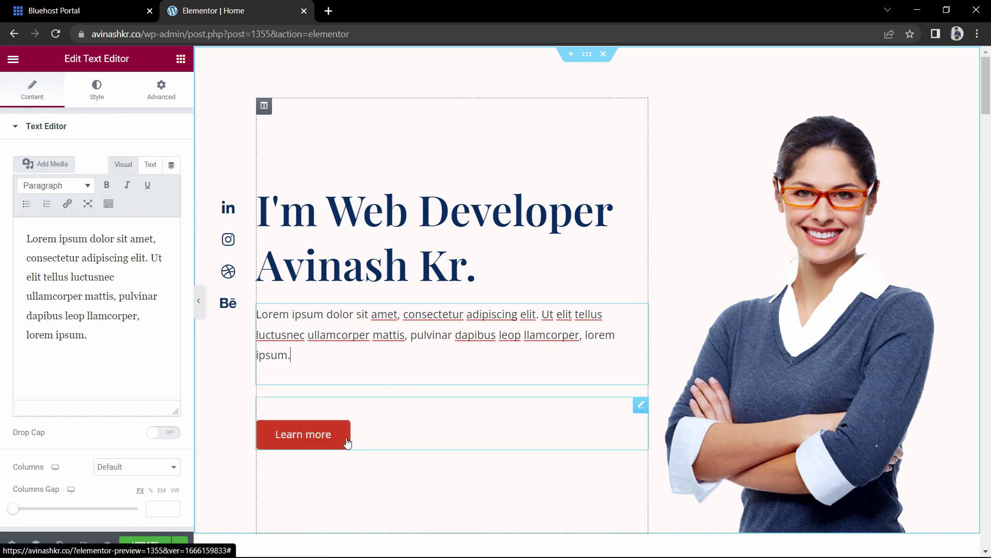
left_click(640, 404)
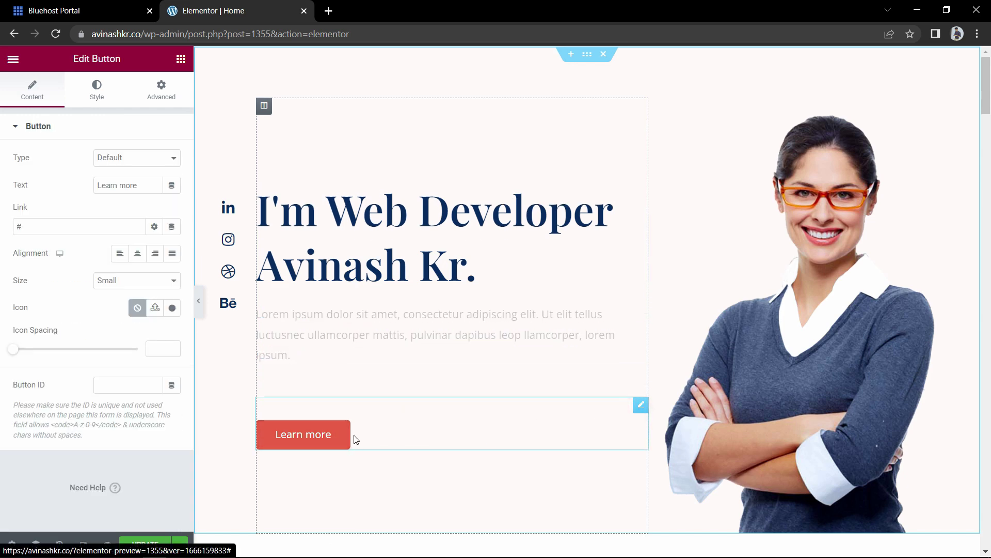
left_click_drag(144, 187, 53, 192)
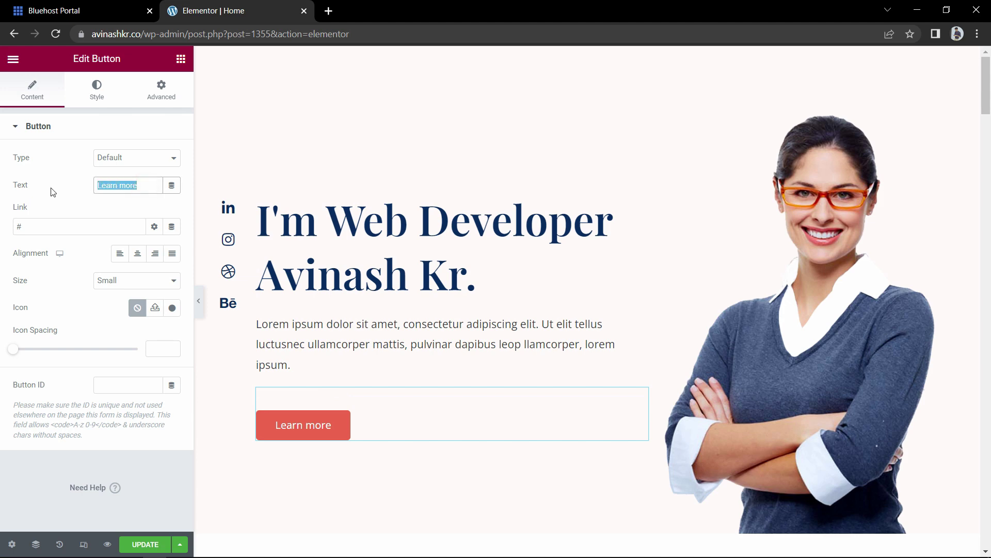
type("Connect")
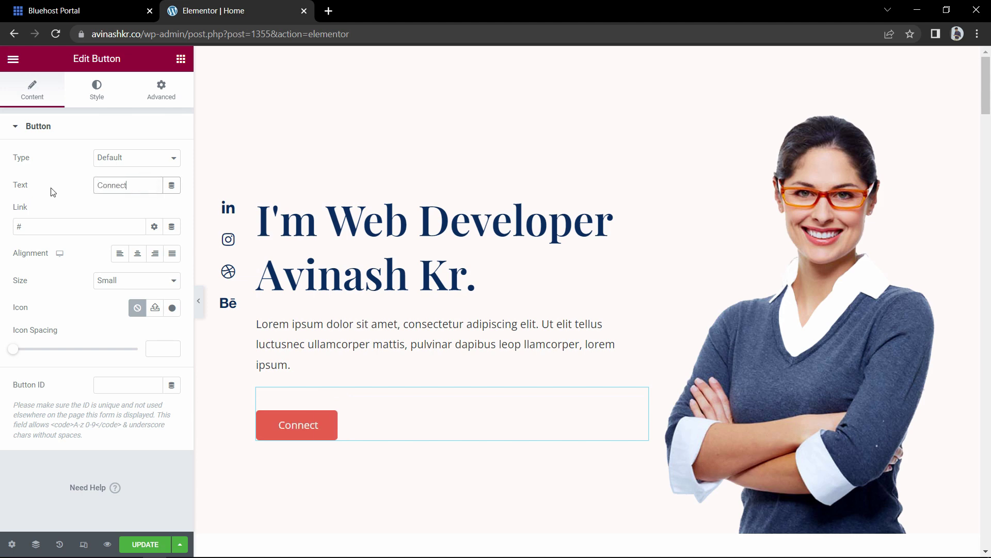
left_click(816, 313)
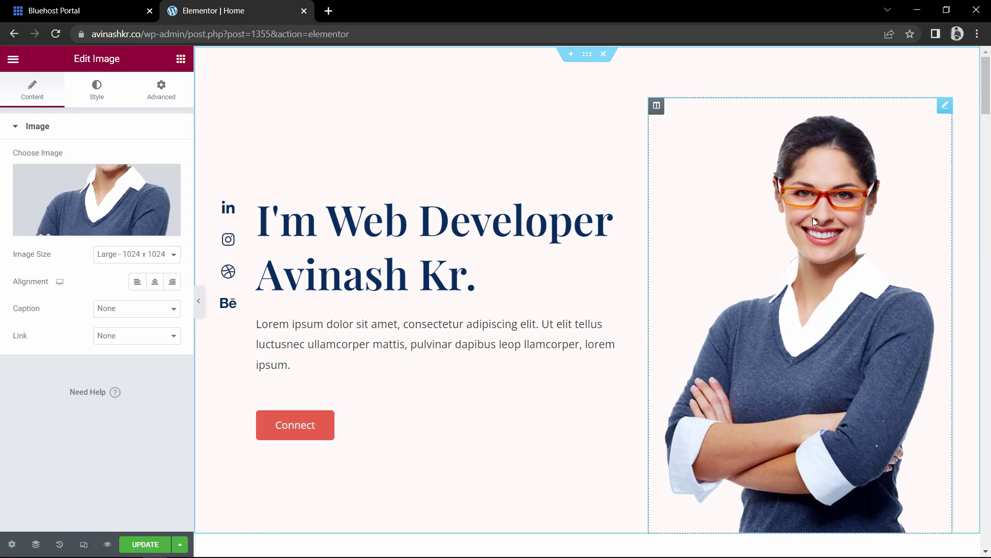
left_click(95, 184)
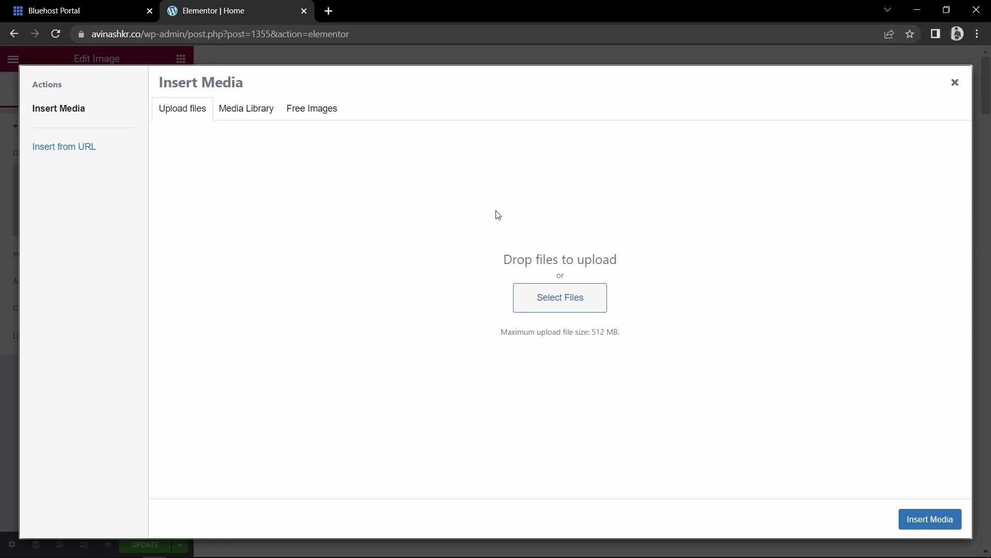
key("Escape")
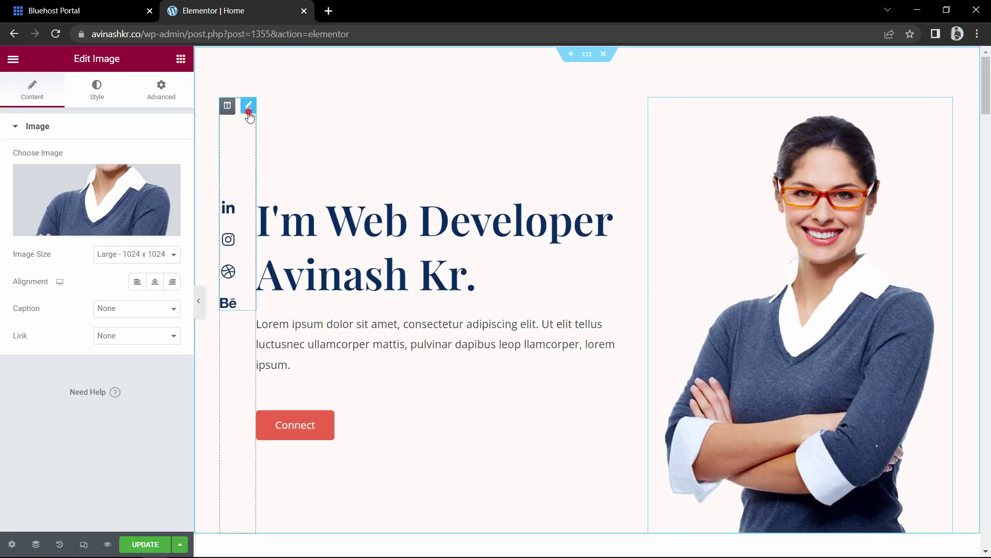
left_click(249, 106)
left_click(59, 210)
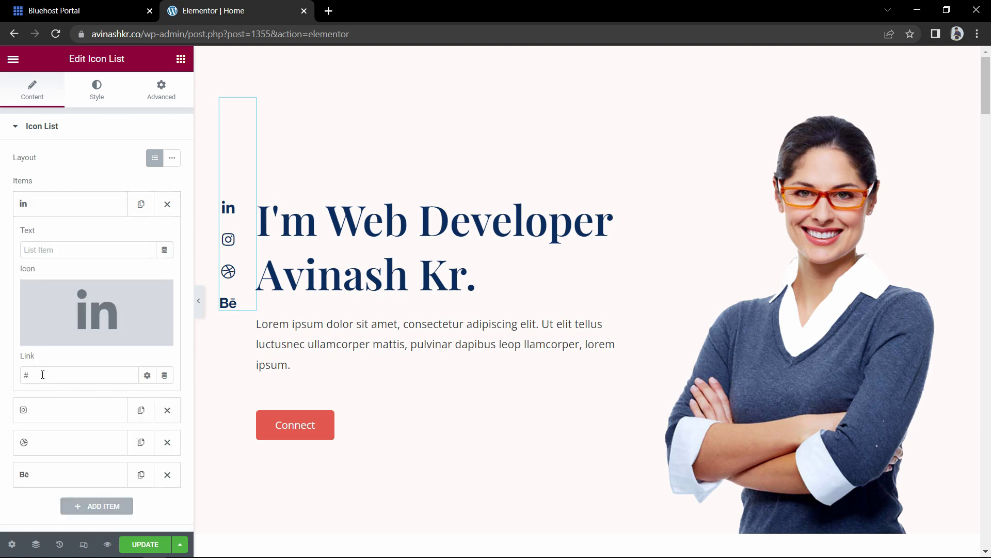
left_click_drag(41, 375, 15, 378)
left_click(64, 417)
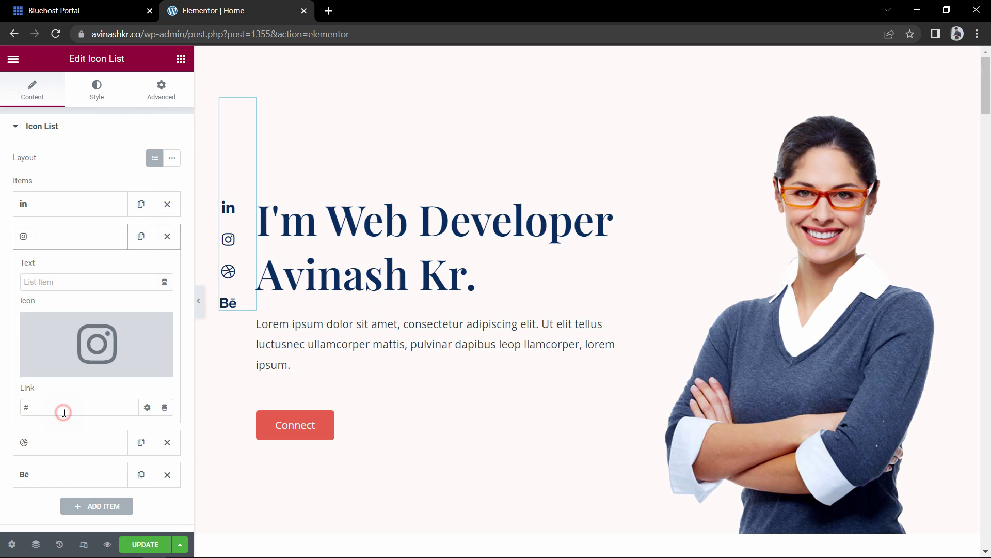
left_click_drag(58, 408, 4, 409)
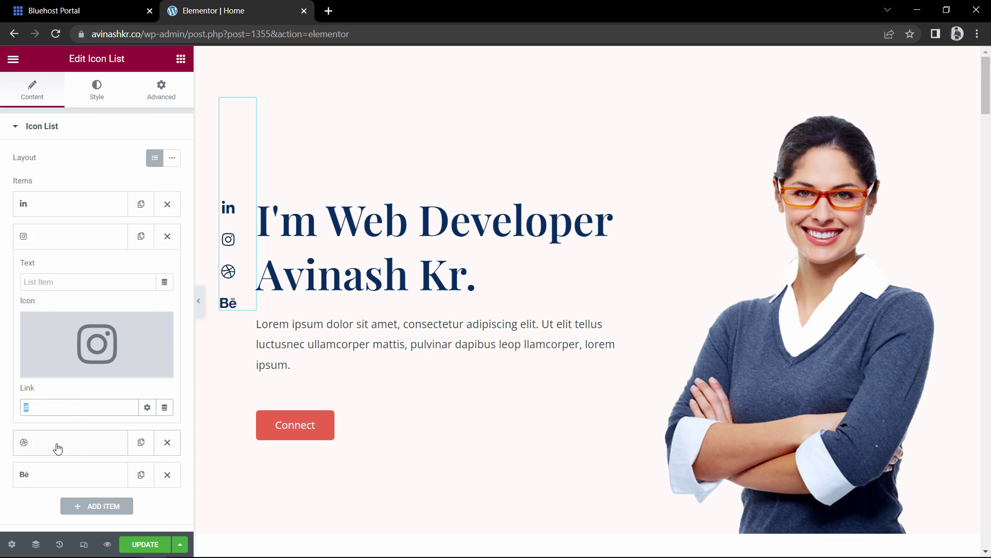
left_click(587, 56)
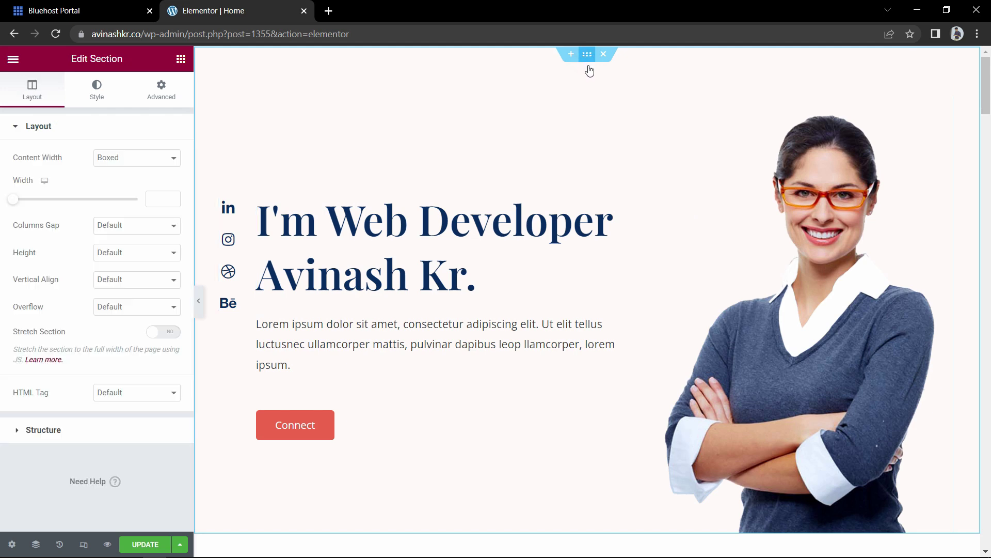
Step: Set the hero section background colour to #FEFAFA and save the page
left_click(96, 86)
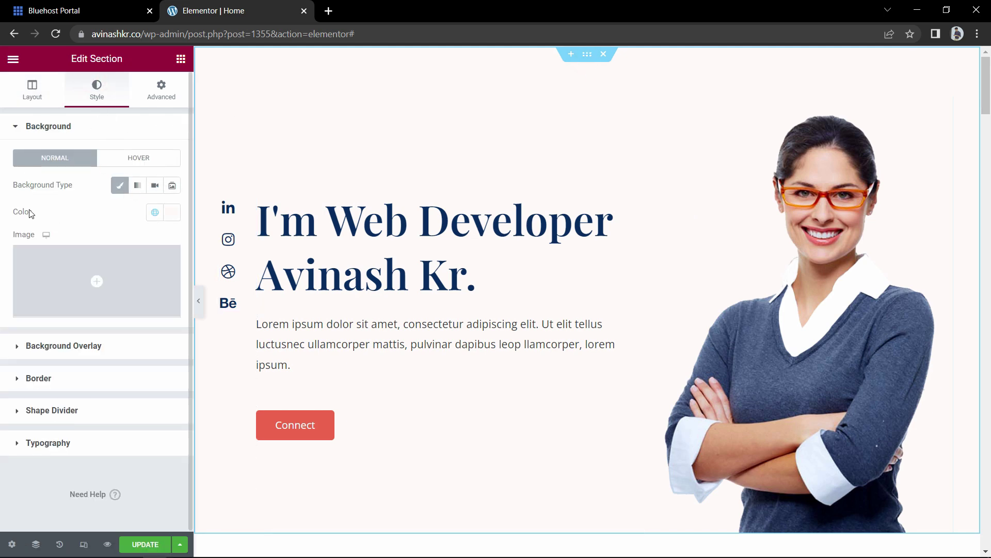
left_click(172, 214)
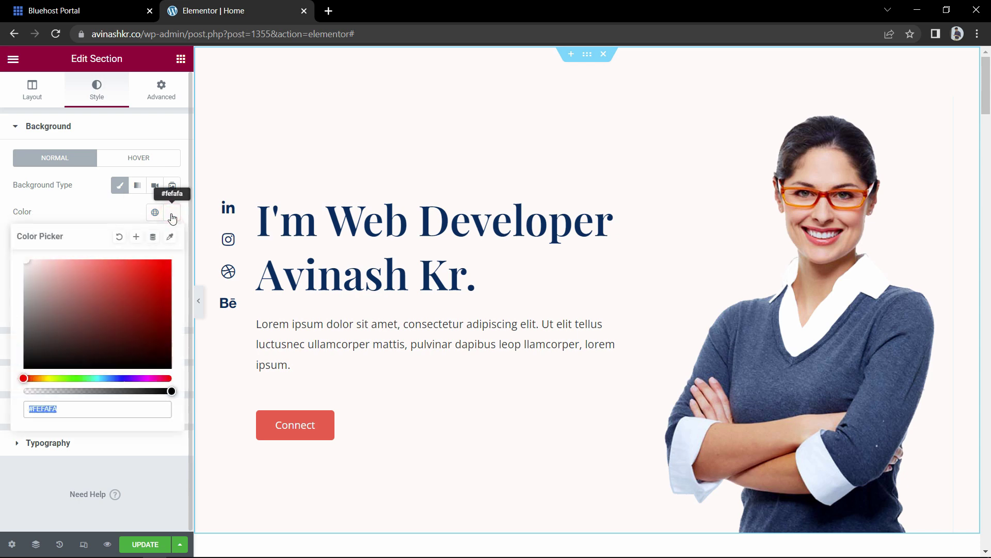
mouse_move(72, 342)
left_mouse_down()
mouse_move(79, 328)
mouse_move(148, 310)
mouse_move(51, 299)
mouse_move(51, 320)
mouse_move(30, 332)
mouse_move(40, 328)
mouse_move(7, 263)
left_mouse_up()
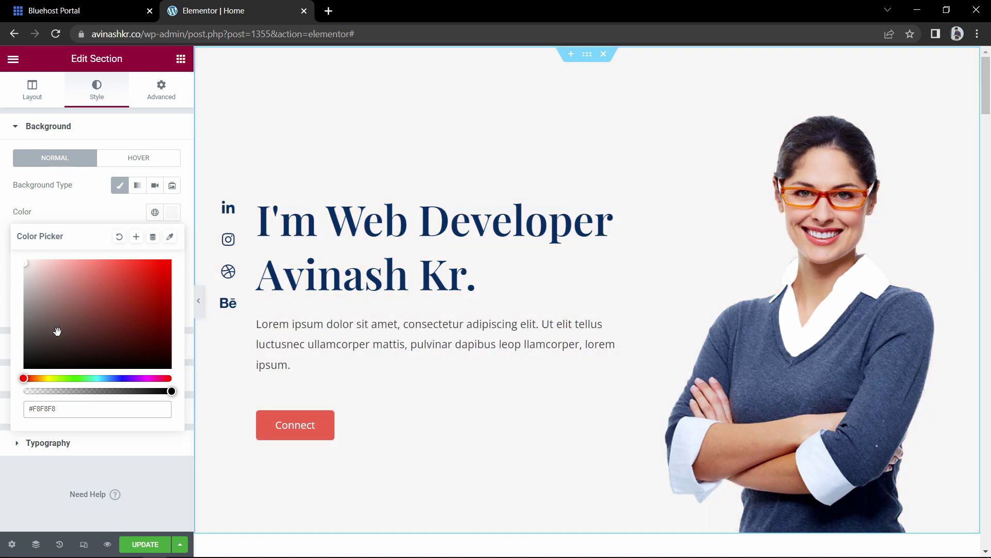
mouse_move(57, 332)
left_mouse_down()
mouse_move(42, 349)
mouse_move(24, 320)
mouse_move(25, 262)
left_mouse_up()
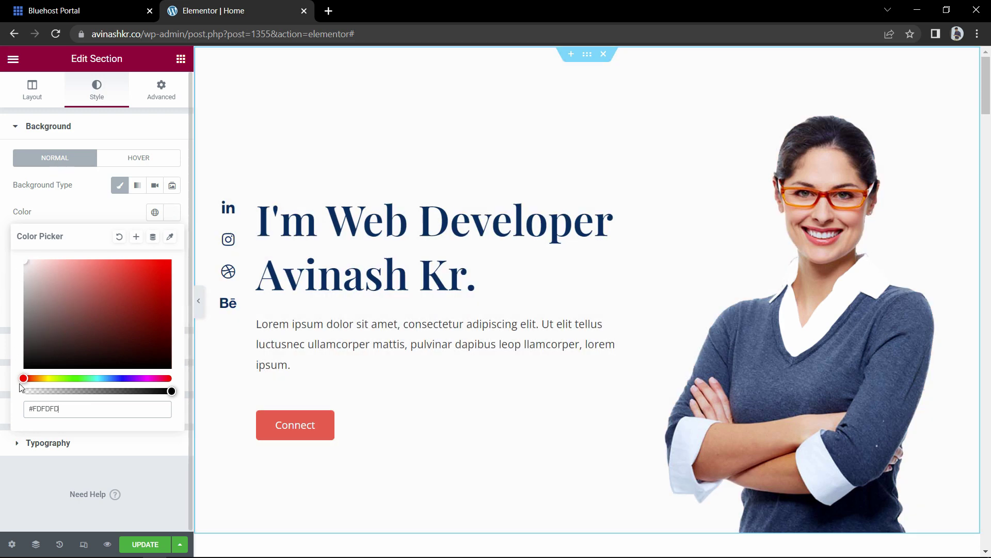
left_click(73, 408)
type("#FEFAFA")
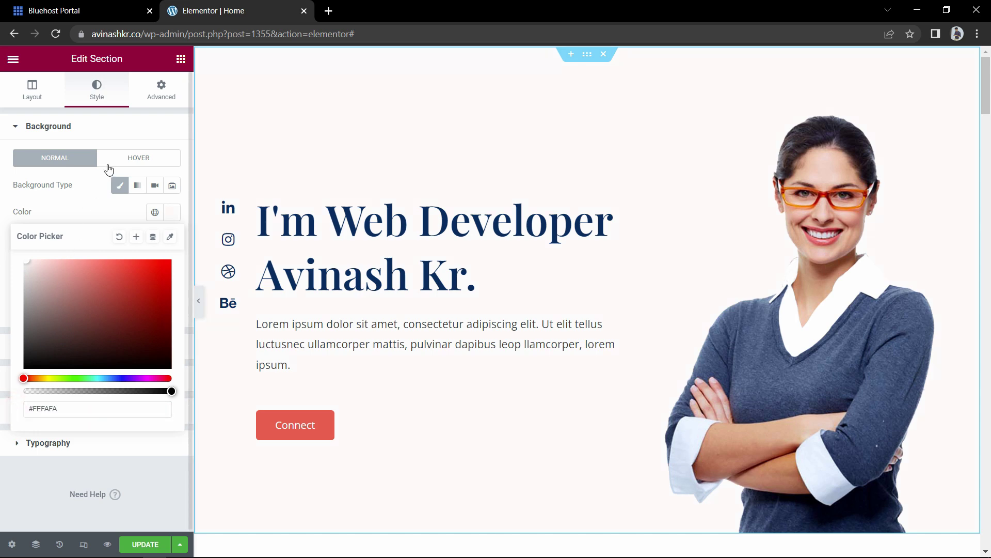
left_click(136, 130)
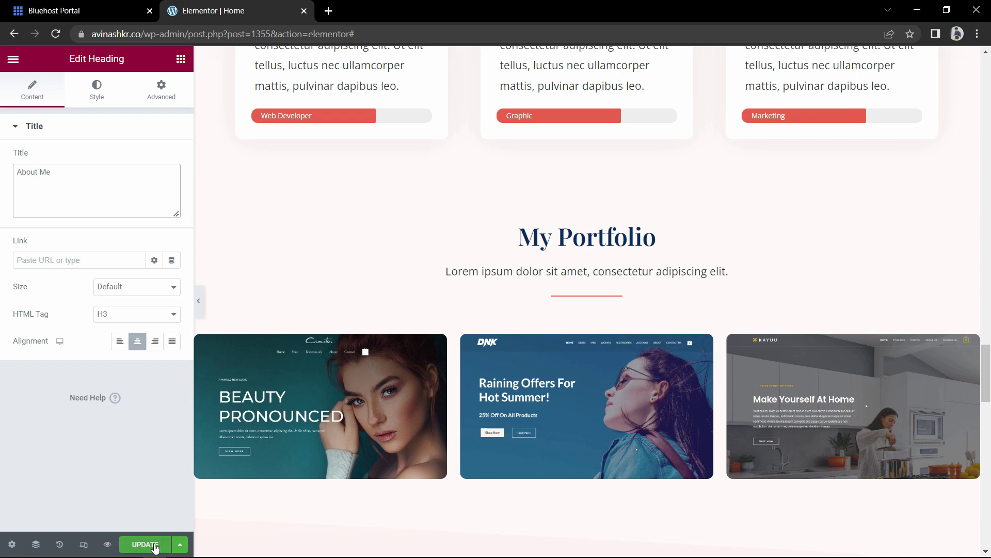
left_click(140, 547)
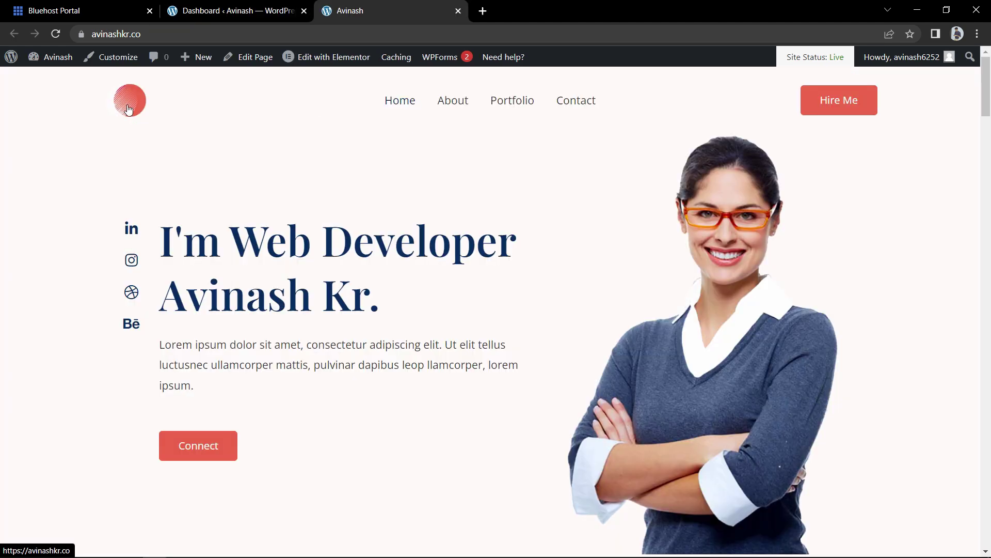
Step: Look over the updated live portfolio homepage, then return to the WordPress admin Dashboard tab
left_click_drag(130, 105, 186, 150)
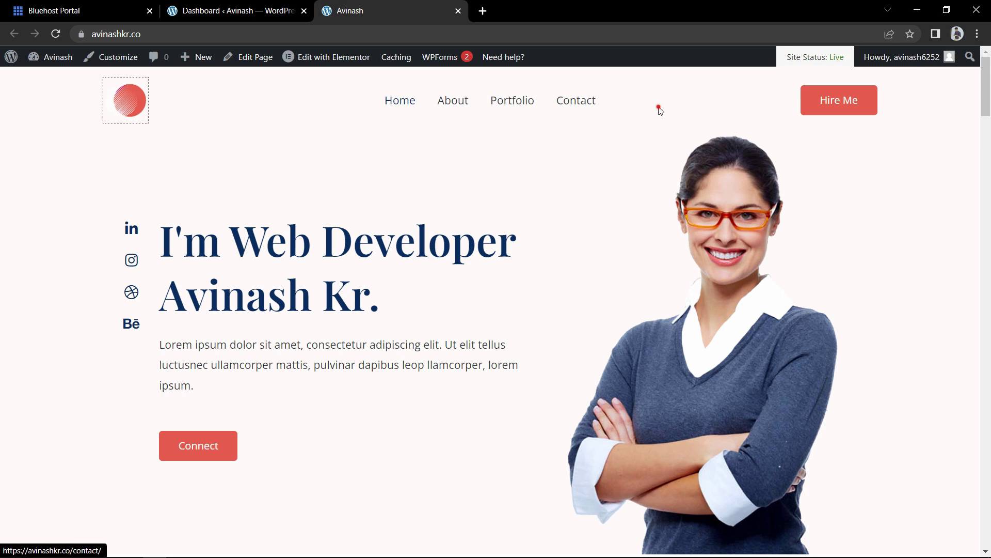
left_click_drag(658, 106, 338, 111)
left_click(682, 138)
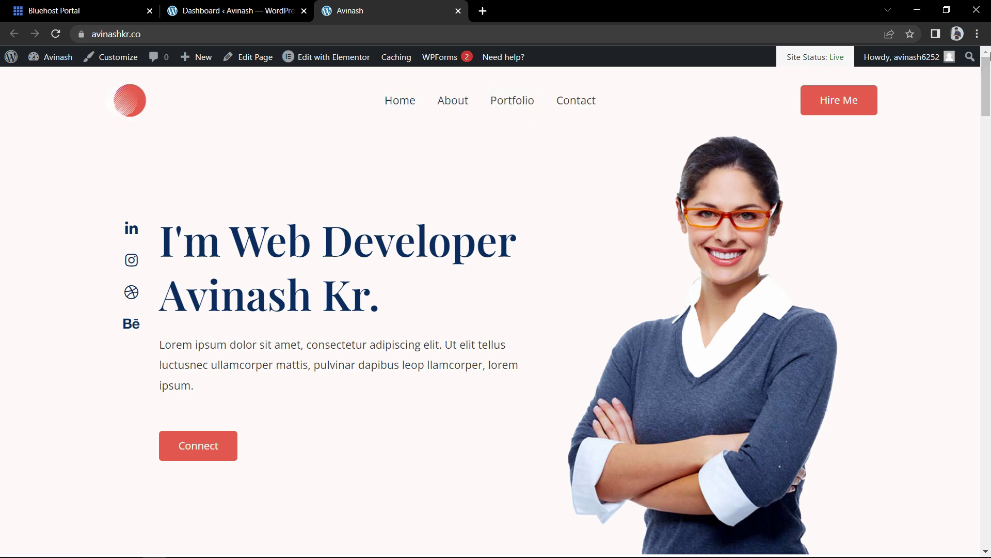
left_click(238, 9)
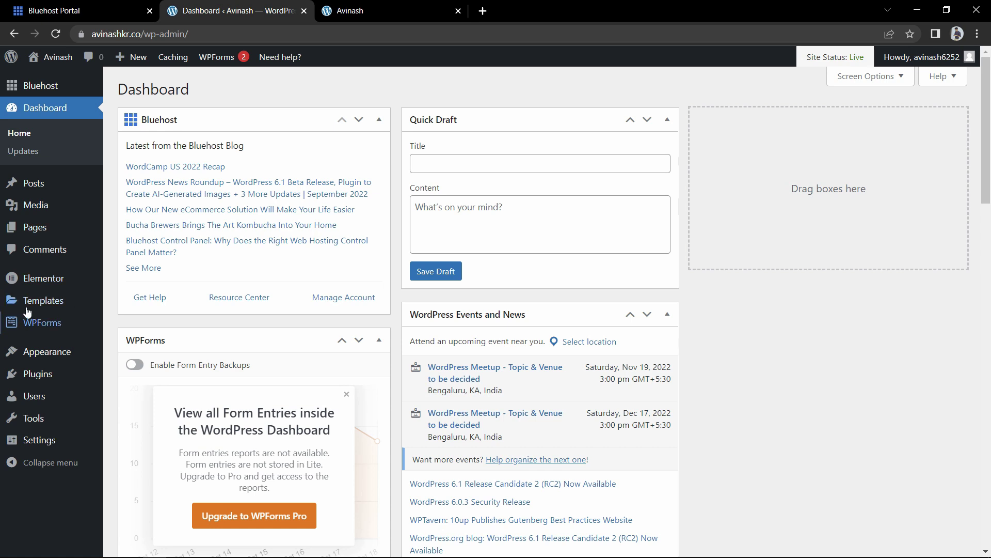
Step: Open the Astra theme Customizer via Appearance > Customize and go to Site Identity
mouse_move(39, 352)
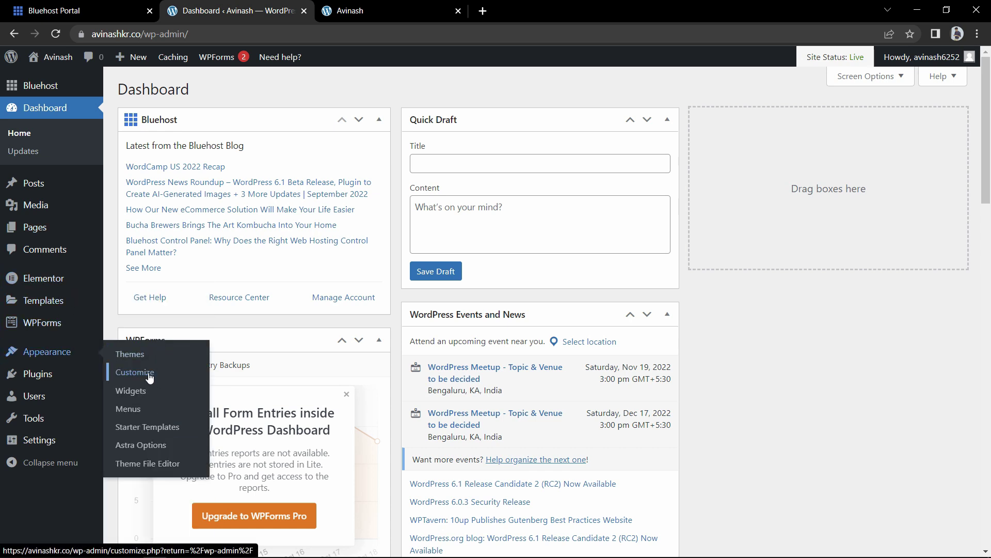
left_click(110, 374)
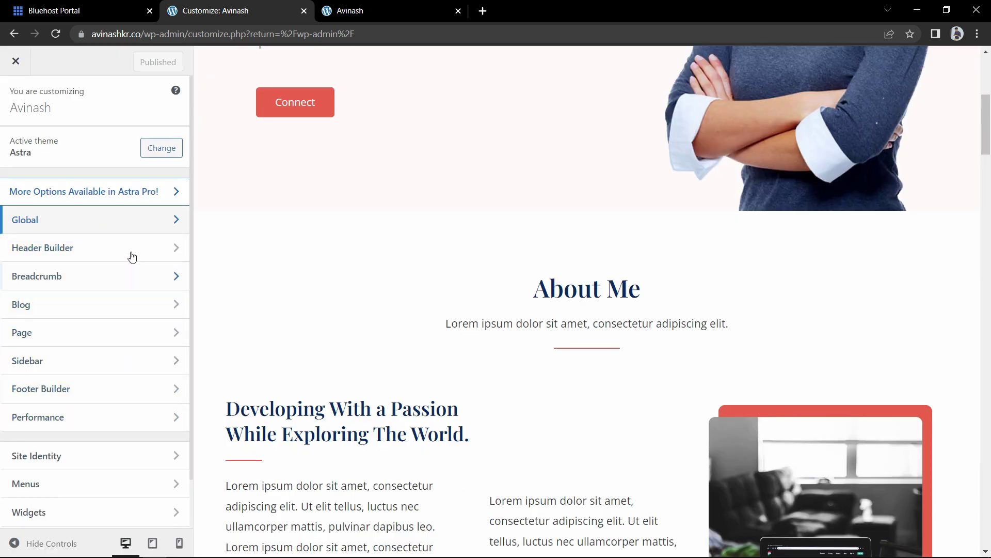
scroll(128, 255, "down", 2)
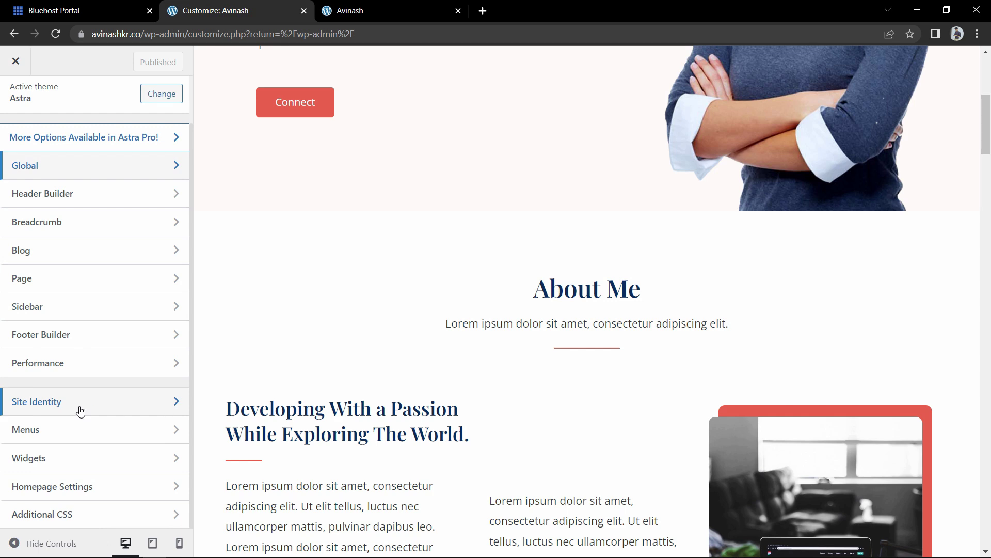
left_click(152, 404)
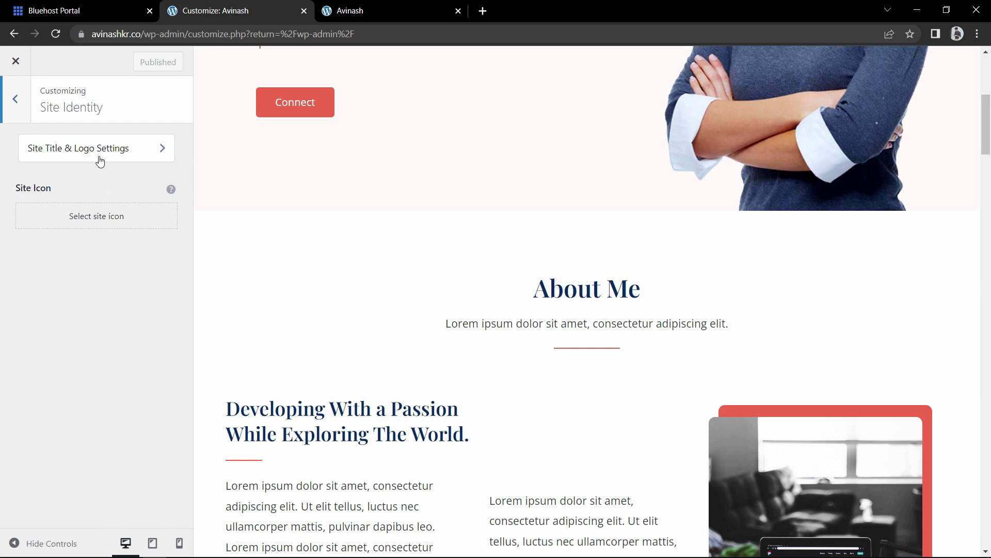
Step: Open the Change Logo picker, close it without changes, and return to the main Customizer panel
left_click(53, 186)
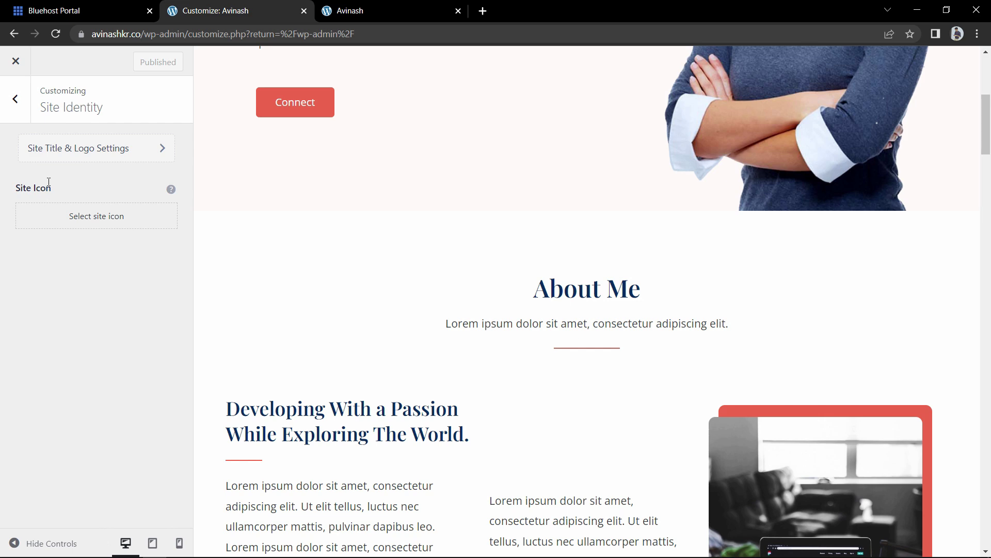
left_click(93, 151)
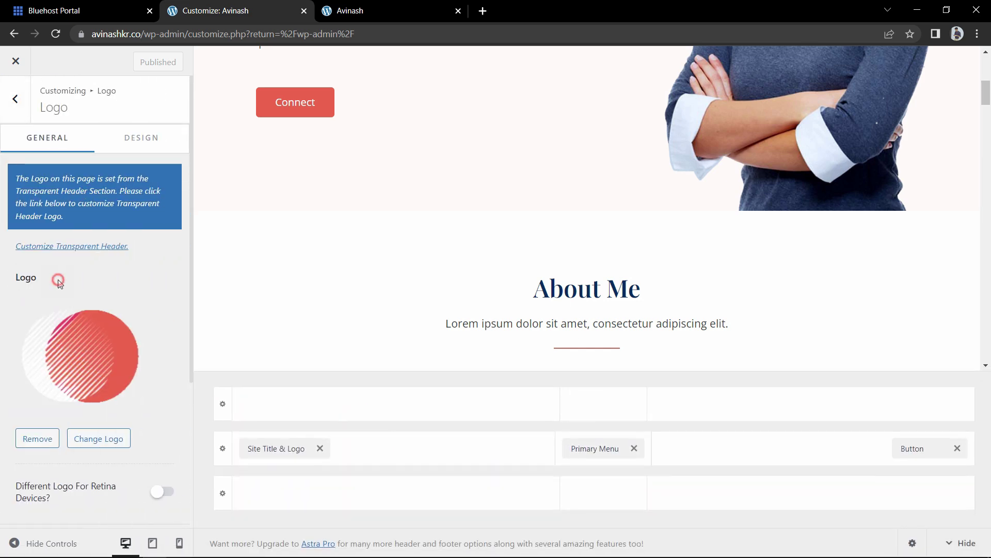
left_click(106, 444)
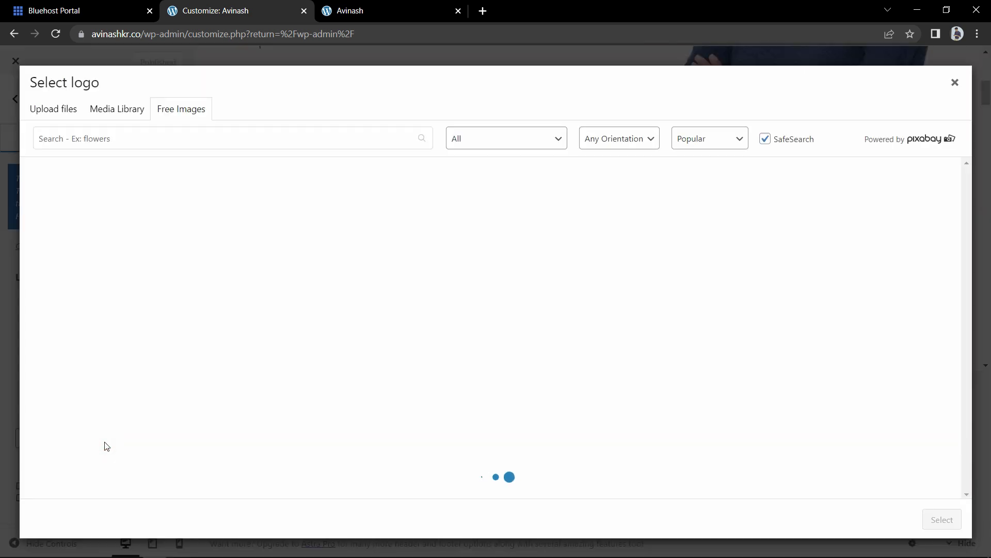
left_click(49, 108)
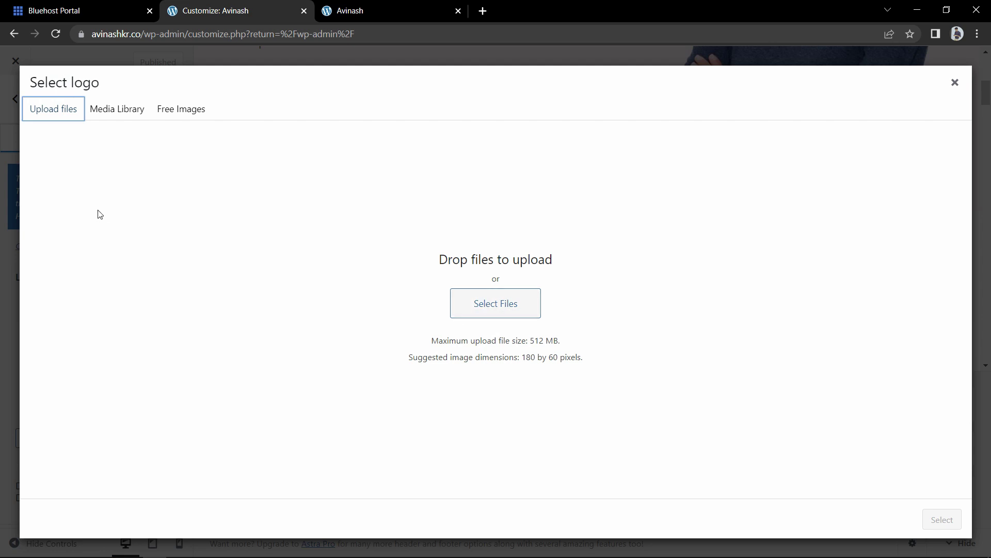
left_click(955, 84)
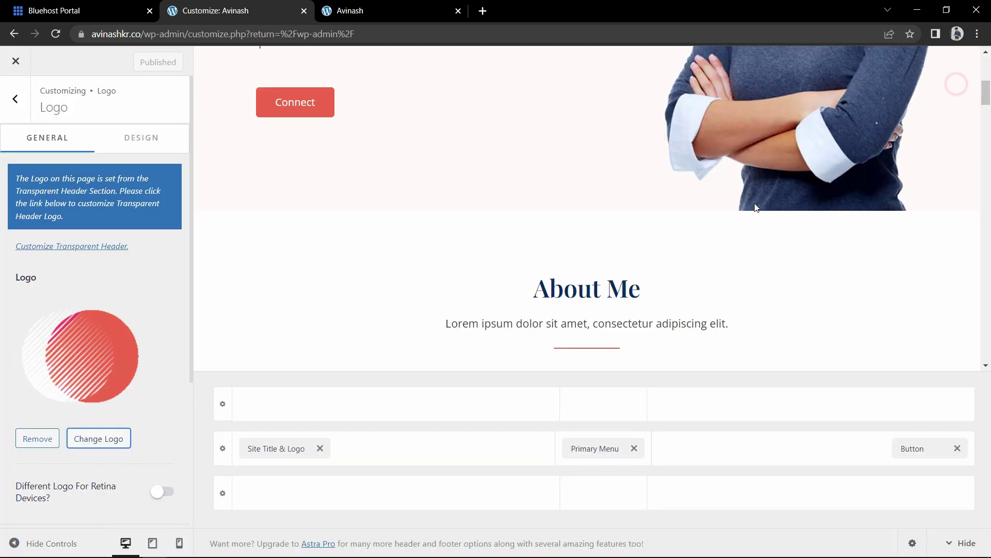
left_click(12, 98)
left_click(15, 98)
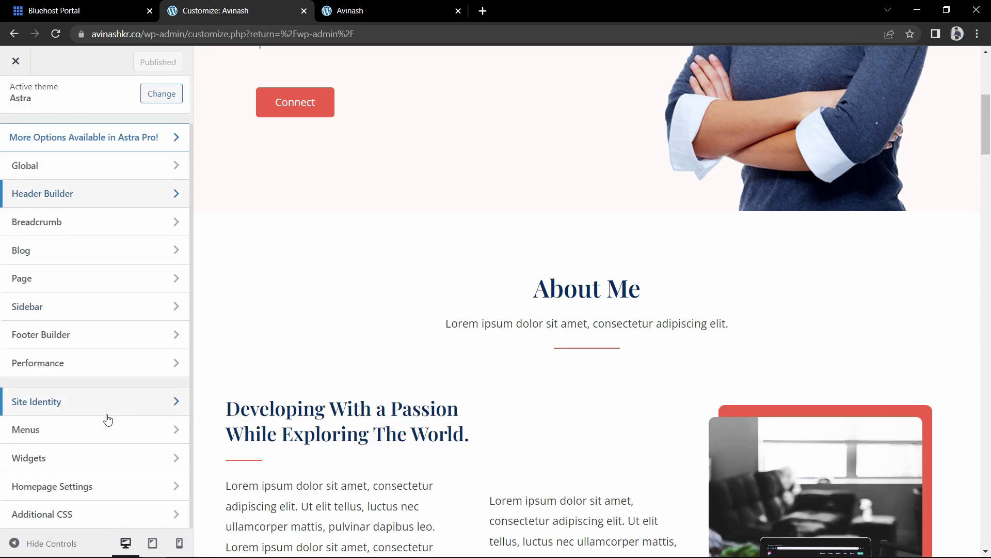
Step: Open the Main menu under Menus and expand, then collapse, the Contact item's details
left_click(138, 432)
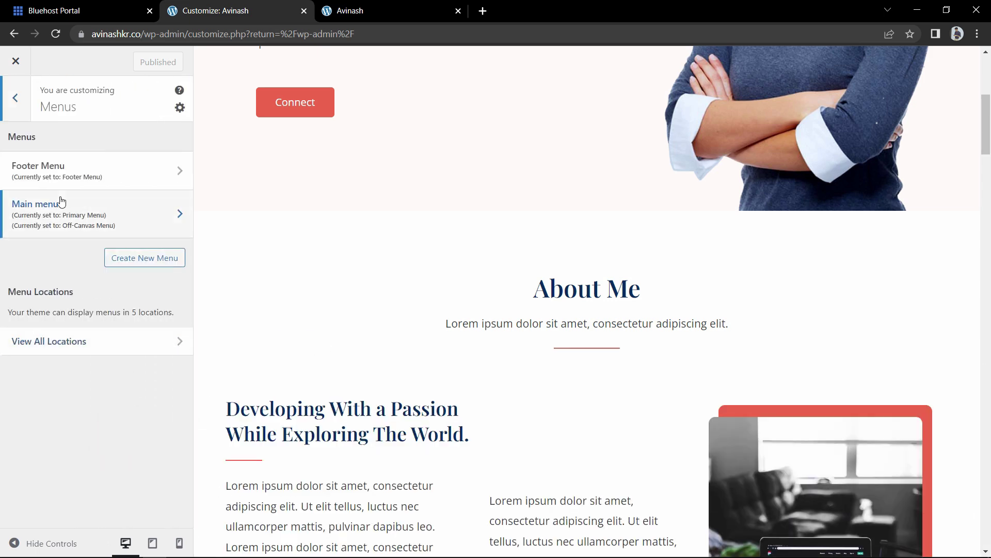
left_click(178, 215)
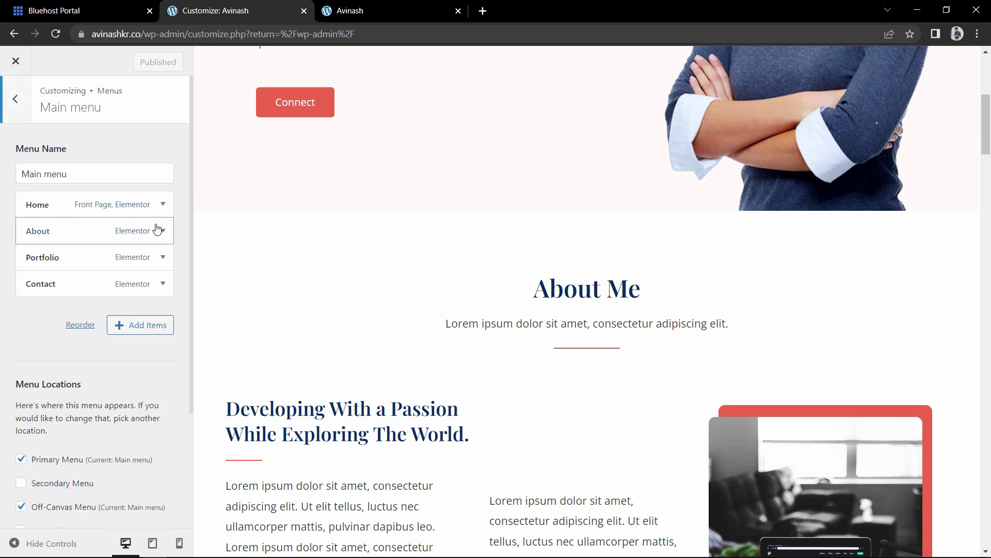
scroll(466, 100, "up", 6)
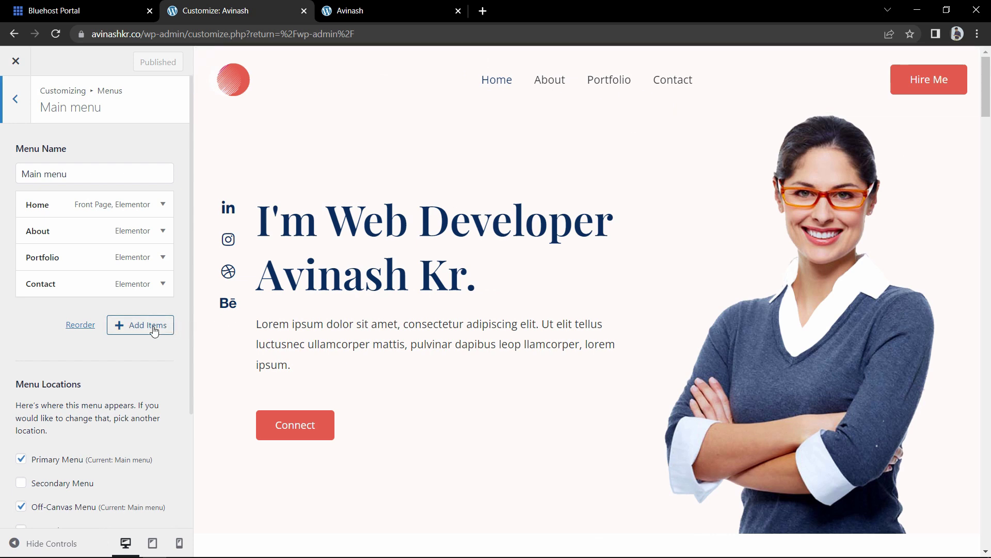
left_click(164, 283)
scroll(129, 335, "down", 4)
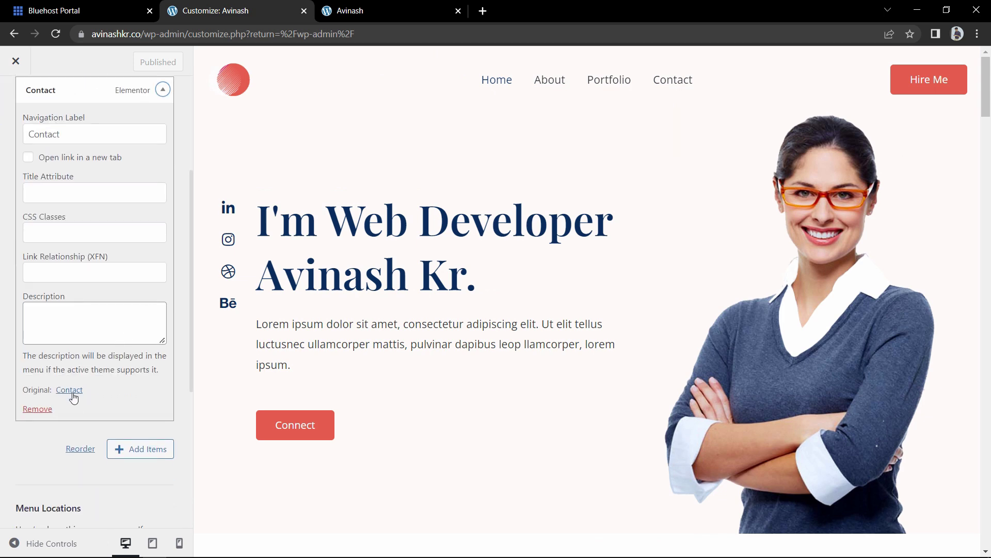
left_click(163, 90)
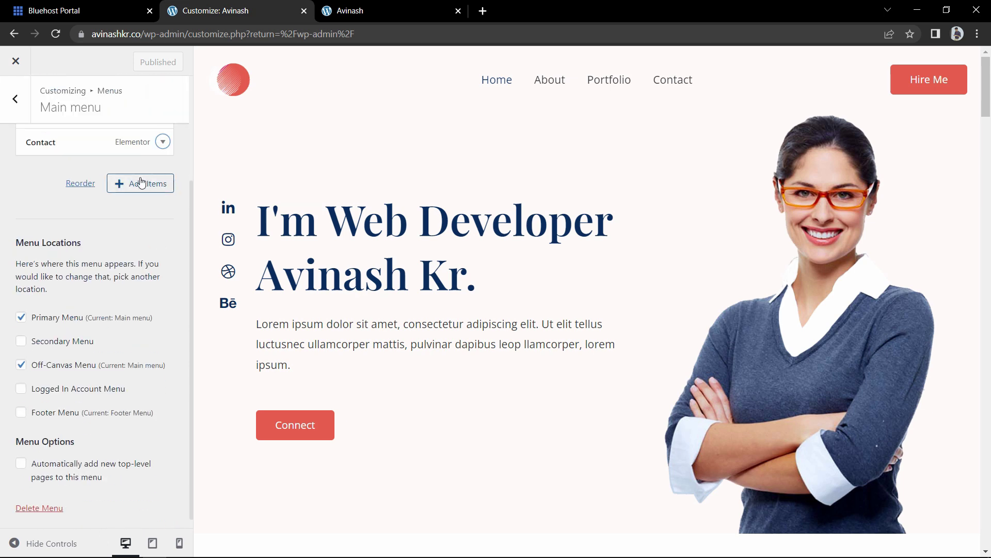
Step: Go back to the menu list and close the Customizer to view the live site
scroll(134, 191, "up", 3)
left_click(11, 100)
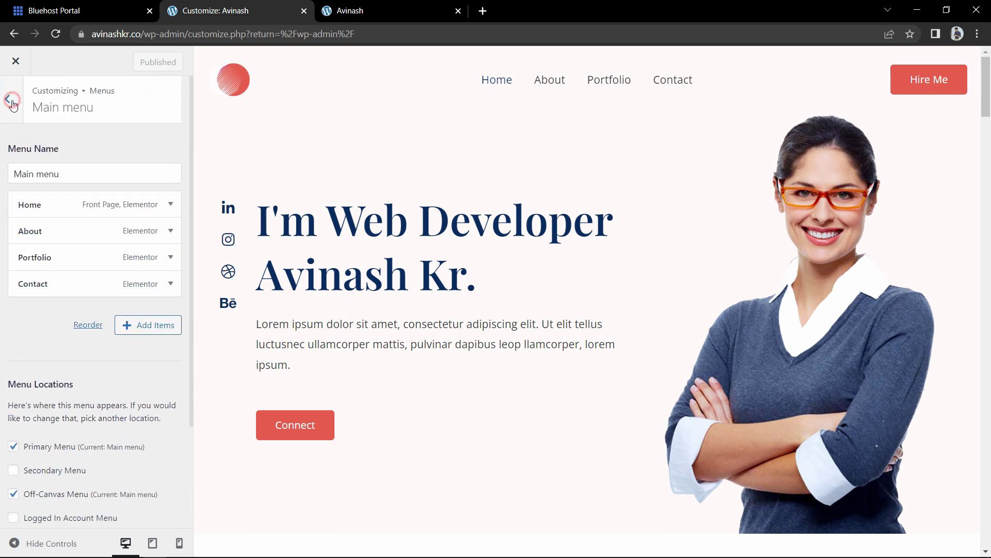
left_click(15, 61)
key("ctrl+Tab")
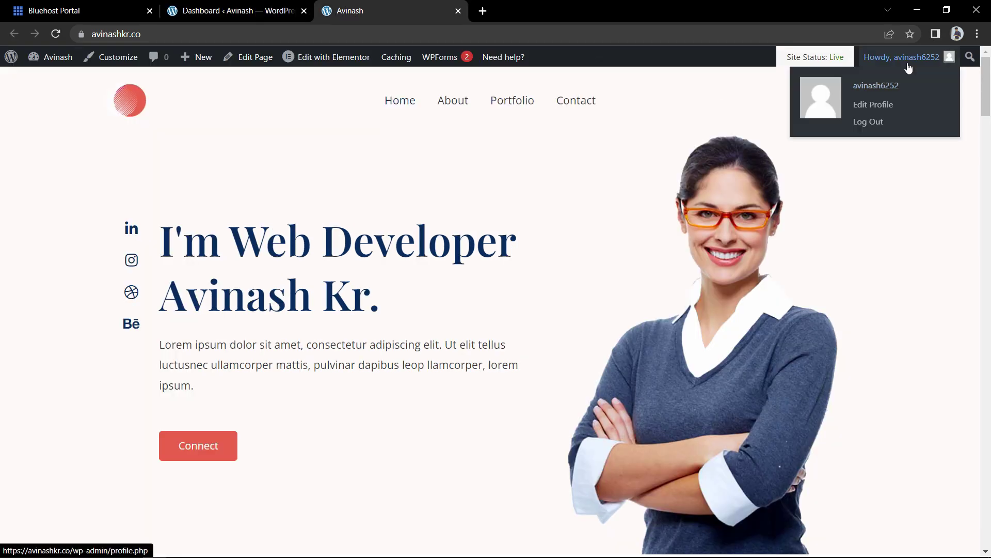
Step: Log out from the Howdy menu and load the site's /wp-admin login page
mouse_move(898, 61)
left_click(873, 122)
mouse_move(987, 89)
left_mouse_down()
mouse_move(989, 221)
mouse_move(989, 93)
left_mouse_up()
left_click(270, 31)
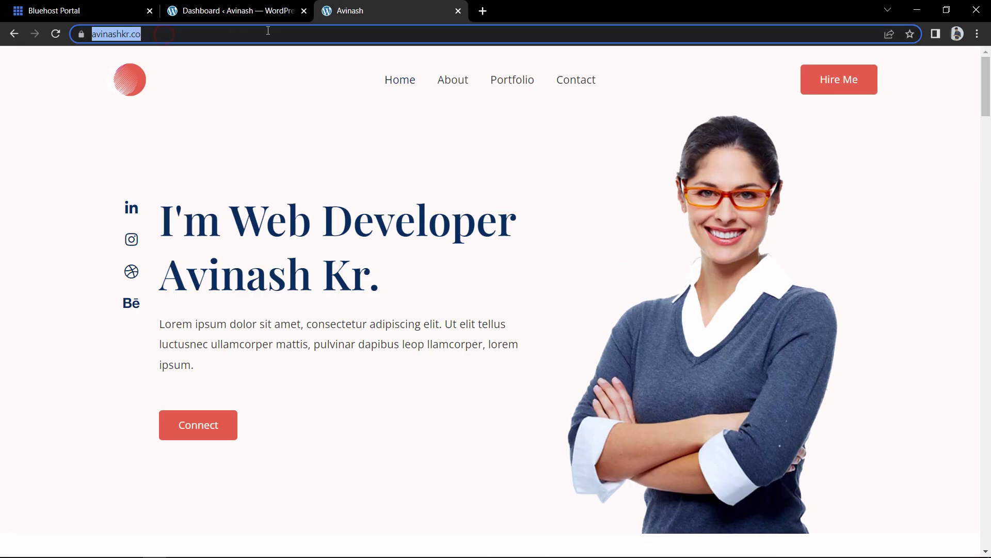
left_click(269, 31)
left_click(268, 31)
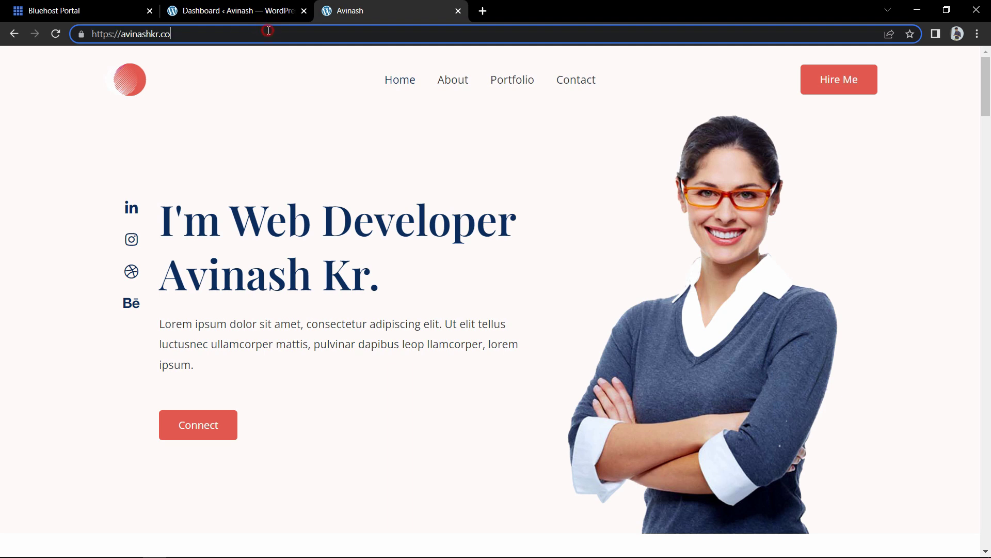
type("/wp")
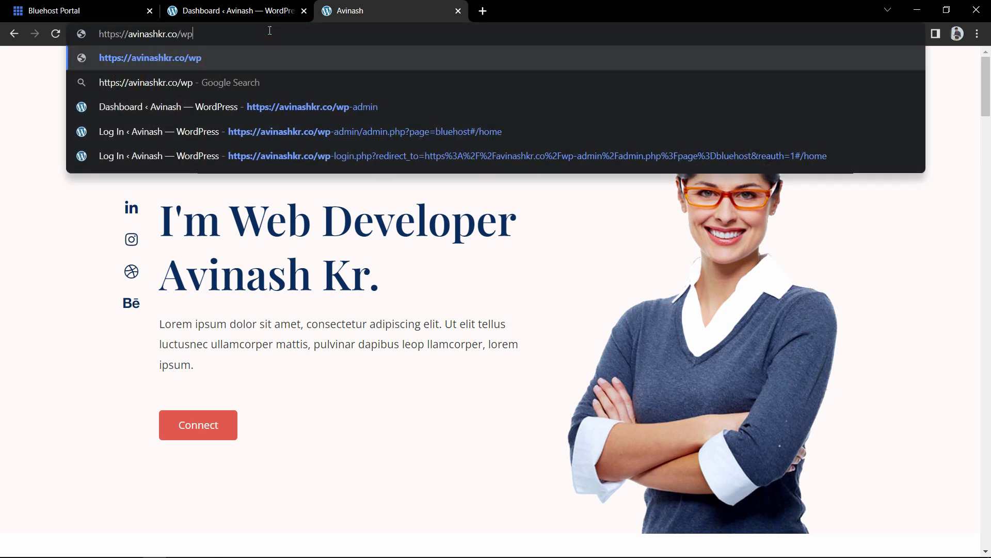
type("-admin")
key("Return")
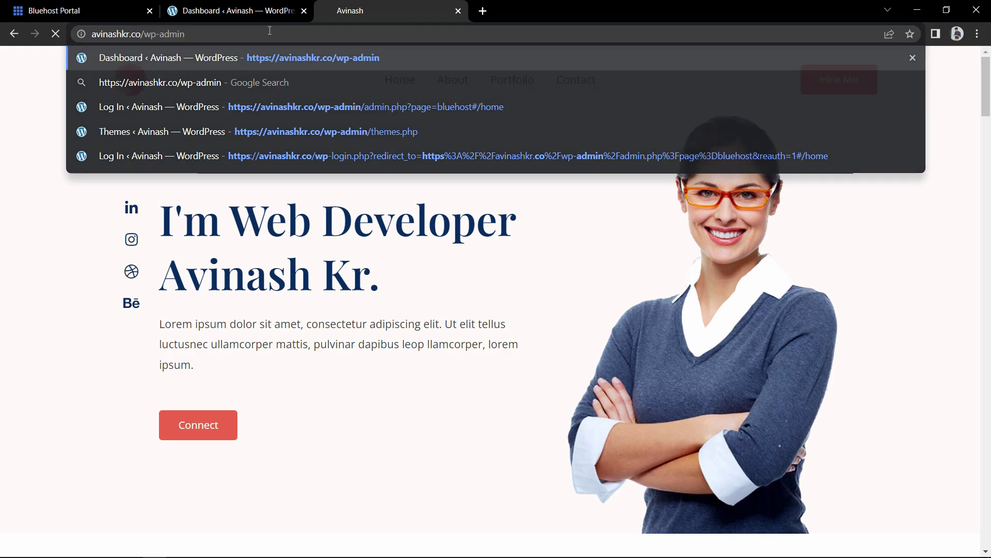
Step: Sign in with the admin username and password, ticking Remember Me
left_click(467, 212)
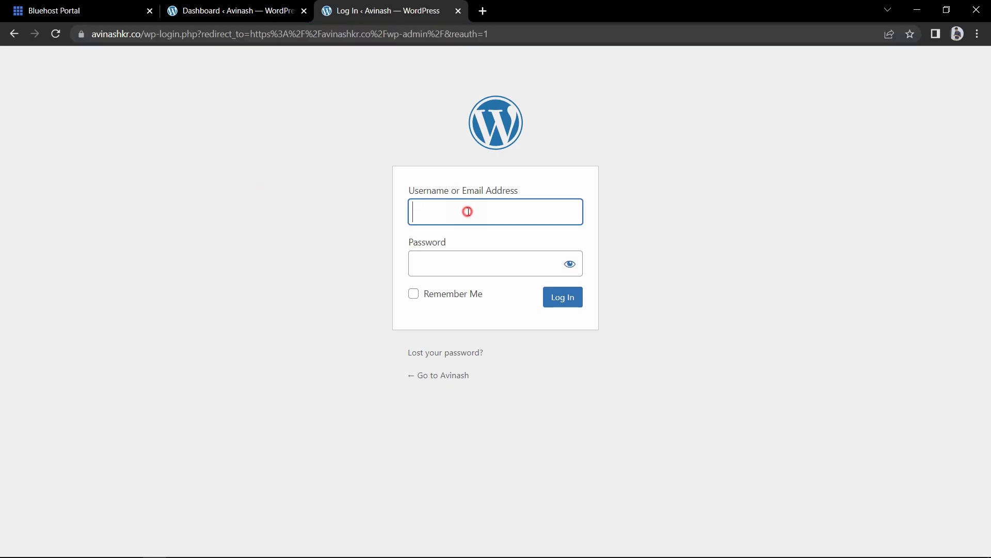
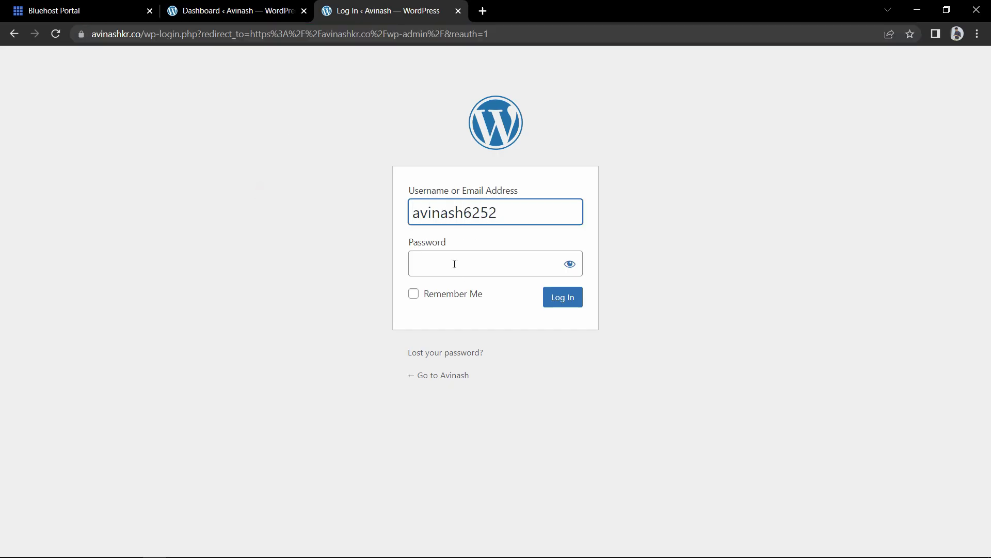
left_click(455, 264)
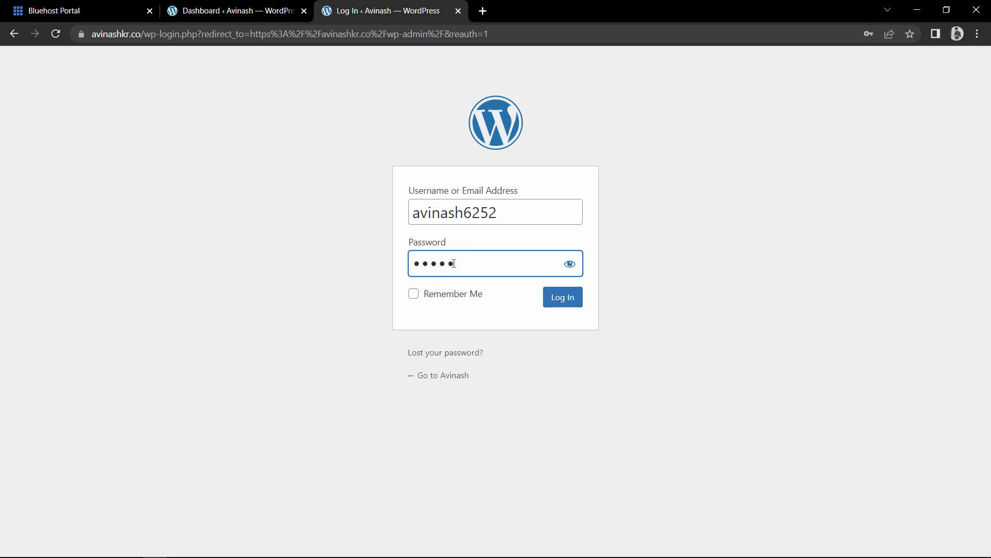
left_click(449, 296)
left_click(563, 297)
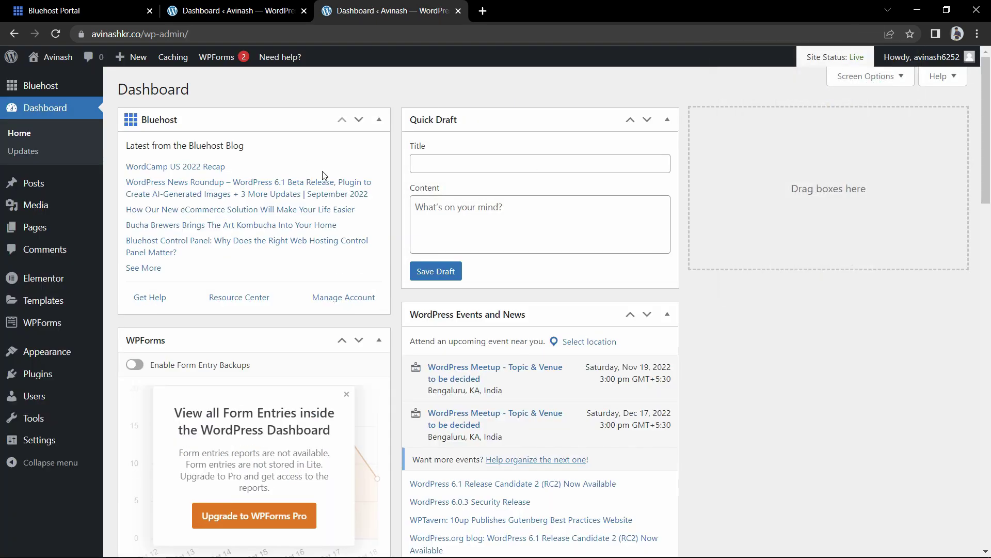
scroll(111, 211, "down", 4)
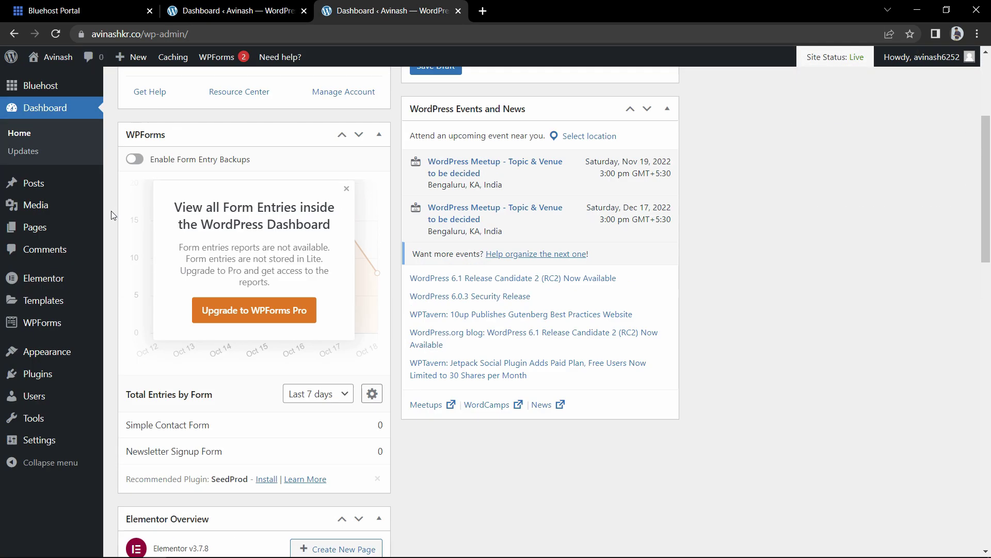
scroll(110, 211, "up", 4)
Step: In the Bluehost Portal tab, open My Sites and the Avinash site's management page
left_click(108, 5)
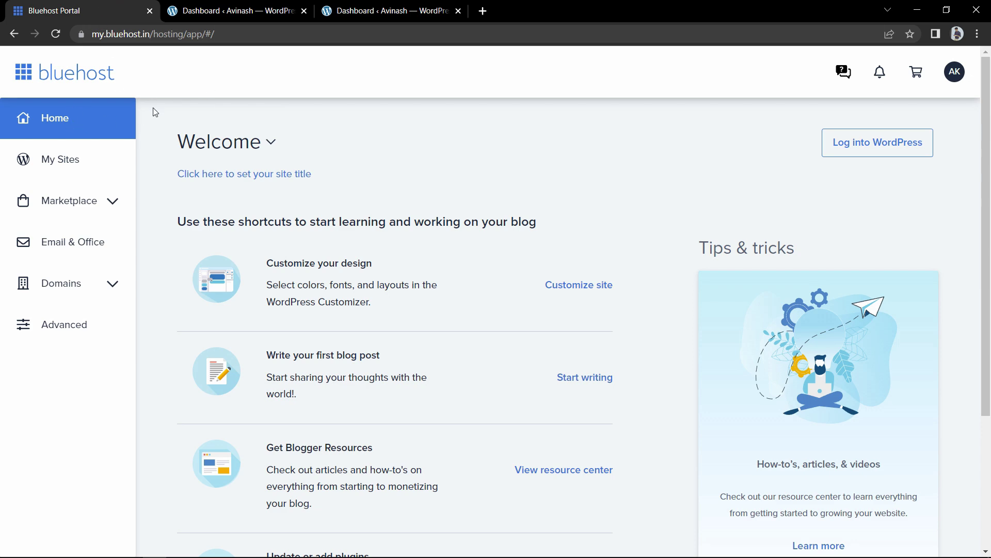
scroll(550, 255, "down", 3)
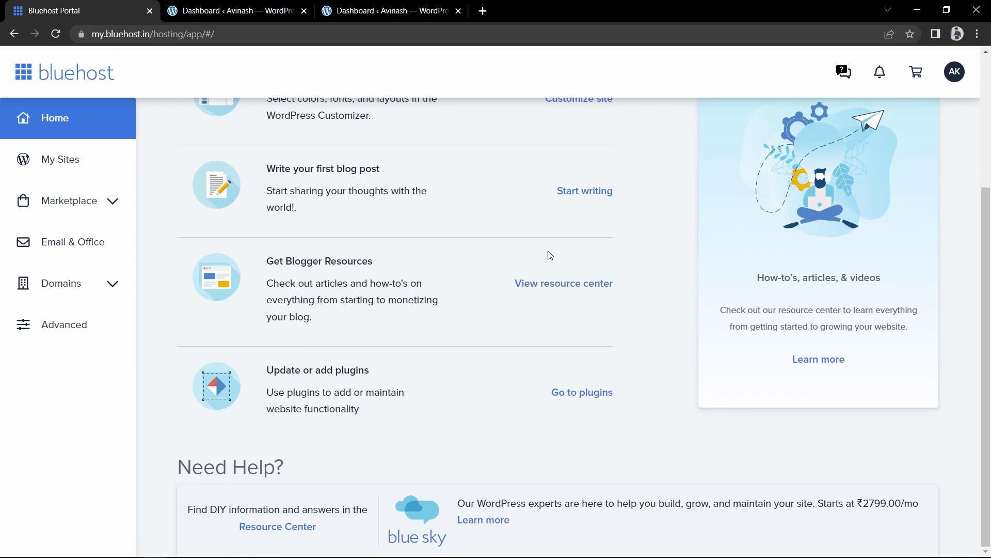
scroll(550, 255, "up", 3)
left_click(60, 163)
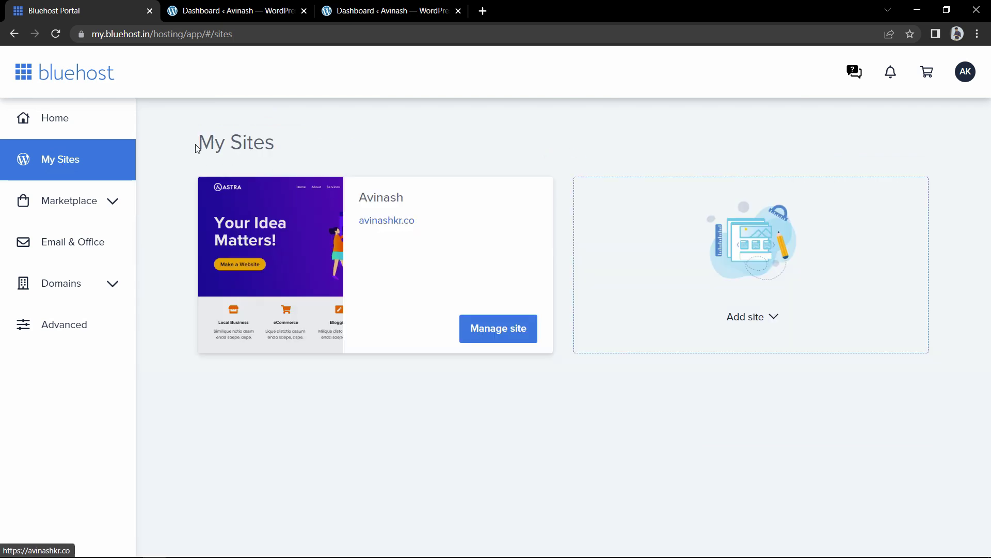
left_click_drag(196, 140, 303, 146)
left_click(305, 147)
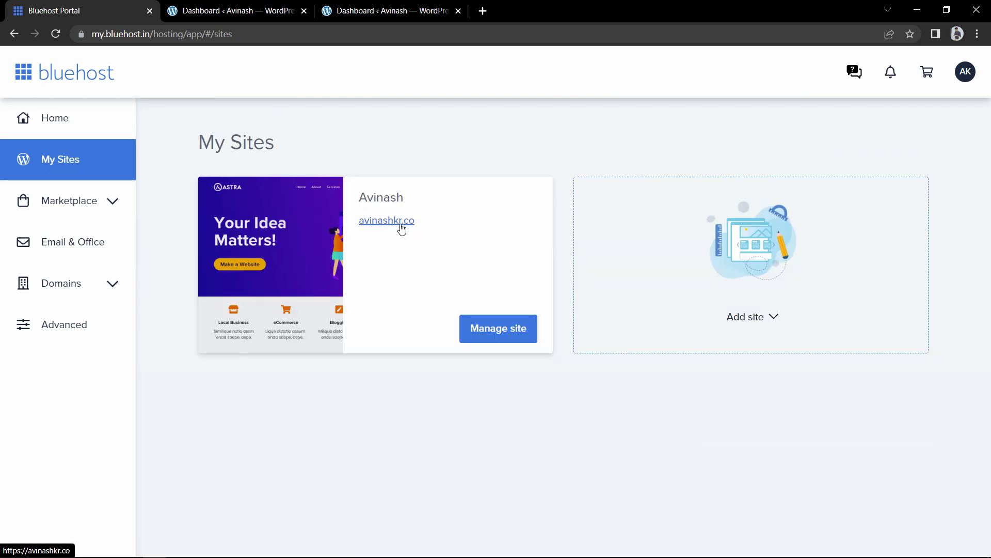
left_click(488, 330)
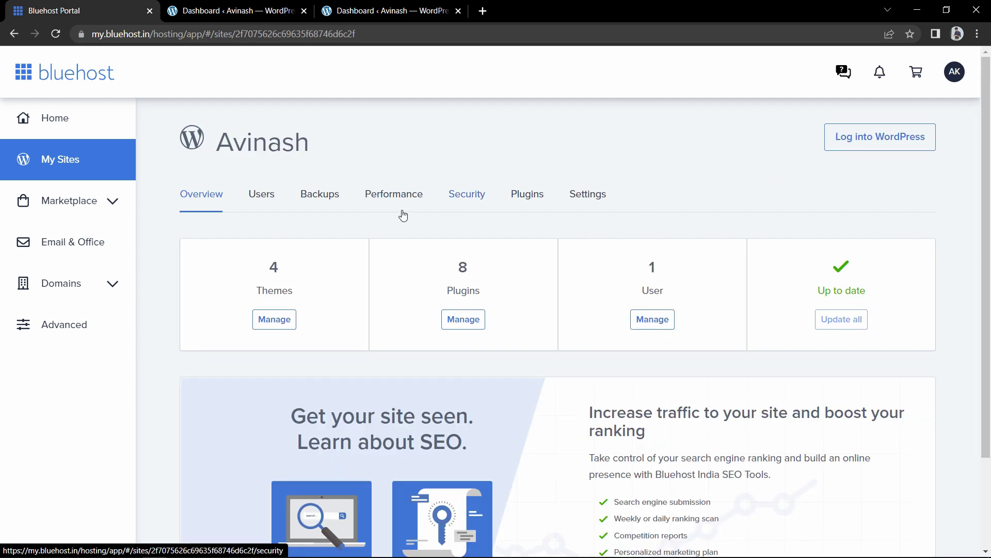
Step: Review the Performance tab's caching settings, then bring up the Security tab's SSL settings
left_click(395, 191)
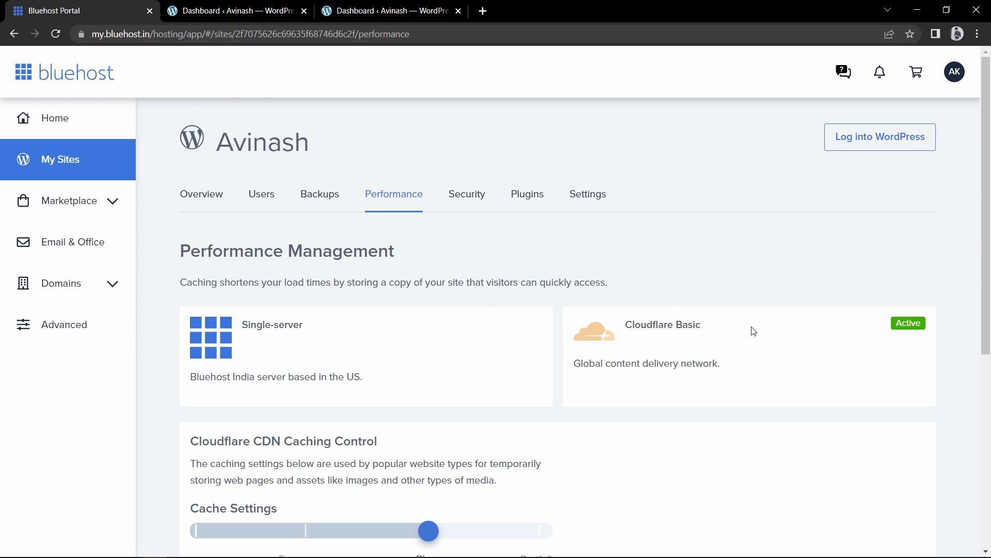
scroll(755, 331, "down", 5)
scroll(734, 313, "down", 1)
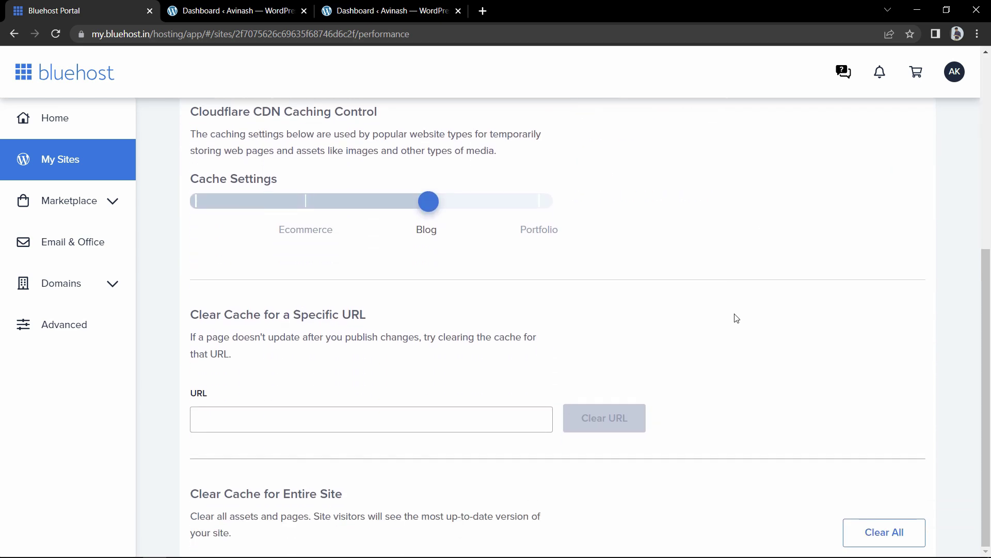
scroll(736, 318, "up", 6)
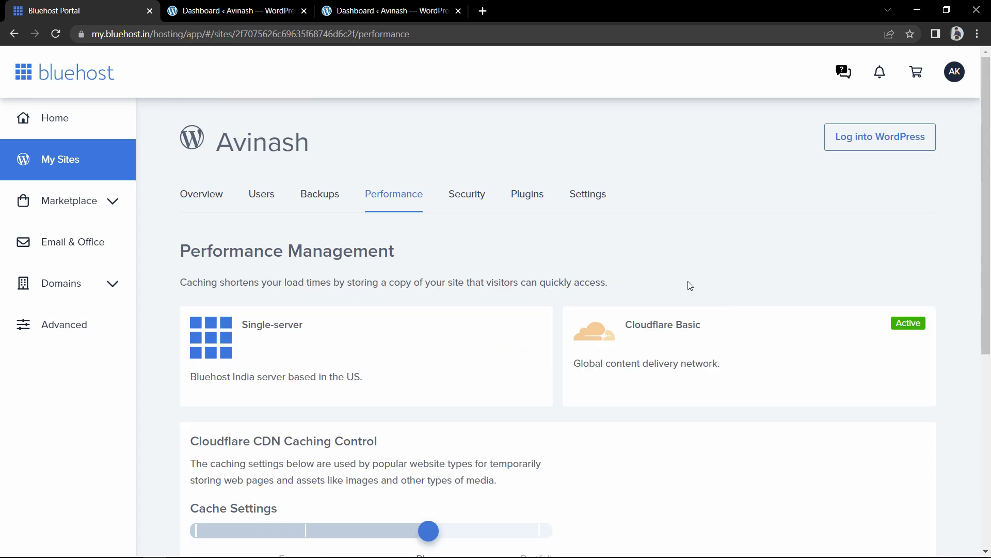
left_click(476, 200)
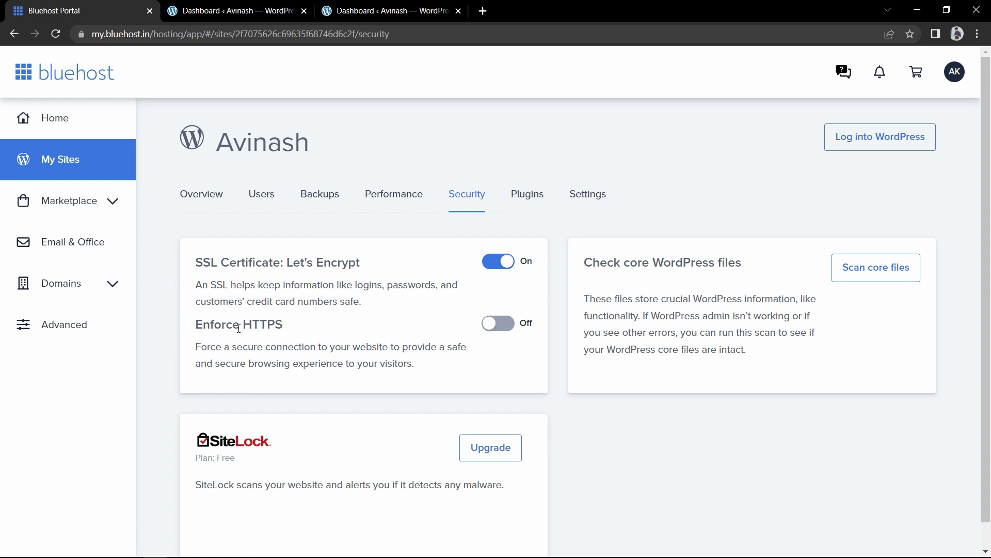
Step: Inspect the Site URL on the Settings tab, then open My Domains under Domains
left_click(594, 196)
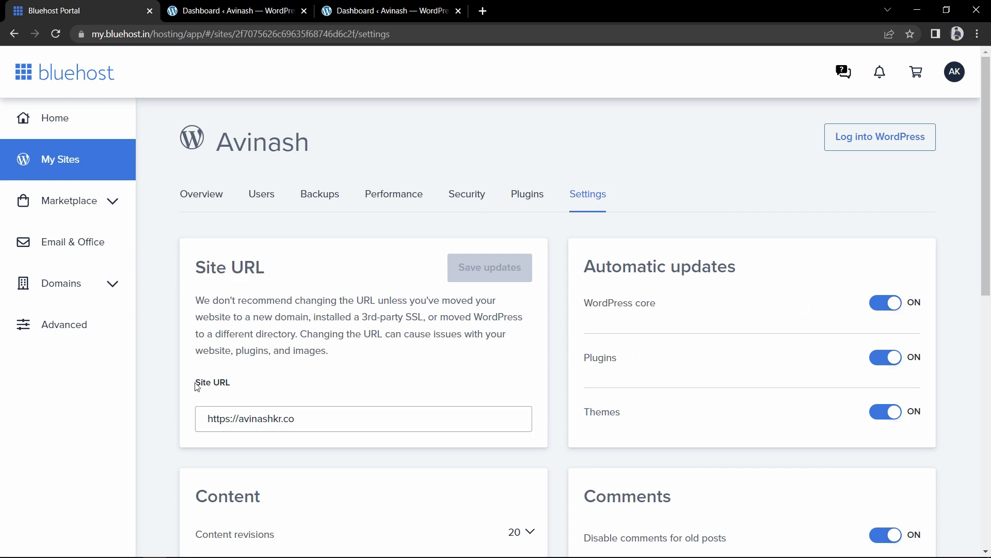
left_click_drag(195, 382, 256, 383)
left_click(254, 382)
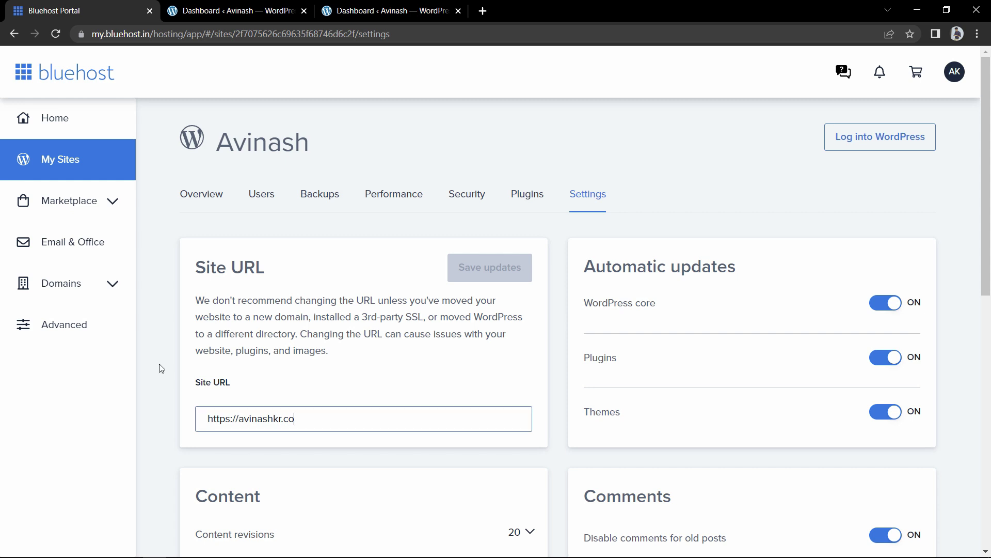
left_click_drag(196, 382, 256, 387)
left_click(255, 385)
left_click(116, 283)
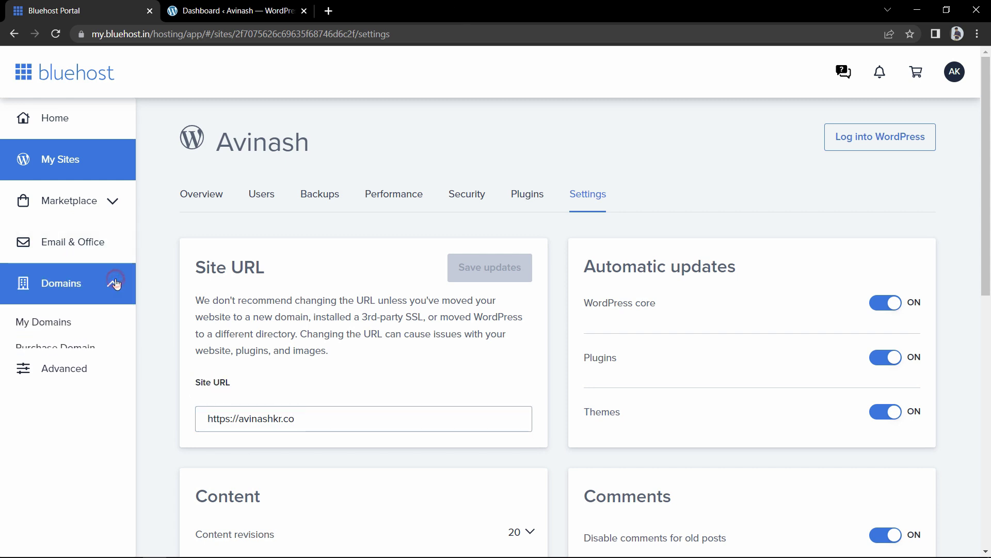
left_click(67, 325)
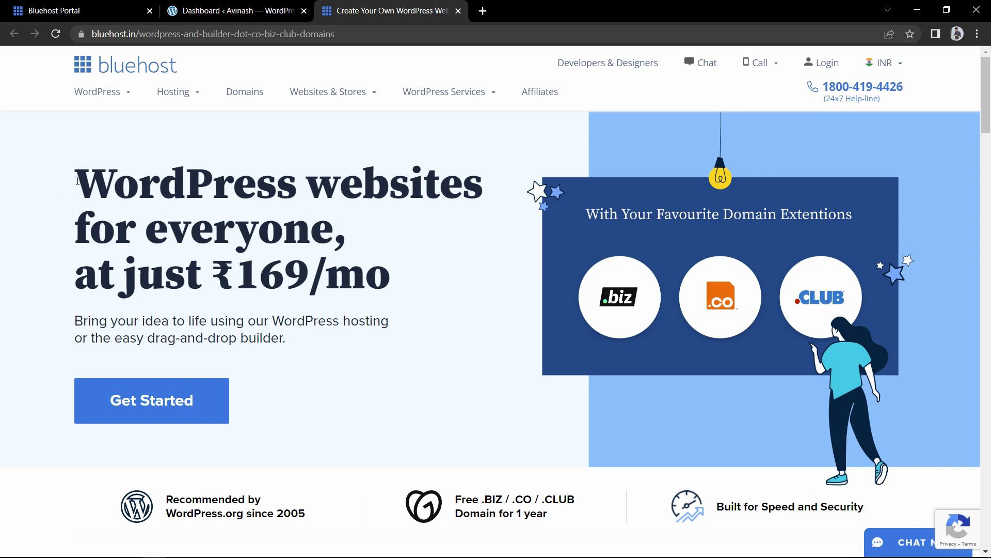
Step: Review Bluehost's offer page for ₹169/mo WordPress hosting with a free .BIZ, .CO or .CLUB domain
left_click_drag(77, 180, 330, 279)
left_click(367, 259)
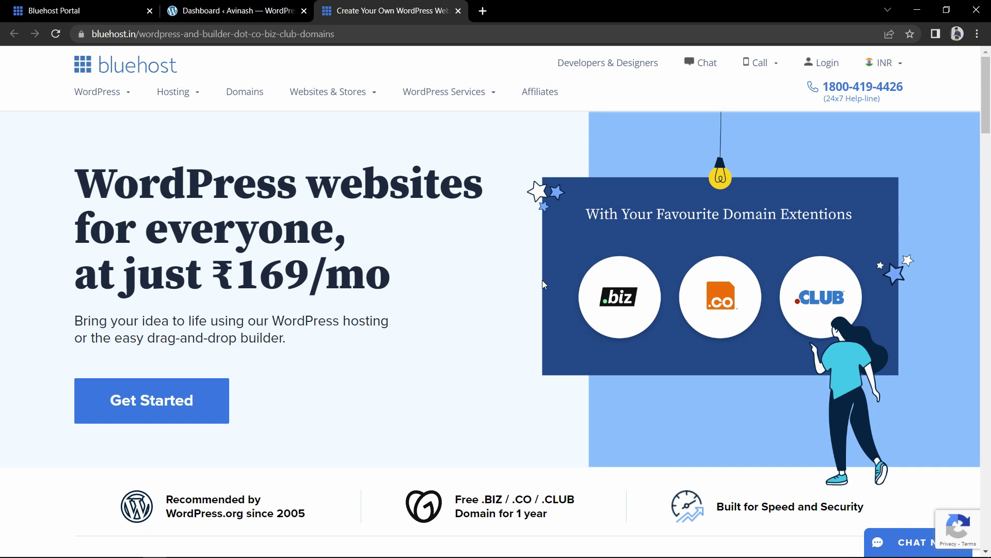